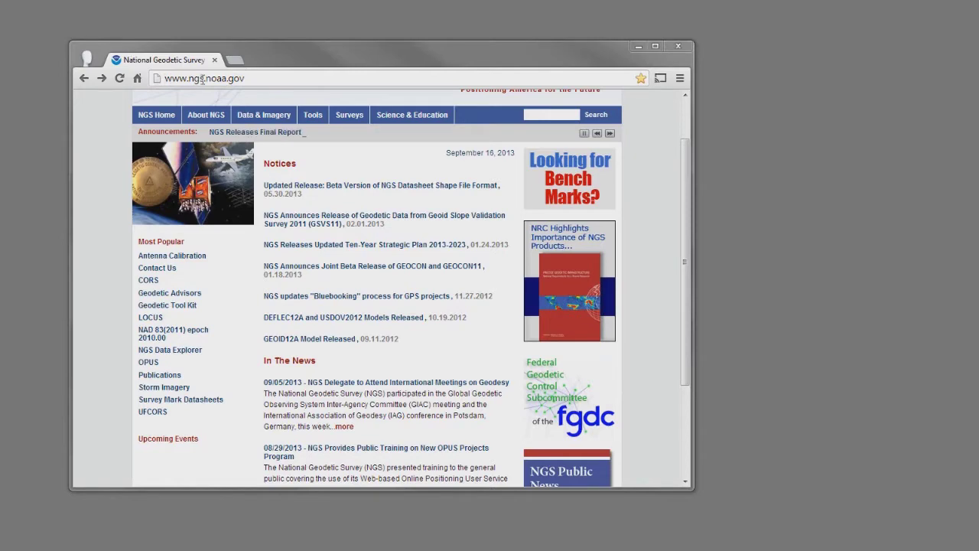
Navigate from the NGS home page via OPUS and OPUS-Projects to the Create Project form.
{"action": "left_click", "coordinate": [150, 362]}
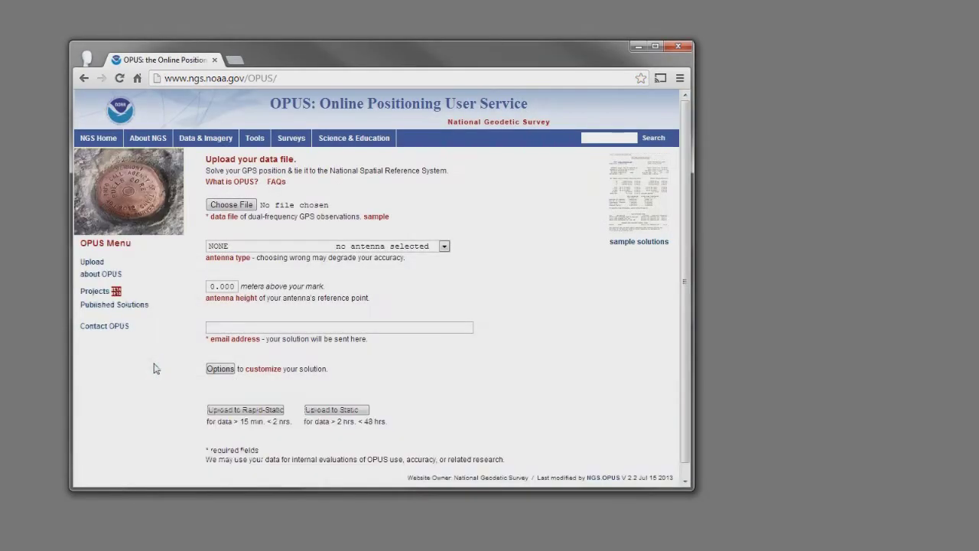
{"action": "left_click", "coordinate": [97, 291]}
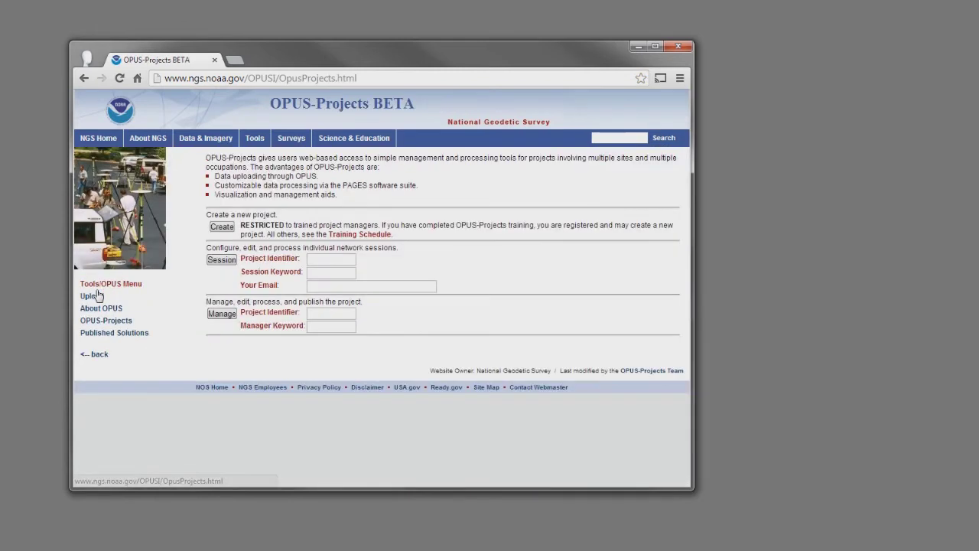
{"action": "left_click", "coordinate": [223, 228]}
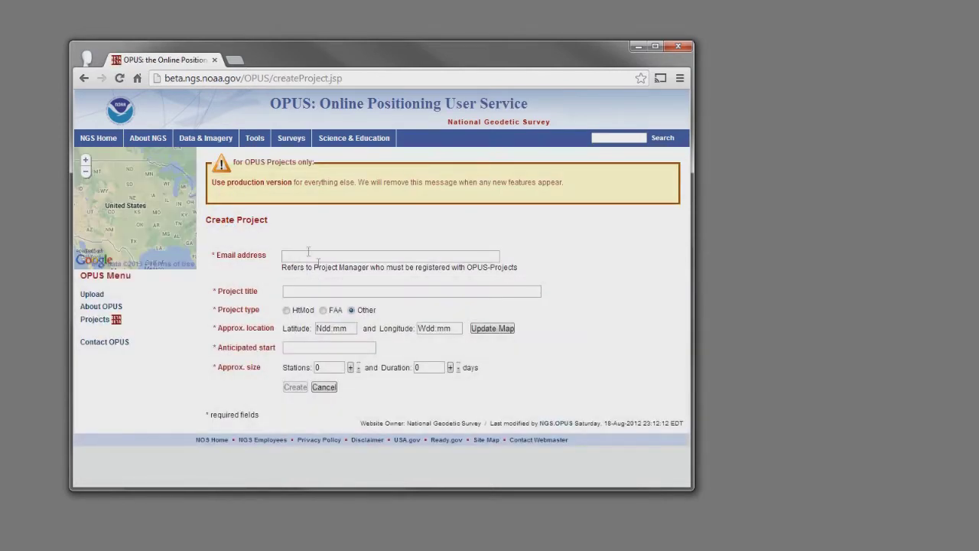
Enter the manager's e-mail and project title RV2, and place the location in Utah.
{"action": "left_click", "coordinate": [309, 257]}
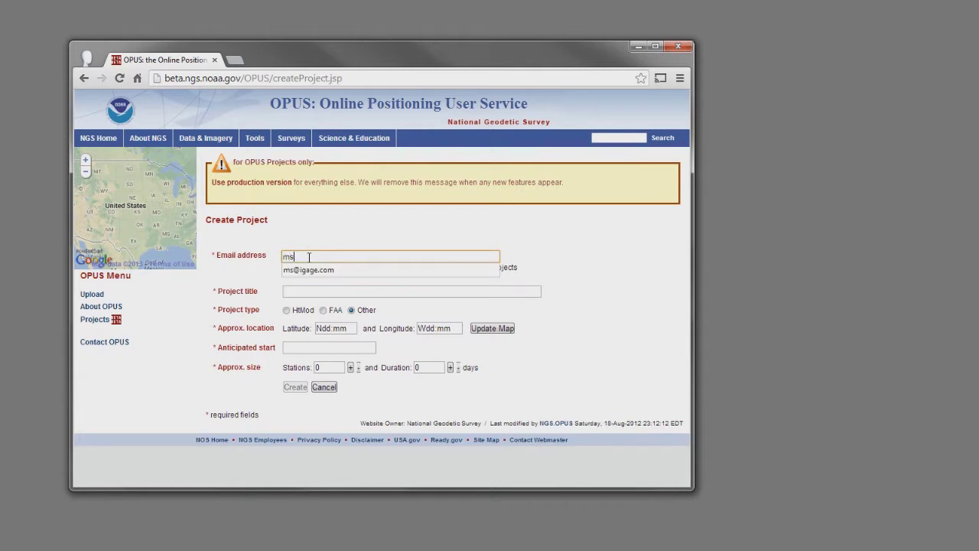
{"action": "key", "text": "Tab"}
{"action": "type", "text": "RV2"}
{"action": "key", "text": "Tab"}
{"action": "key", "text": "Tab"}
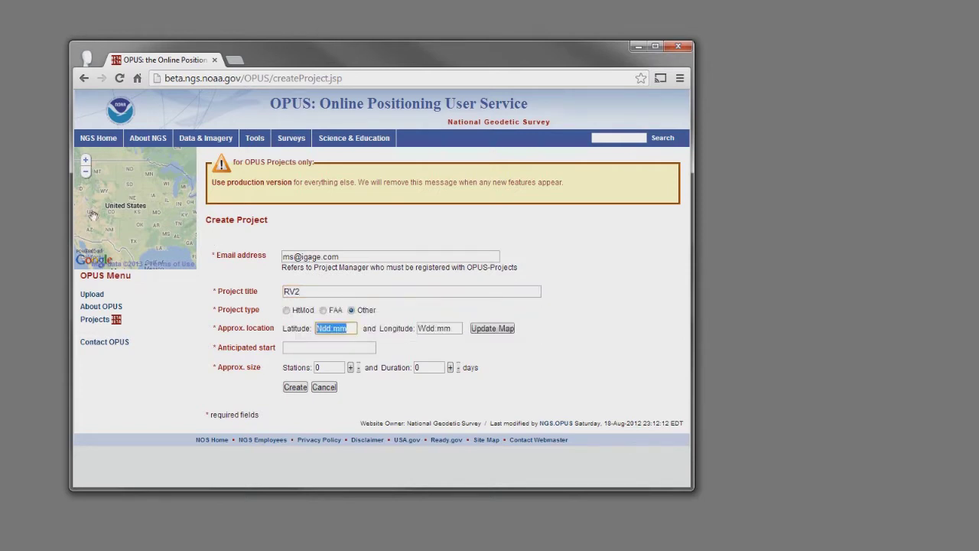
{"action": "left_click", "coordinate": [85, 208]}
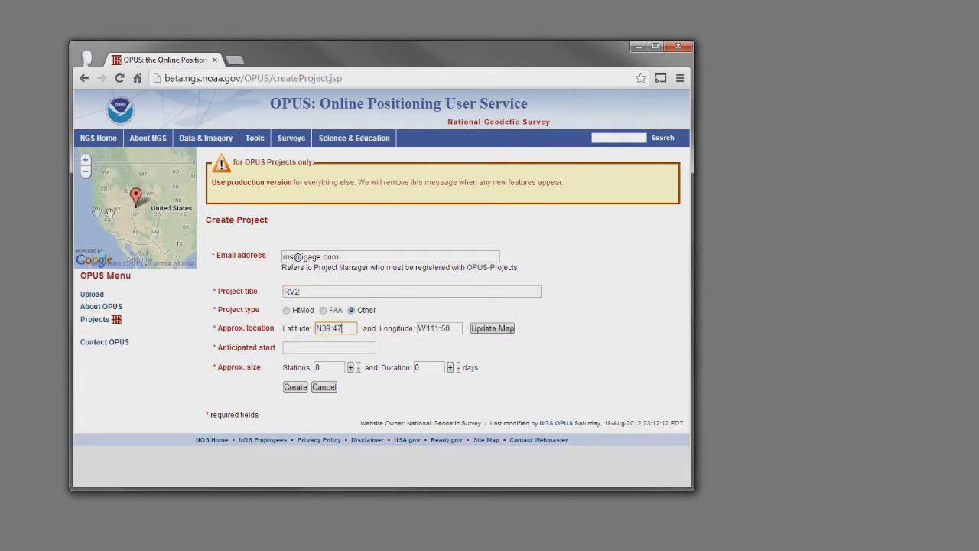
Set start date 09/16/2013, 4 stations and a 5-day duration, then create the project.
{"action": "left_click", "coordinate": [308, 348]}
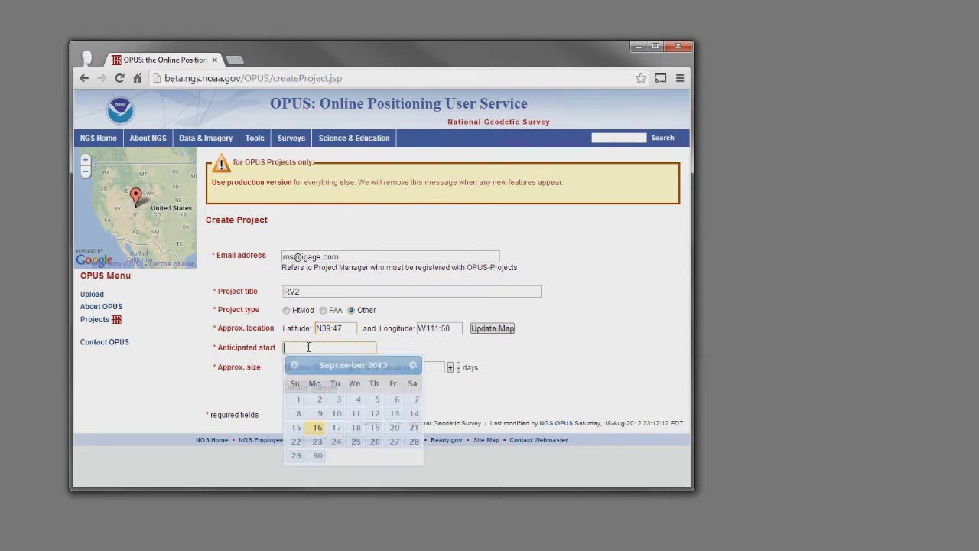
{"action": "left_click", "coordinate": [317, 426]}
{"action": "left_click", "coordinate": [351, 365]}
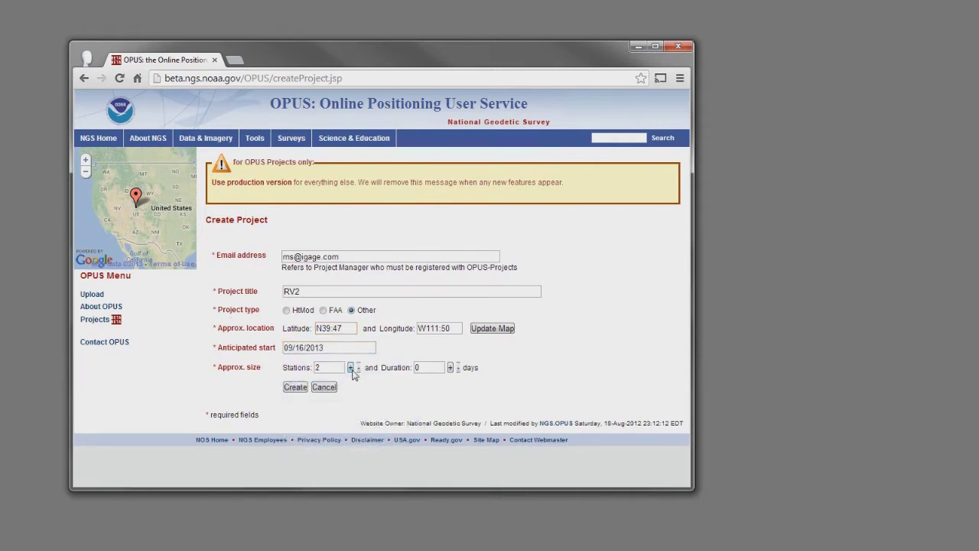
{"action": "left_click", "coordinate": [351, 366]}
{"action": "left_click", "coordinate": [449, 367]}
{"action": "left_click", "coordinate": [450, 367]}
{"action": "left_click", "coordinate": [294, 391]}
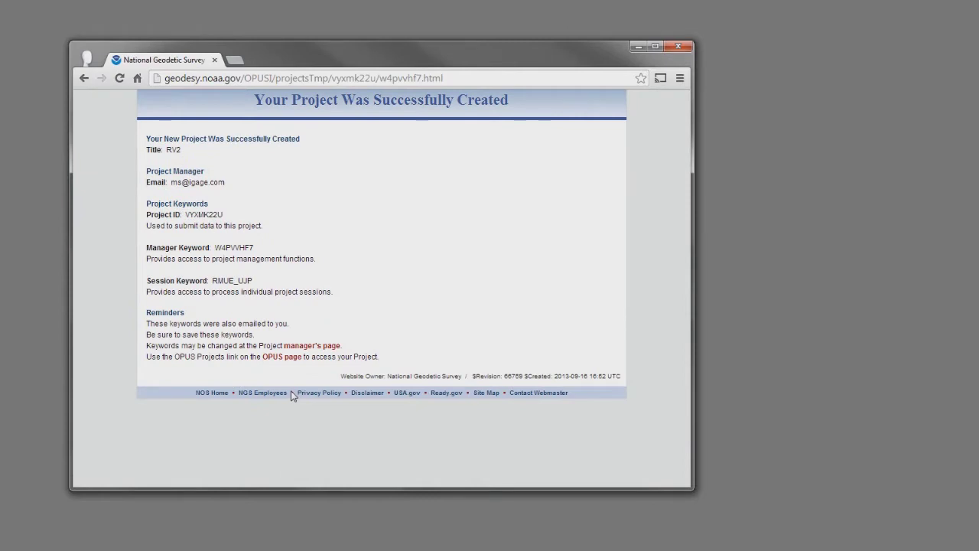
Select the confirmation text containing the RV2 project ID and session keywords.
{"action": "left_click_drag", "start_coordinate": [146, 137], "coordinate": [386, 371]}
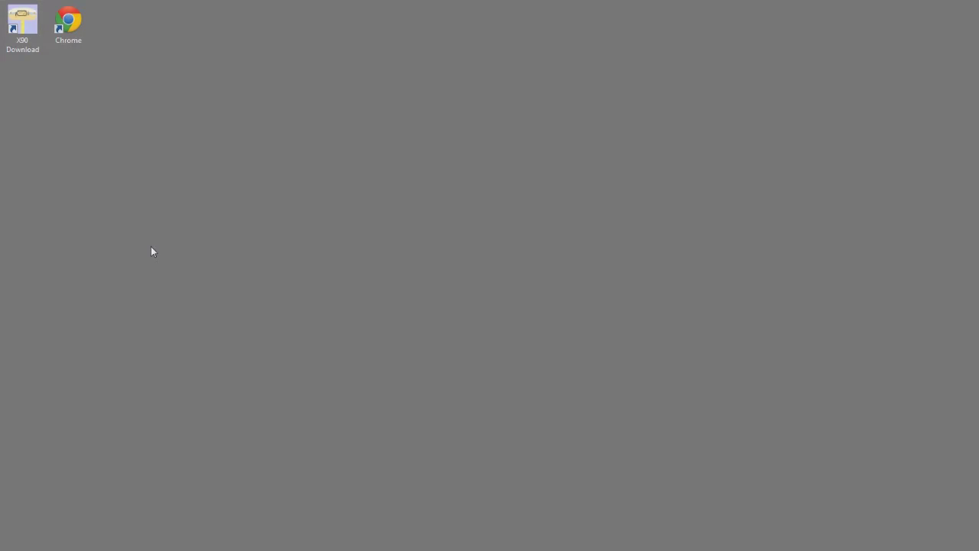
Launch X90-OPUS Download, label the first occupation Q175, and fetch files 016624_13_245_A0 and A1.
{"action": "double_click", "coordinate": [17, 26]}
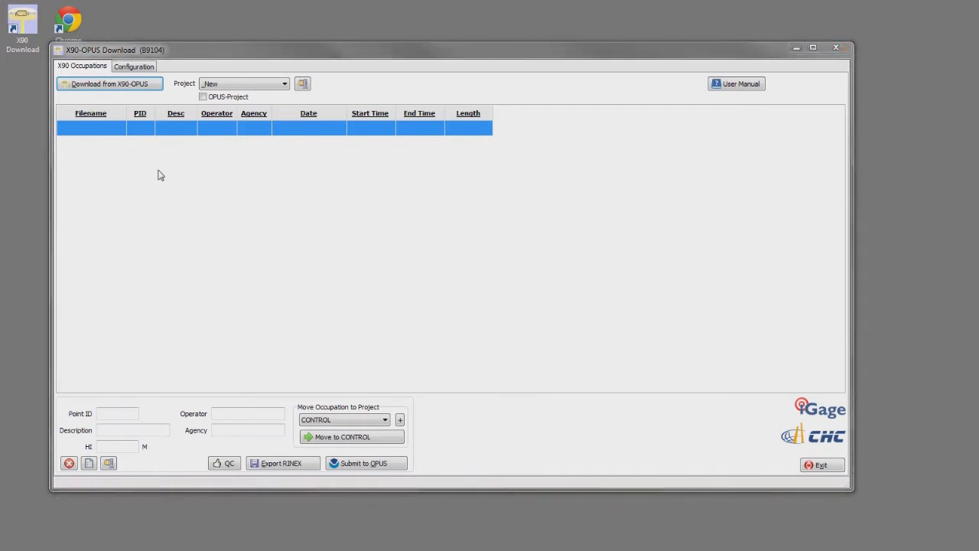
{"action": "left_click", "coordinate": [131, 84]}
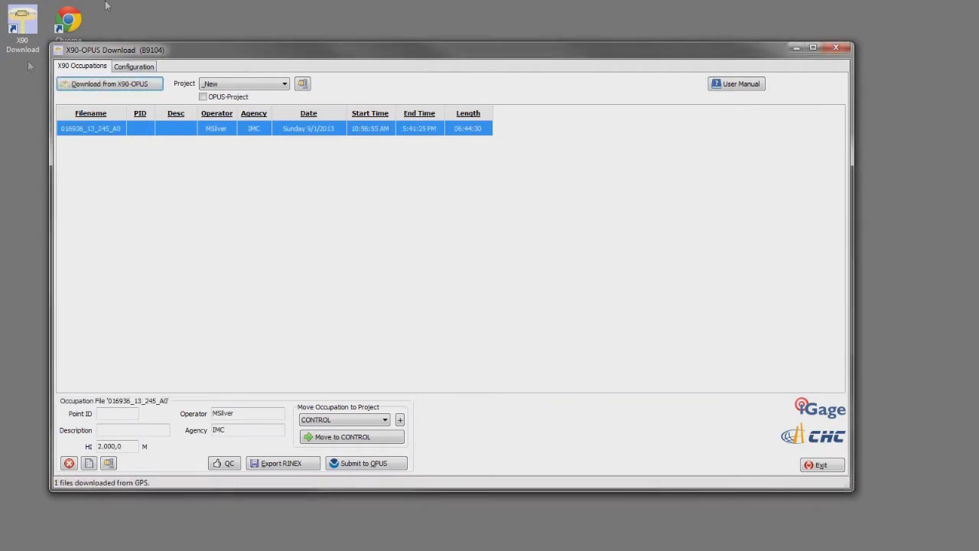
{"action": "left_click", "coordinate": [120, 413]}
{"action": "type", "text": "Q175"}
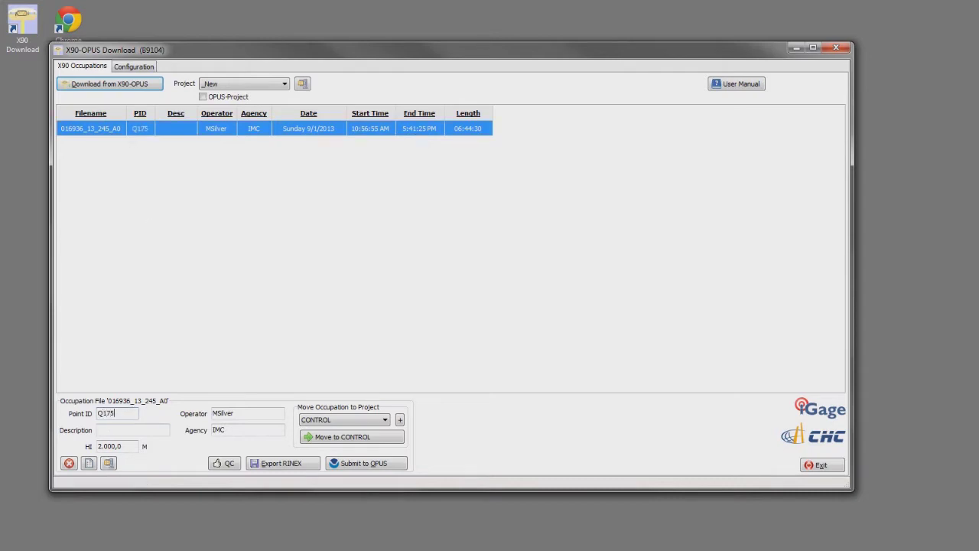
{"action": "left_click", "coordinate": [136, 433]}
{"action": "type", "text": "Q175"}
{"action": "left_click", "coordinate": [116, 88]}
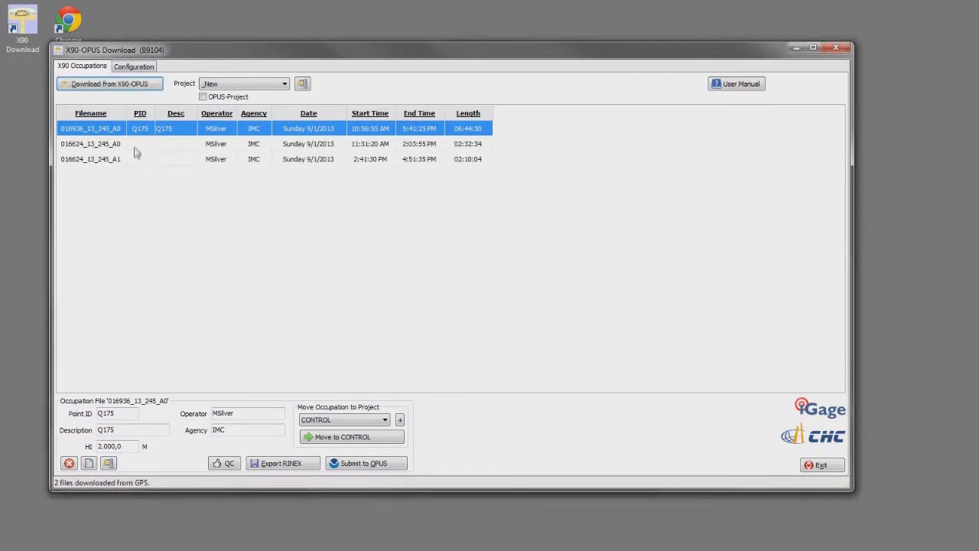
Label occupation 016624_13_245_A0 with point ID and description V175.
{"action": "left_click", "coordinate": [137, 146]}
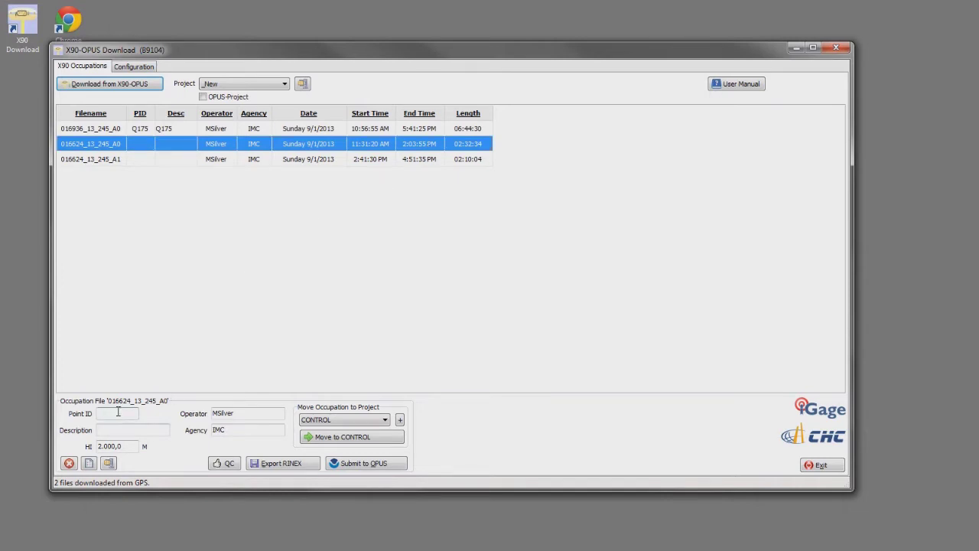
{"action": "type", "text": "175"}
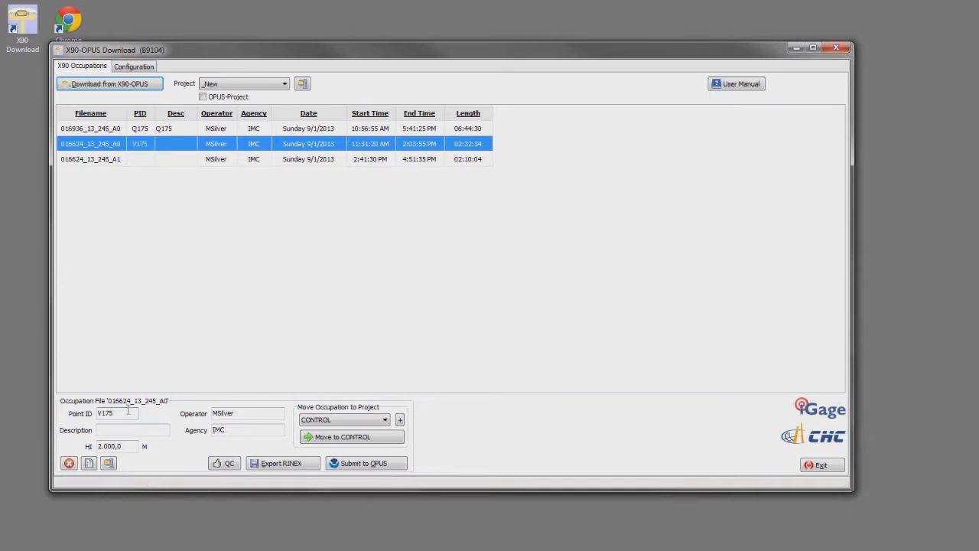
{"action": "left_click", "coordinate": [140, 430]}
{"action": "type", "text": "V175"}
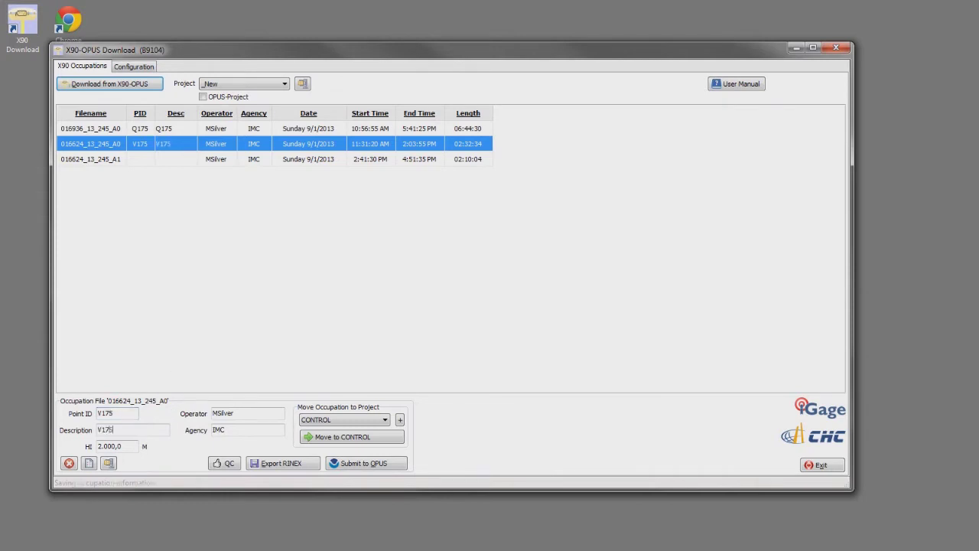
Label occupation 016624_13_245_A1 as AJAX.
{"action": "left_click", "coordinate": [130, 158]}
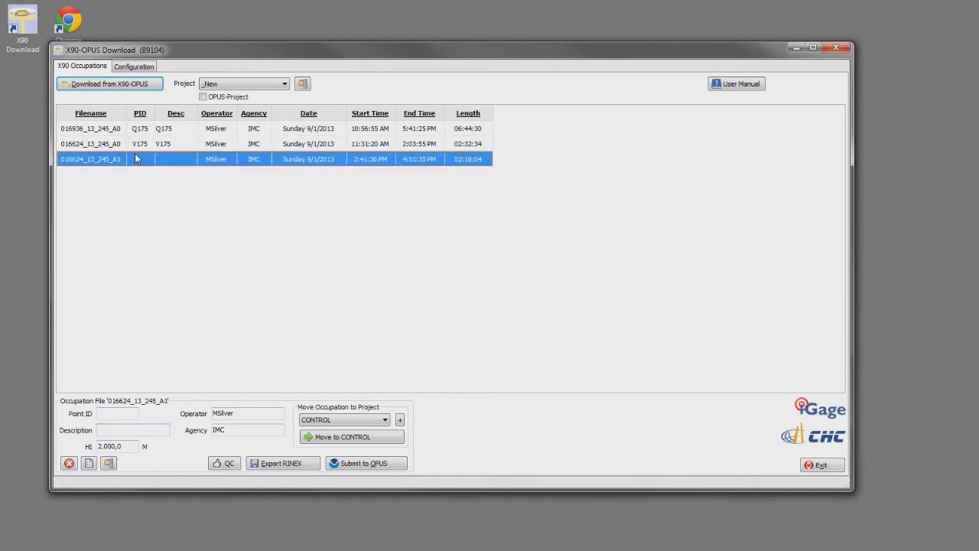
{"action": "left_click", "coordinate": [105, 414]}
{"action": "type", "text": "AJAK"}
{"action": "left_click", "coordinate": [114, 433]}
{"action": "type", "text": "AJAX"}
Download 016918_13_245_A0, label it N62_ / N62, and set antenna height 1.5 m.
{"action": "left_click", "coordinate": [115, 84]}
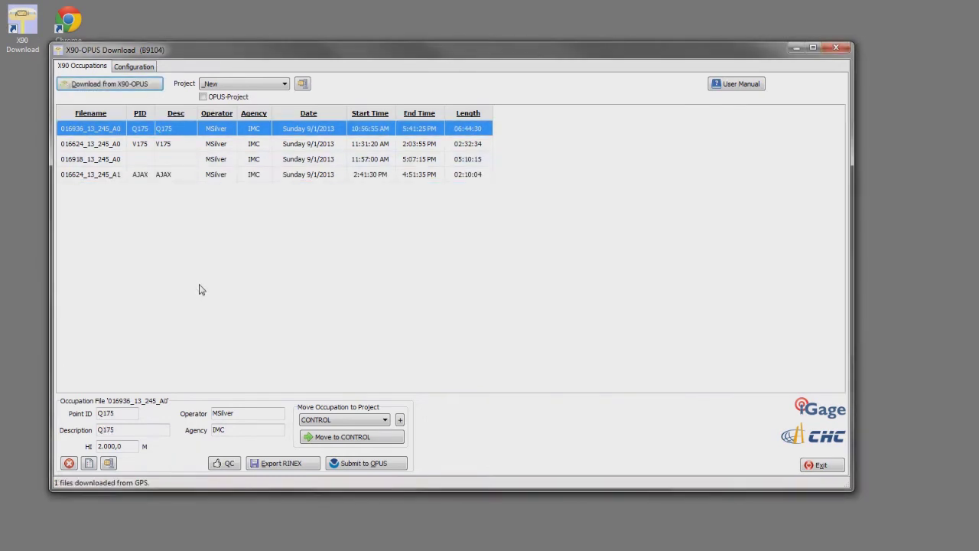
{"action": "left_click", "coordinate": [153, 160]}
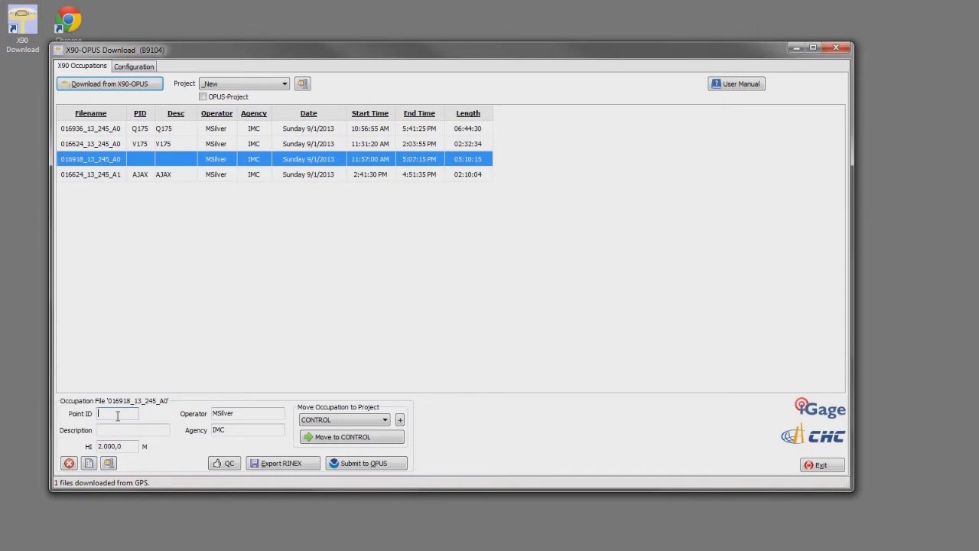
{"action": "type", "text": "N62_"}
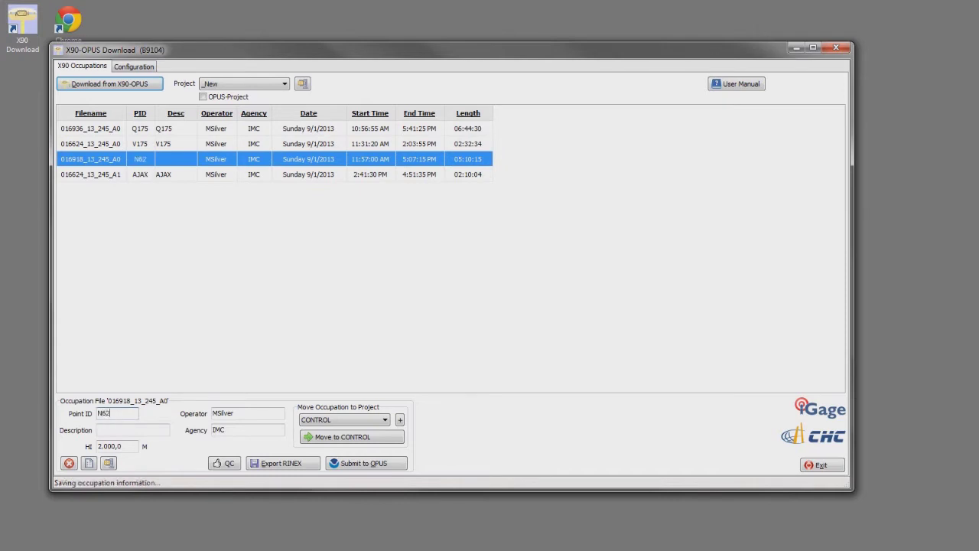
{"action": "left_click", "coordinate": [154, 427]}
{"action": "type", "text": "N62"}
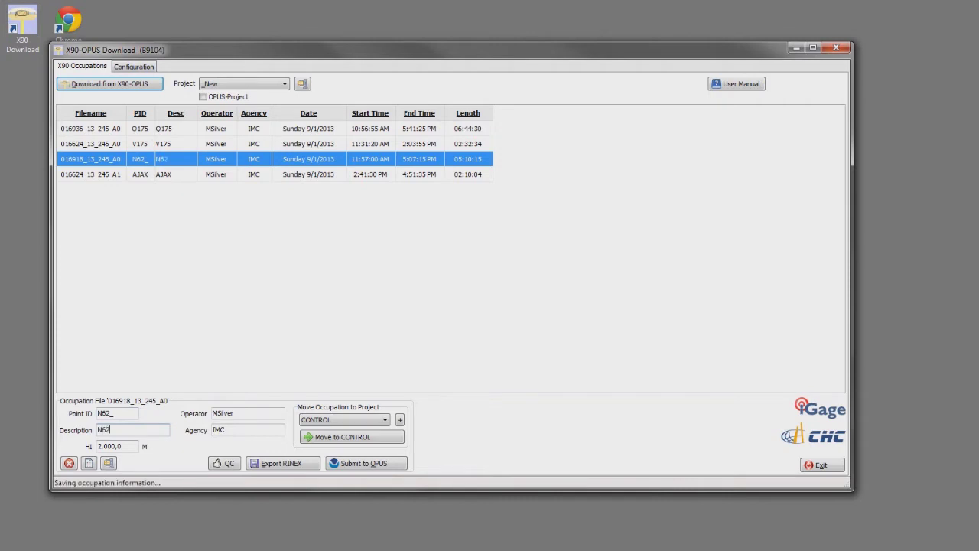
{"action": "key", "text": "Tab"}
{"action": "type", "text": "1"}
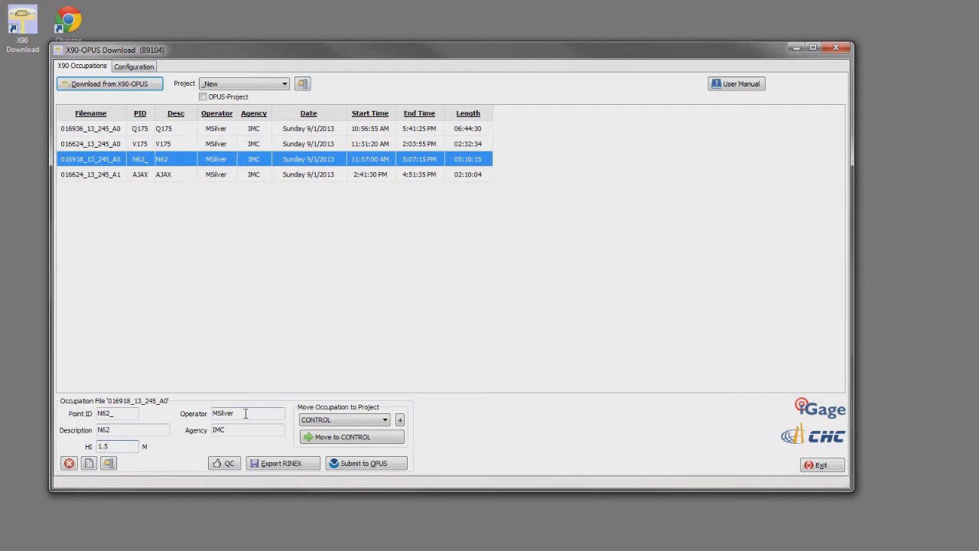
{"action": "left_click", "coordinate": [246, 131]}
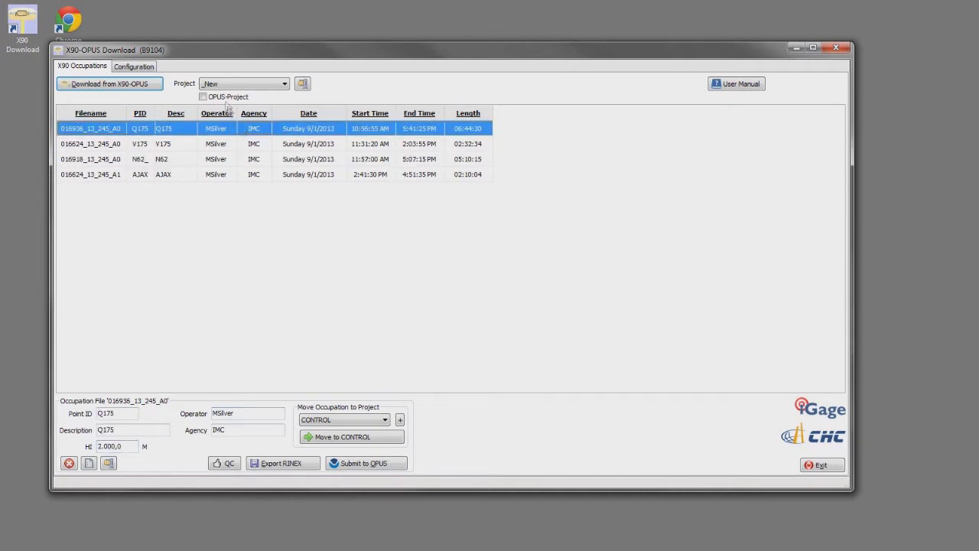
Add a new X90 project named with the pasted OPUS project ID.
{"action": "left_click", "coordinate": [400, 420]}
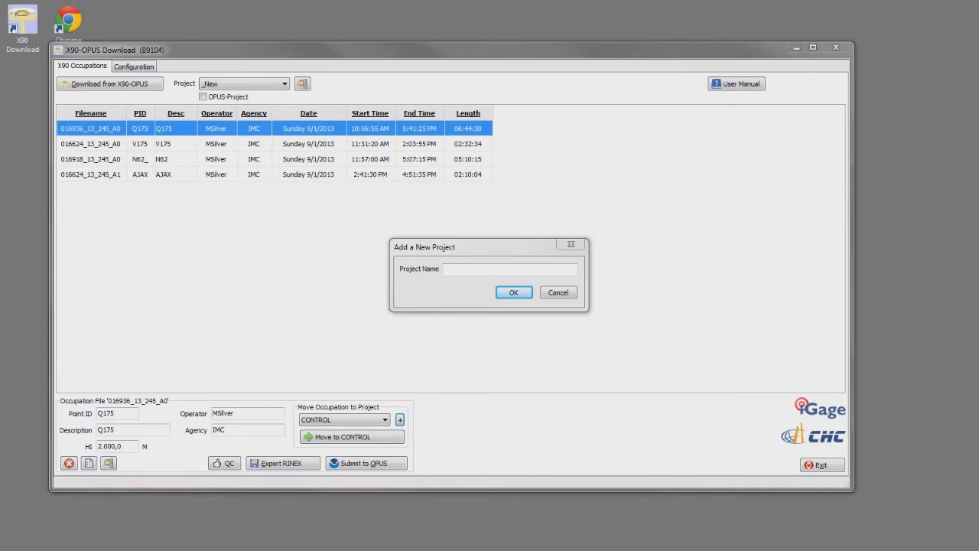
{"action": "left_click", "coordinate": [482, 268]}
{"action": "type", "text": "VYXMK22U"}
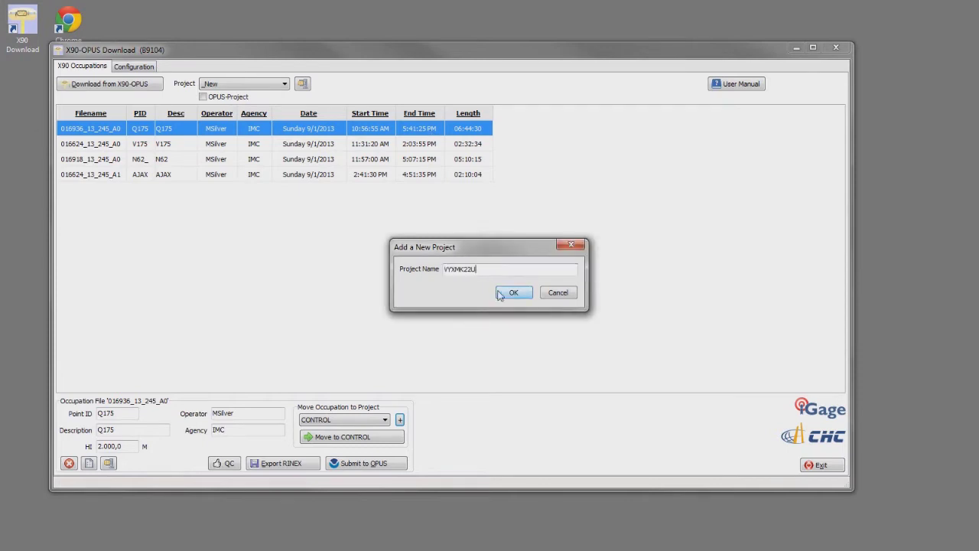
{"action": "left_click", "coordinate": [512, 295]}
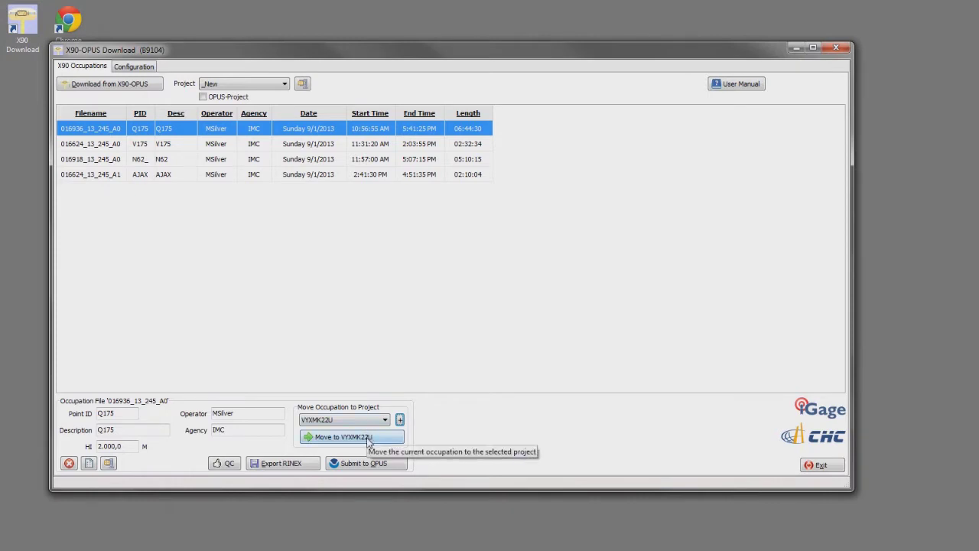
Move the Q175, V175, N62 and AJAX occupations into the new project and display it.
{"action": "left_click", "coordinate": [368, 442]}
{"action": "left_click", "coordinate": [368, 442]}
{"action": "left_click", "coordinate": [368, 442]}
{"action": "left_click", "coordinate": [368, 441]}
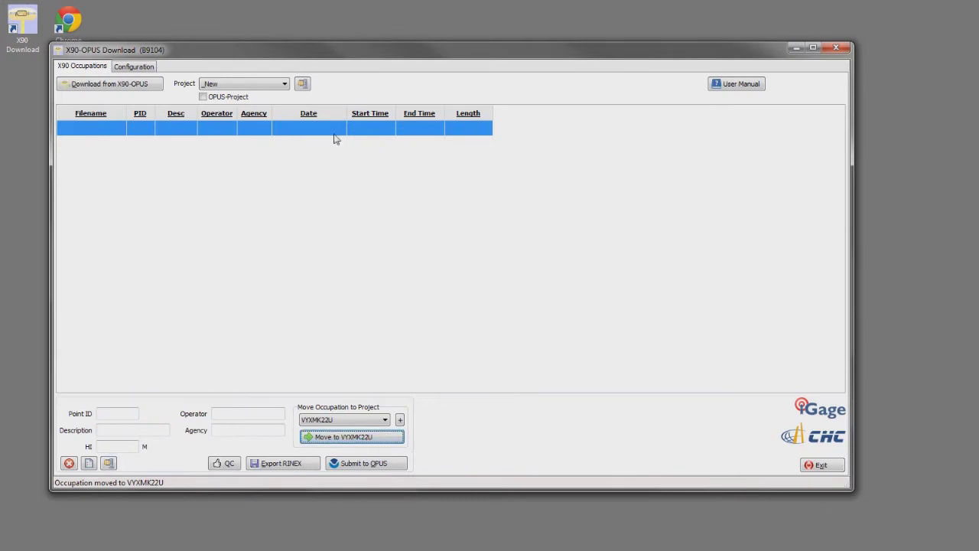
{"action": "left_click", "coordinate": [285, 84]}
{"action": "left_click", "coordinate": [266, 112]}
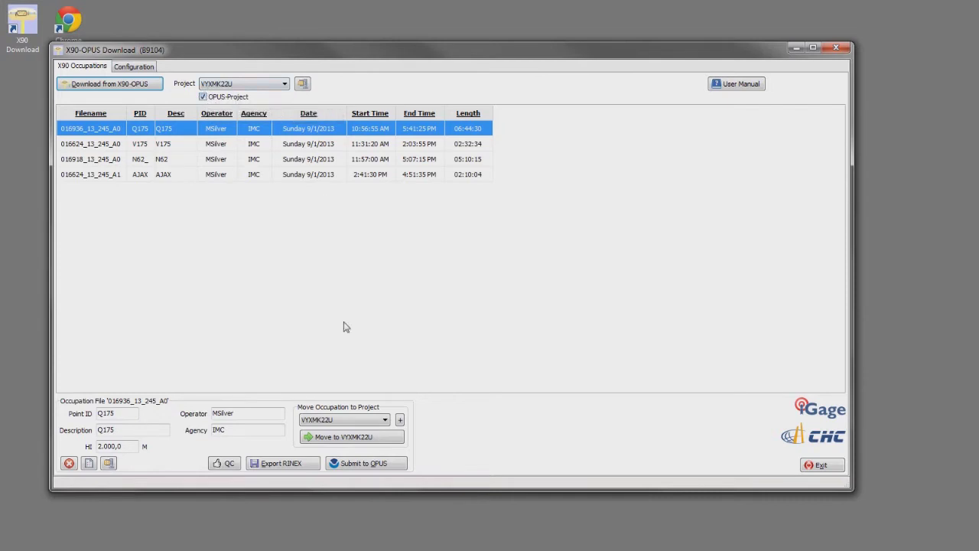
Export Q175's RINEX zip and open the prefilled OPUS upload page (CHCX90D-OPUS, 2.0000 m).
{"action": "left_click", "coordinate": [367, 466]}
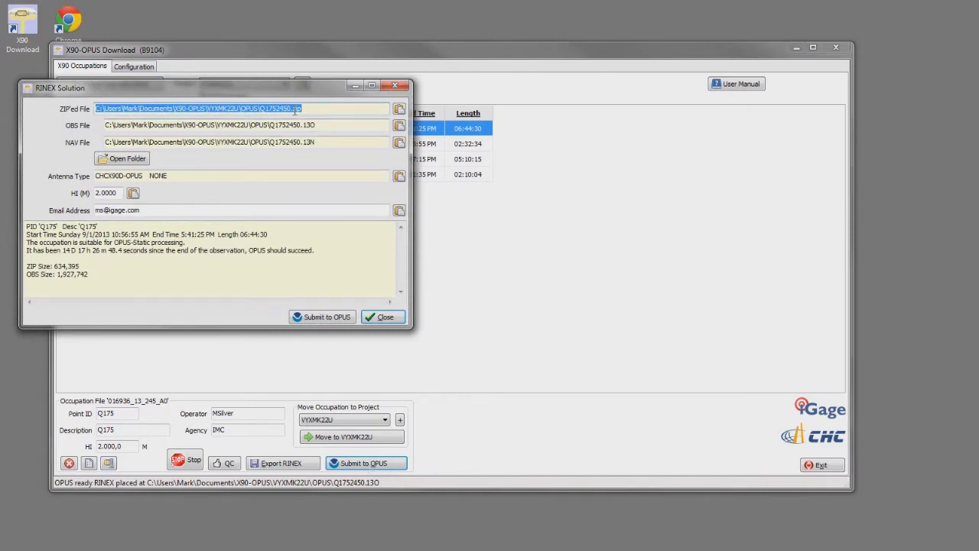
{"action": "left_click", "coordinate": [326, 320]}
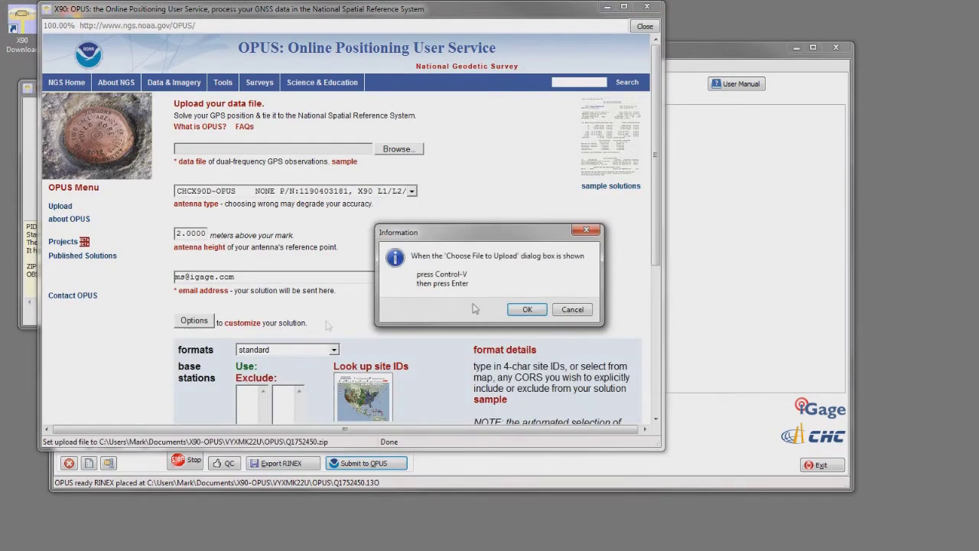
Load Q1752450.zip as the data file and submit it via Upload to Static.
{"action": "left_click", "coordinate": [537, 317]}
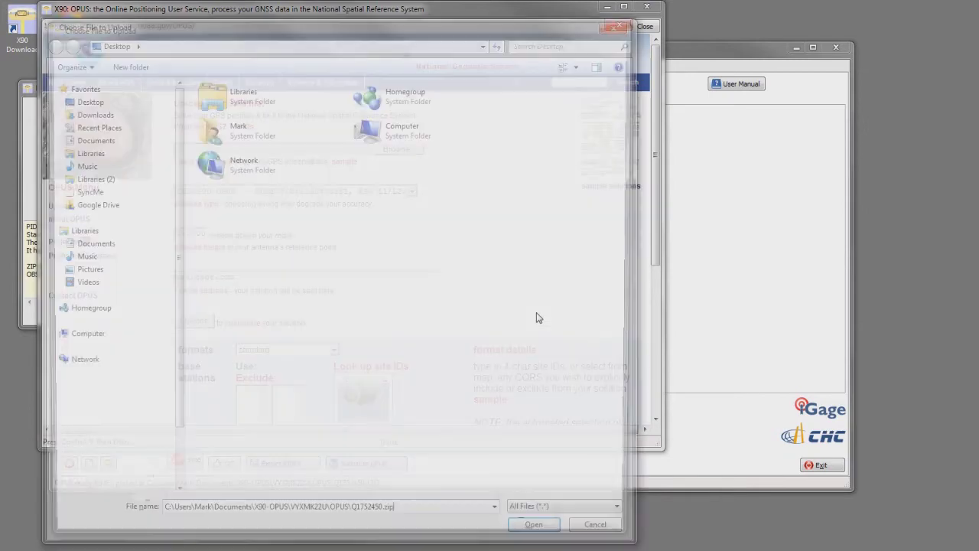
{"action": "left_click", "coordinate": [529, 525]}
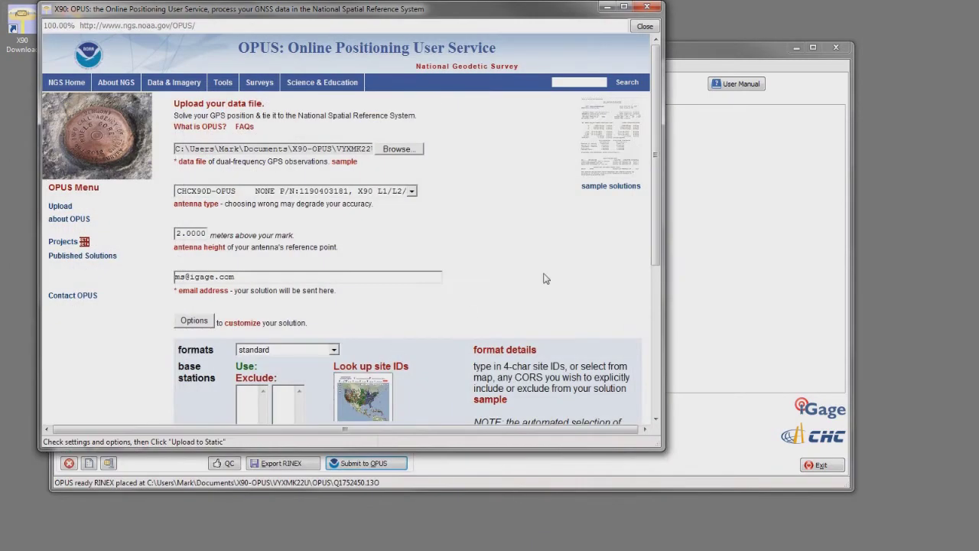
{"action": "scroll", "coordinate": [545, 282], "scroll_direction": "down", "scroll_amount": 3}
{"action": "scroll", "coordinate": [545, 283], "scroll_direction": "down", "scroll_amount": 2}
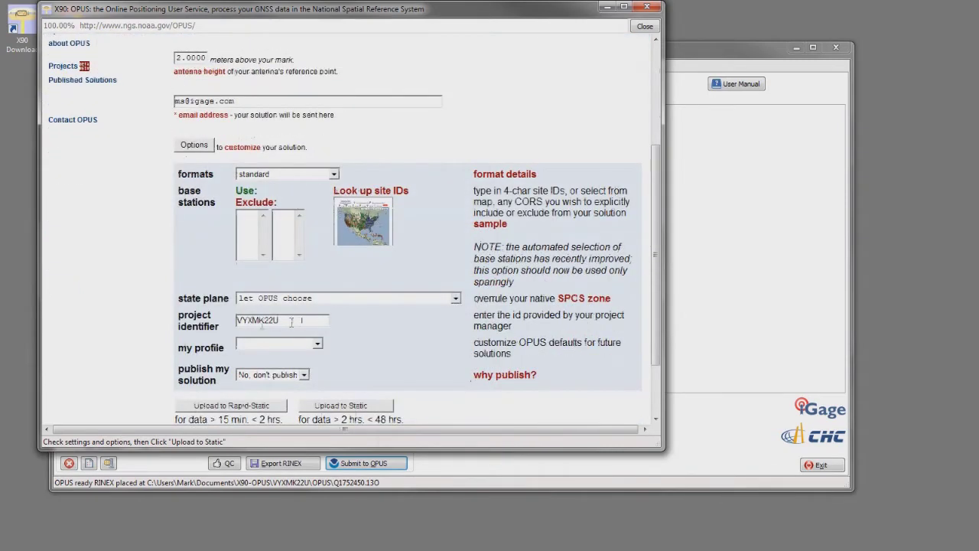
{"action": "scroll", "coordinate": [341, 360], "scroll_direction": "down", "scroll_amount": 2}
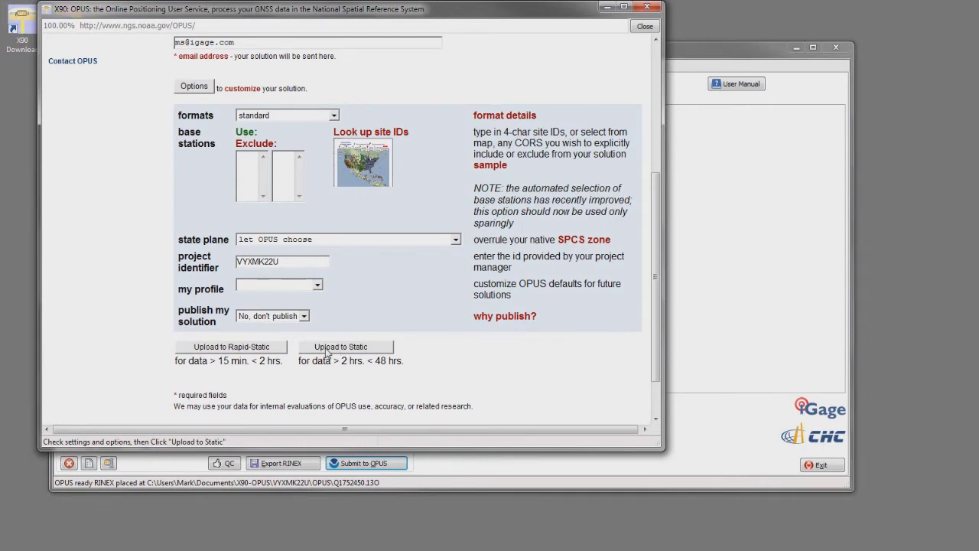
{"action": "left_click", "coordinate": [327, 350]}
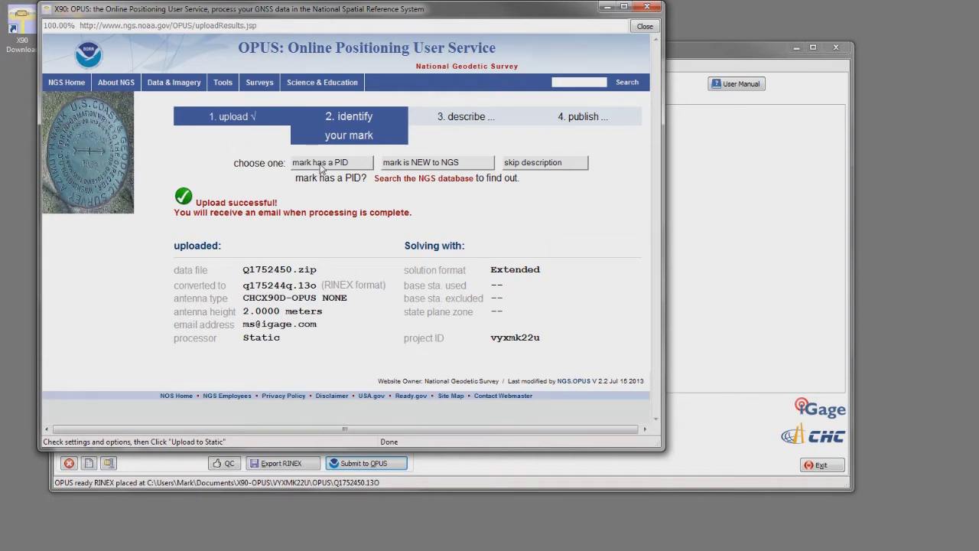
Declare the mark has an existing PID to reach Step 3 for LP0263.
{"action": "left_click", "coordinate": [321, 167]}
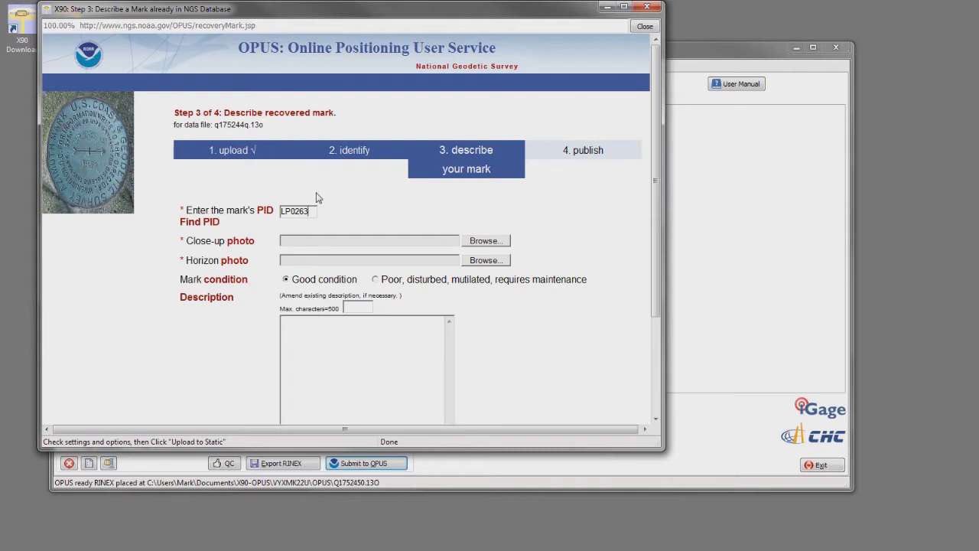
Attach DSCN6199.JPG from C:\_tmp\OPUS_ProjectsArticle\FieldWork\Q175_North as the close-up photo.
{"action": "left_click", "coordinate": [494, 243]}
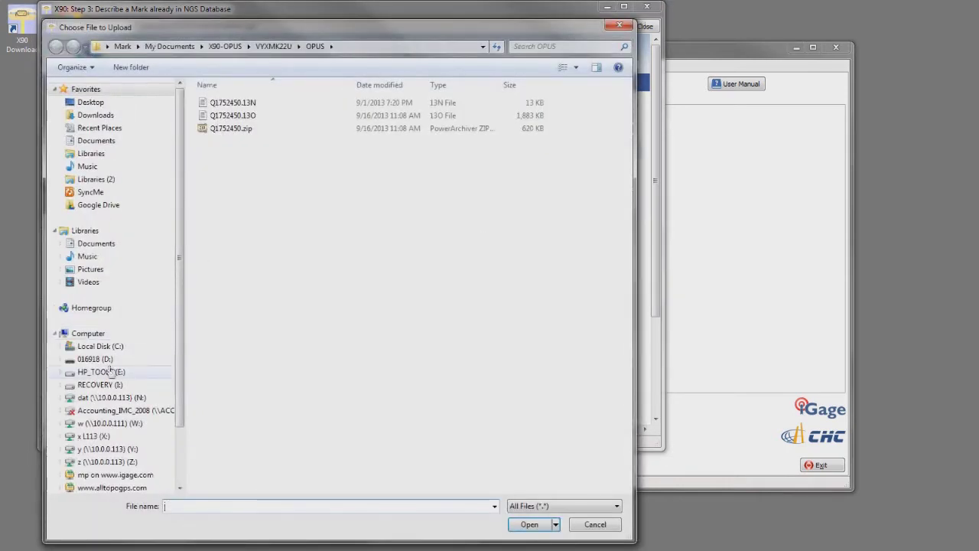
{"action": "left_click", "coordinate": [107, 348]}
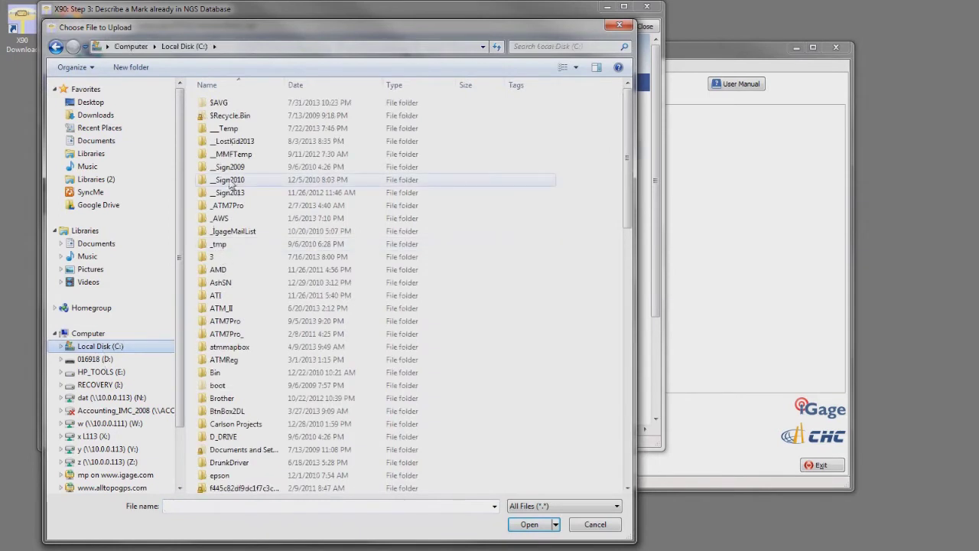
{"action": "double_click", "coordinate": [214, 248]}
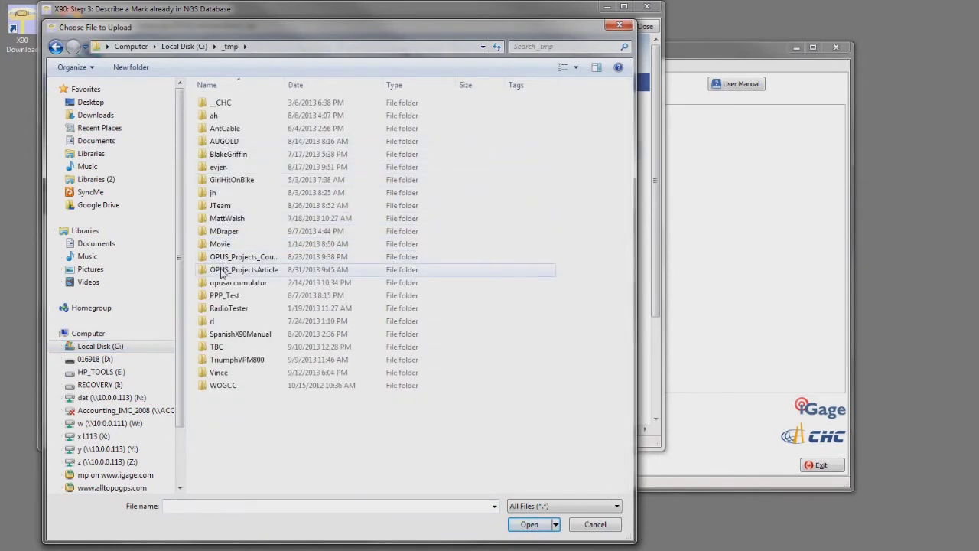
{"action": "double_click", "coordinate": [222, 274]}
{"action": "double_click", "coordinate": [228, 134]}
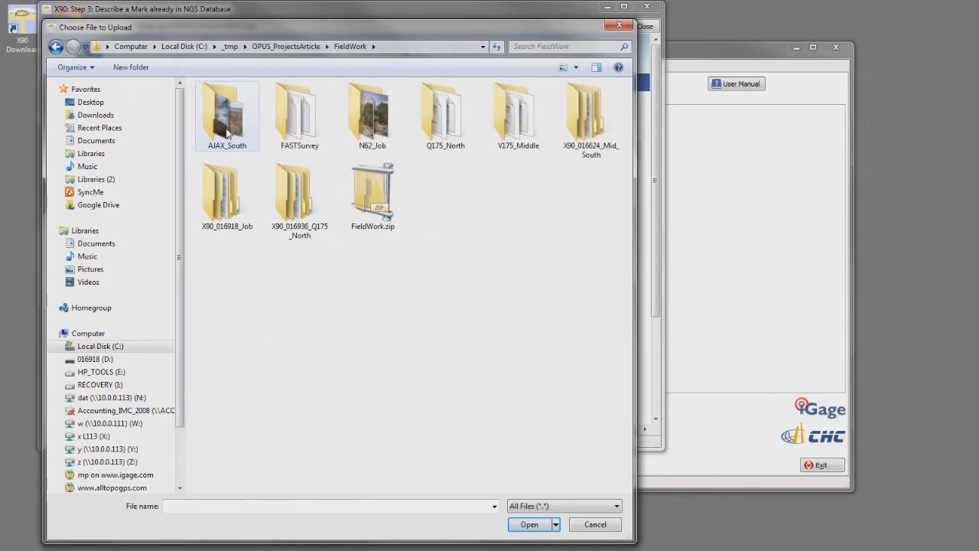
{"action": "double_click", "coordinate": [438, 131]}
{"action": "left_click_drag", "start_coordinate": [433, 23], "coordinate": [409, 130]}
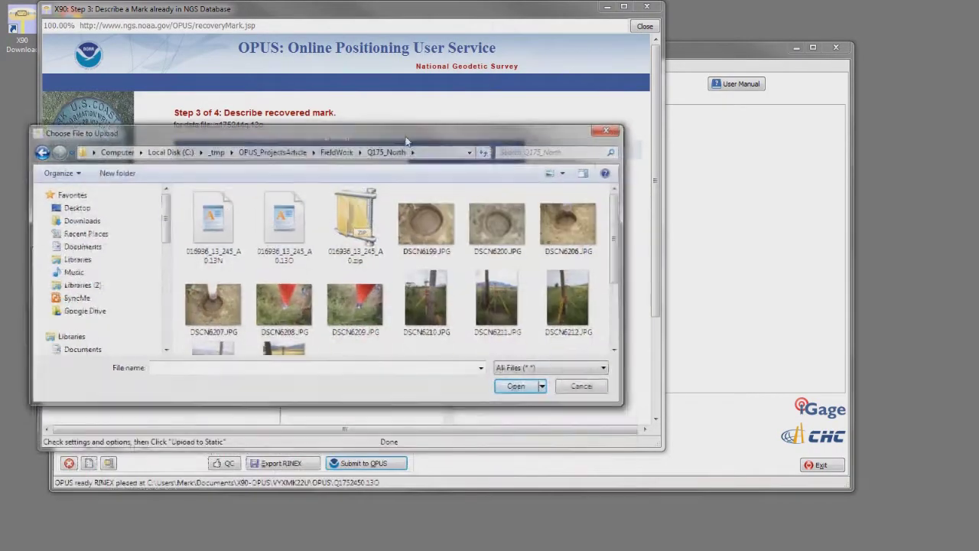
{"action": "double_click", "coordinate": [428, 224]}
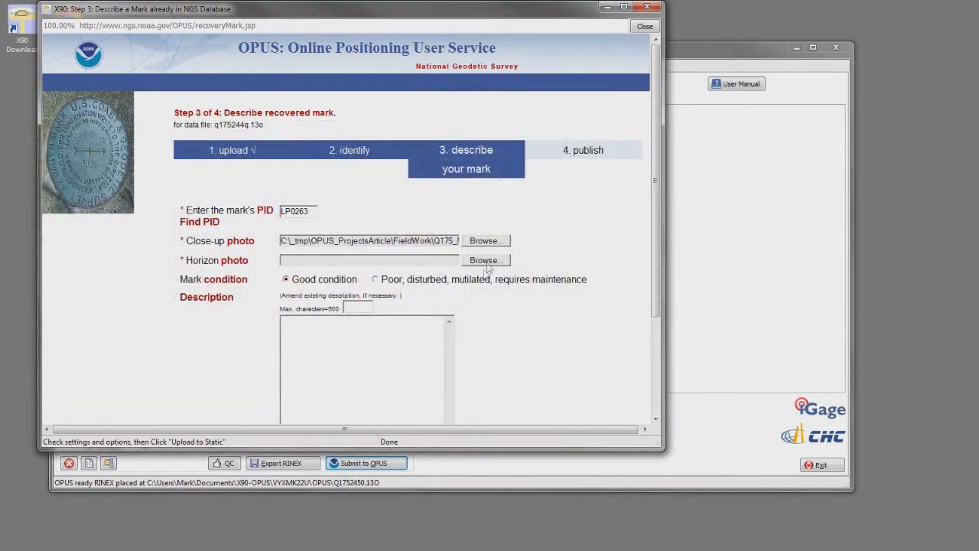
Attach DSCN6211.JPG as the horizon photo and upload the mark description.
{"action": "left_click", "coordinate": [485, 260]}
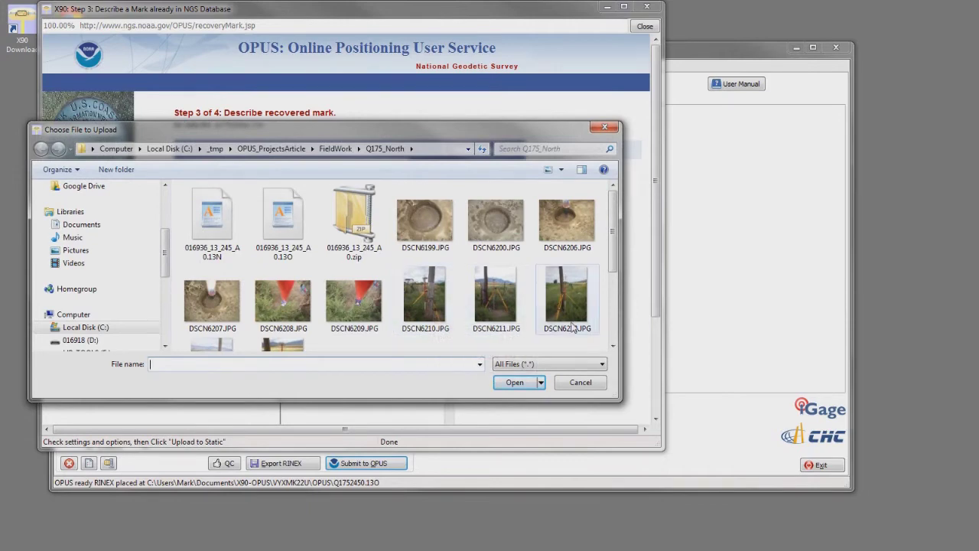
{"action": "double_click", "coordinate": [497, 306]}
{"action": "scroll", "coordinate": [478, 318], "scroll_direction": "down", "scroll_amount": 3}
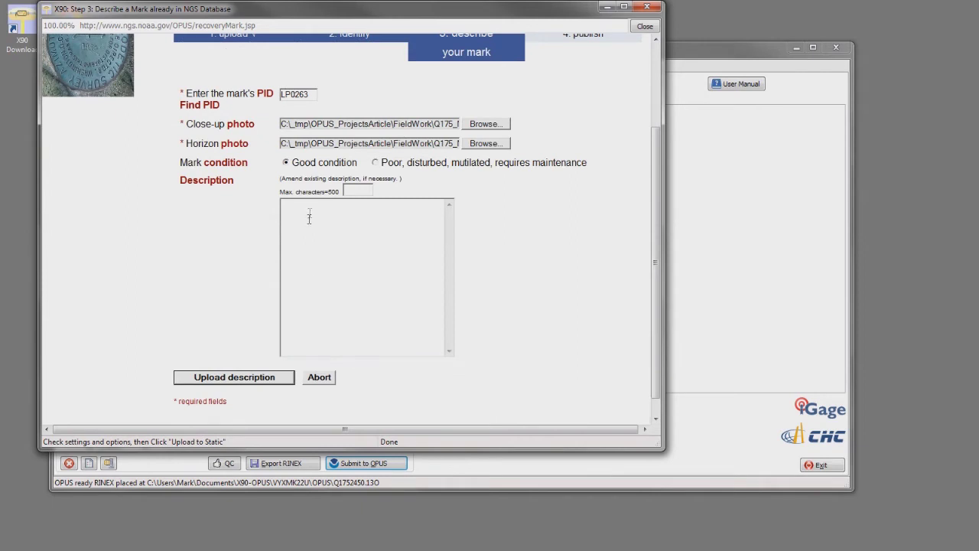
{"action": "left_click", "coordinate": [226, 385]}
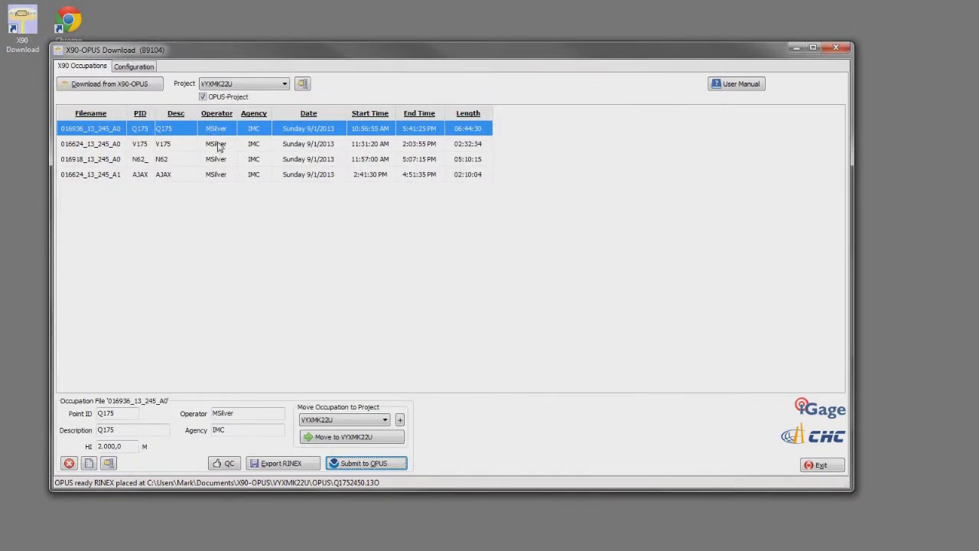
Upload V175's V1752450.zip to OPUS for static processing, skip the mark description, and close the browser.
{"action": "left_click", "coordinate": [218, 145]}
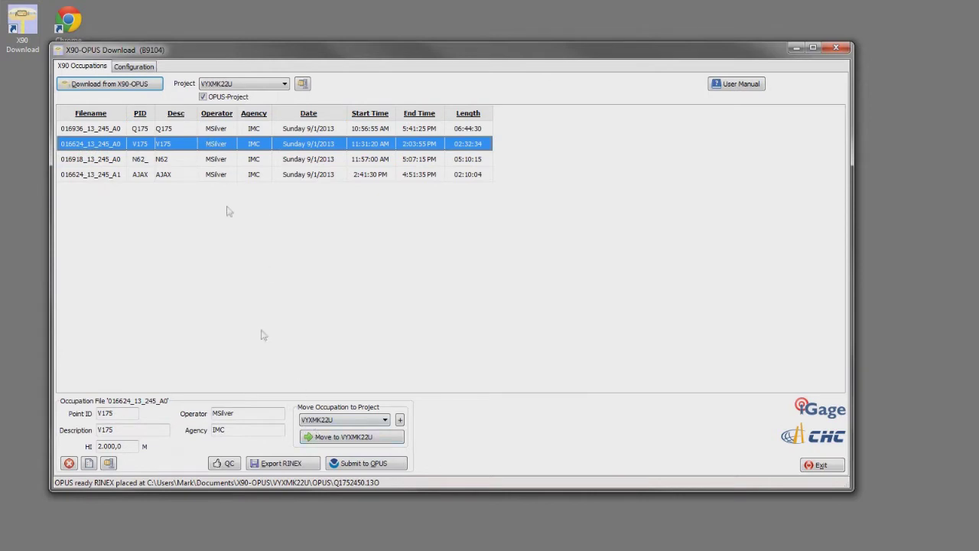
{"action": "left_click", "coordinate": [346, 464]}
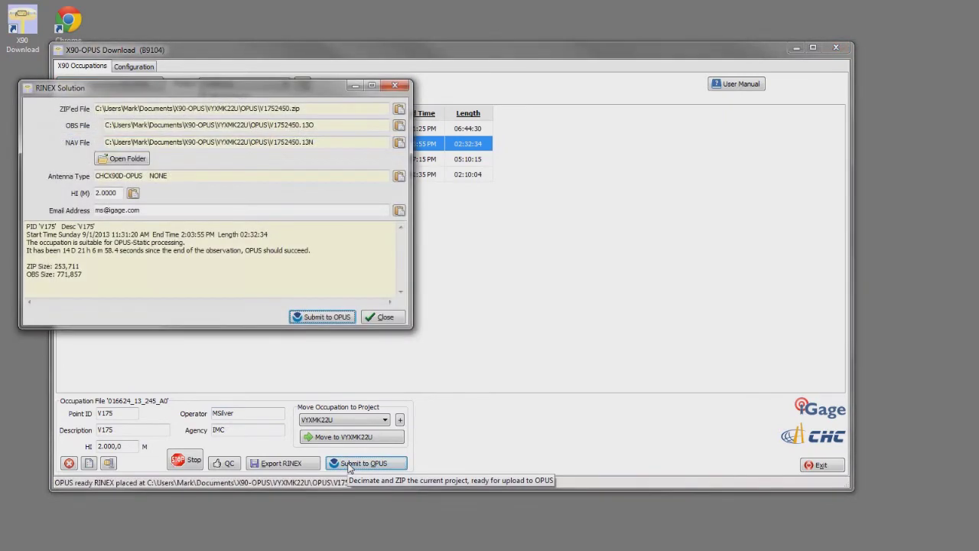
{"action": "left_click", "coordinate": [344, 316]}
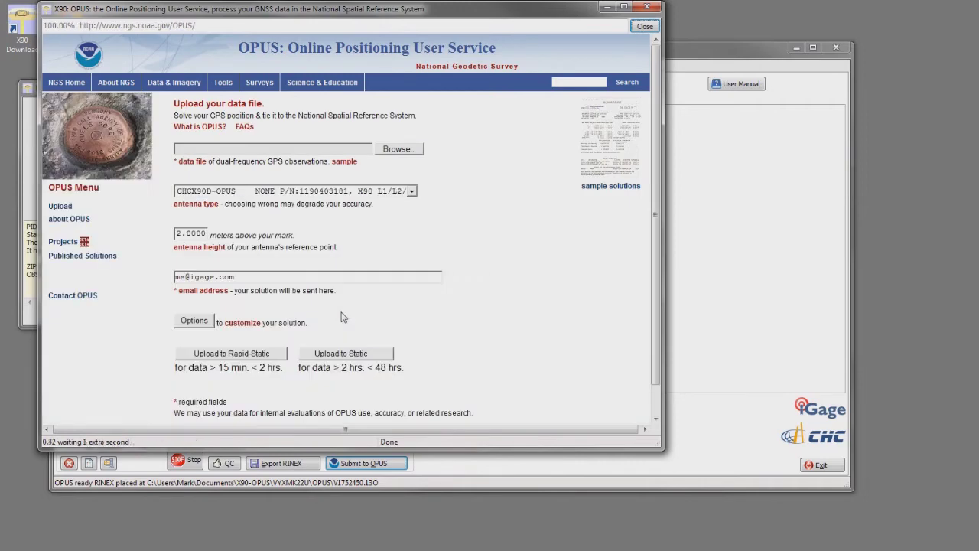
{"action": "left_click", "coordinate": [526, 314]}
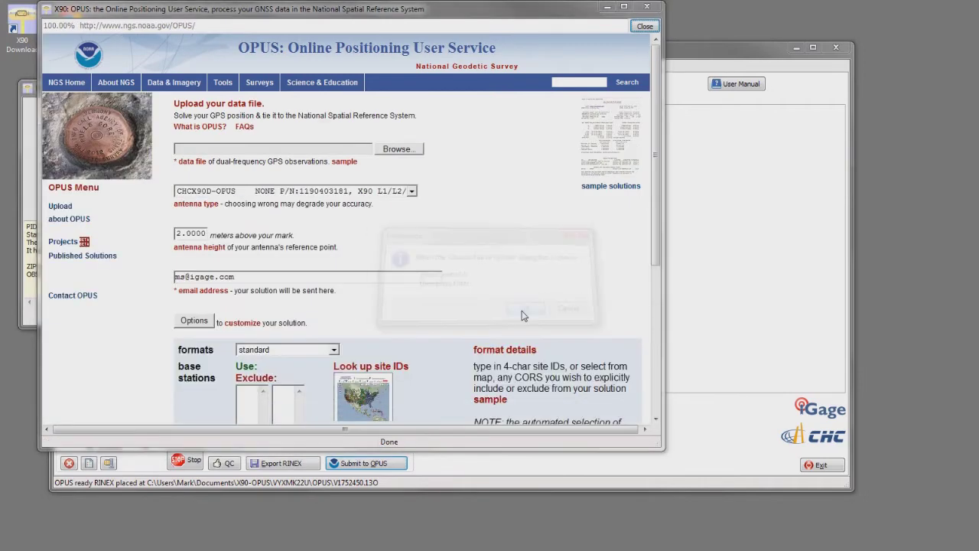
{"action": "type", "text": "C:\\Users\\Mark\\Documents\\X90-OPUS\\VYXMK22U\\OPUS\\V1752450.zip"}
{"action": "left_click", "coordinate": [507, 378]}
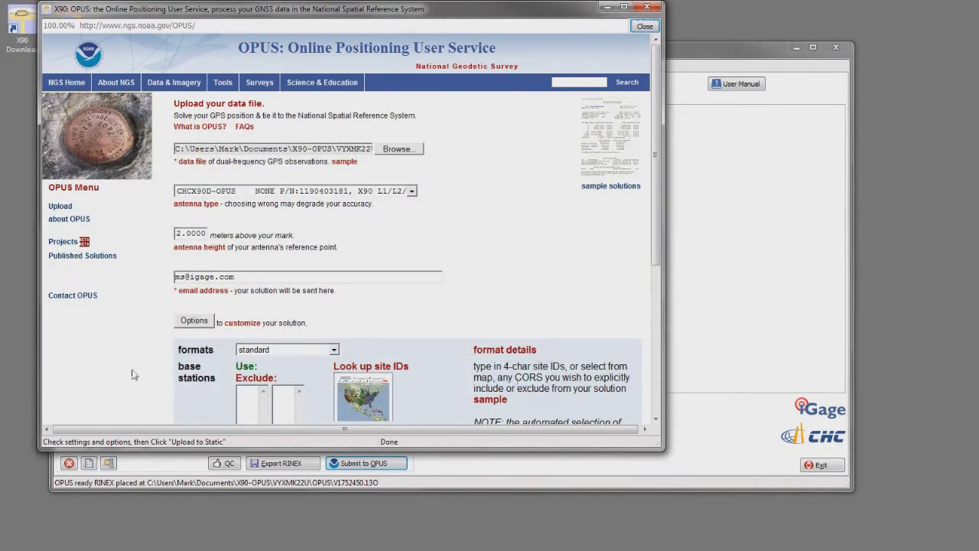
{"action": "scroll", "coordinate": [131, 372], "scroll_direction": "down", "scroll_amount": 3}
{"action": "scroll", "coordinate": [131, 372], "scroll_direction": "down", "scroll_amount": 3}
{"action": "left_click", "coordinate": [337, 348]}
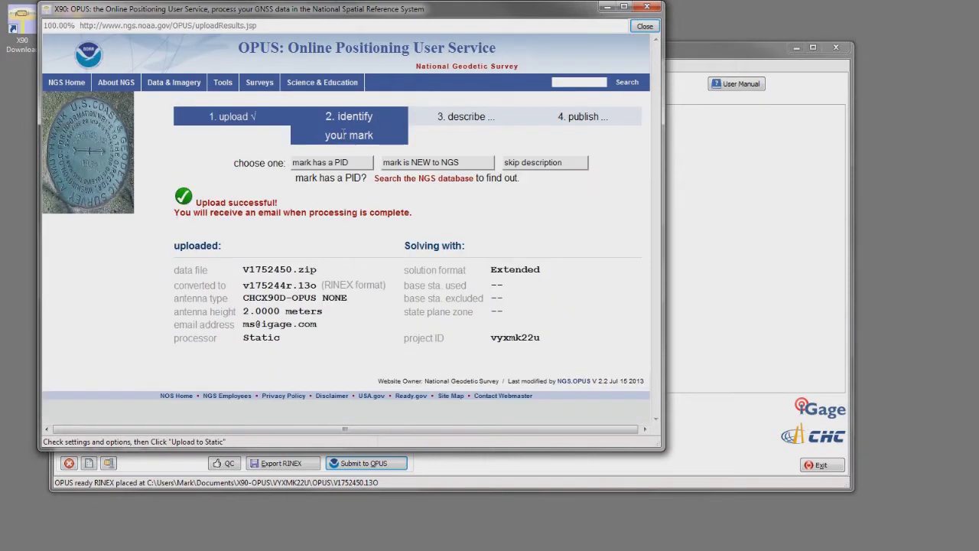
{"action": "left_click", "coordinate": [538, 166]}
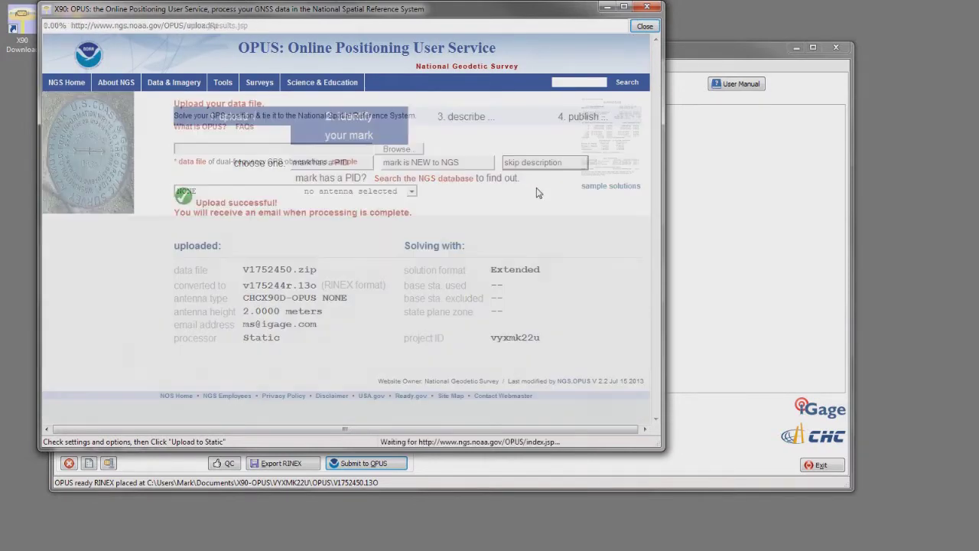
{"action": "left_click", "coordinate": [645, 26]}
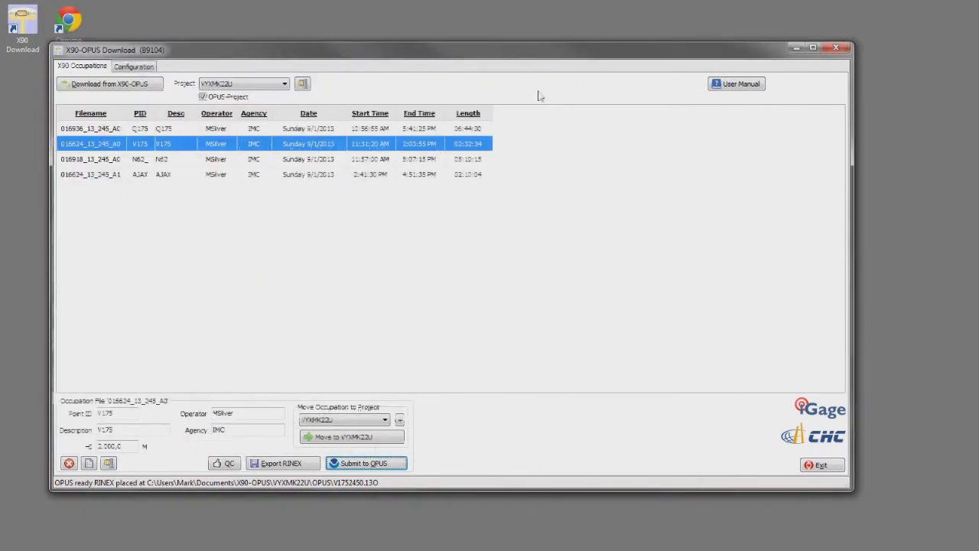
Upload N62's N62_2450.zip to OPUS Static without a mark description, then select the AJAX occupation.
{"action": "left_click", "coordinate": [313, 160]}
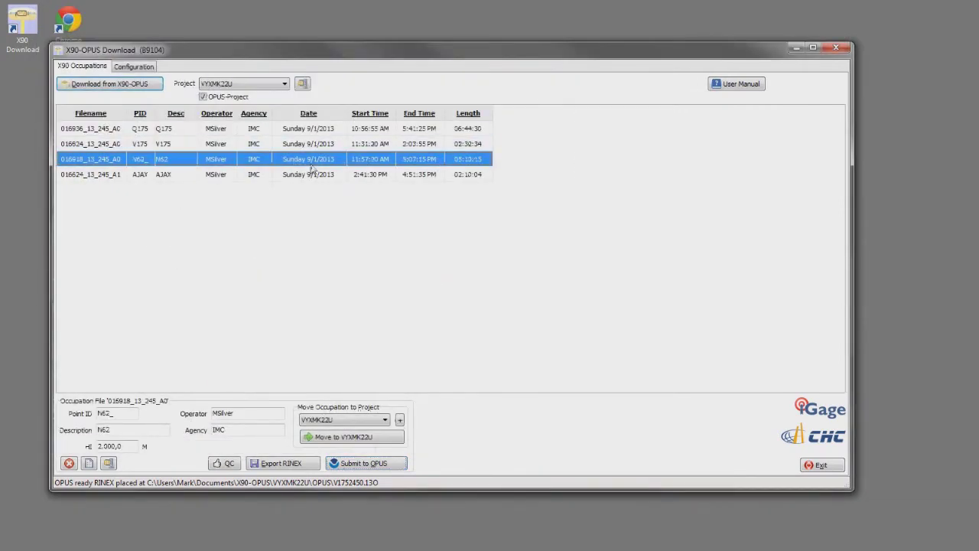
{"action": "left_click", "coordinate": [360, 464]}
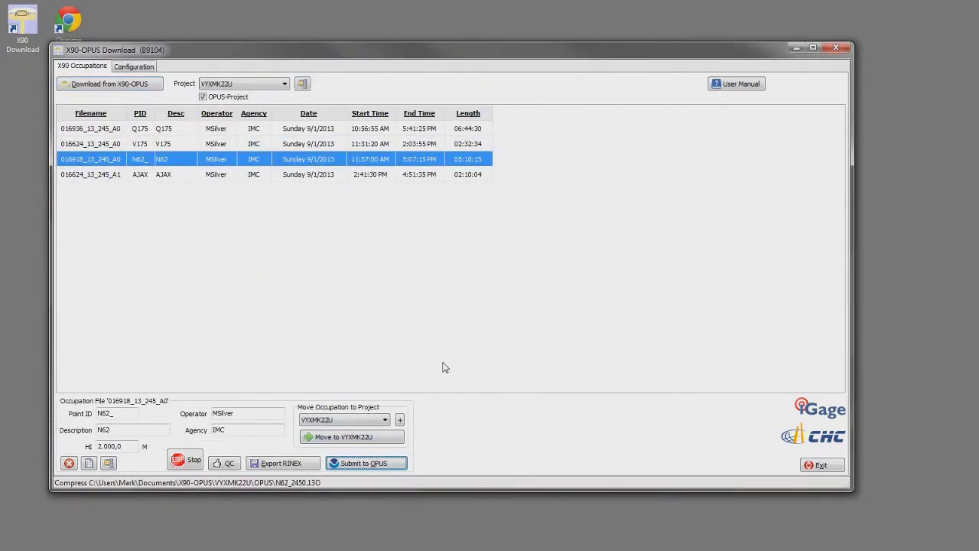
{"action": "left_click", "coordinate": [341, 323]}
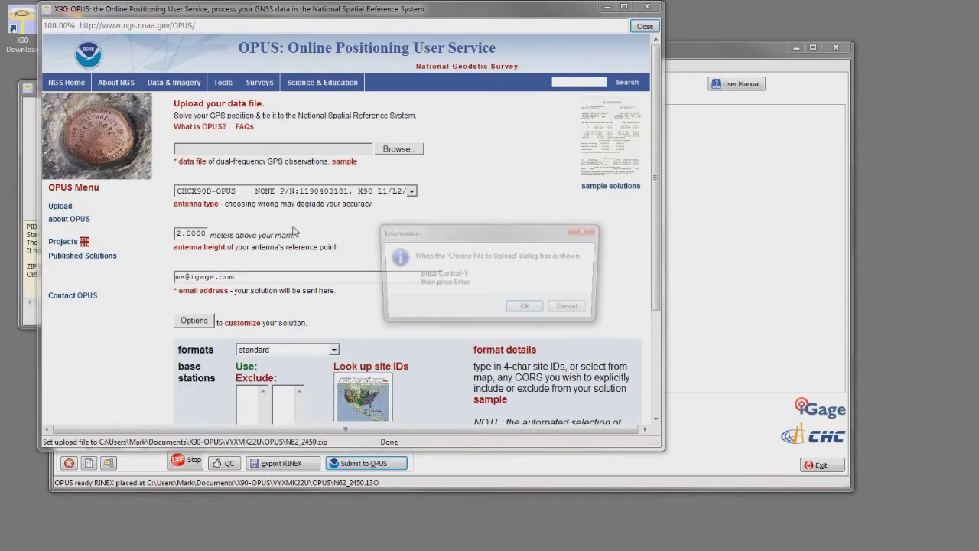
{"action": "type", "text": "C:\\Users\\Mark\\Documents\\X90-OPUS\\VYXMK22U\\OPUS\\N62_2450.zip"}
{"action": "key", "text": "Return"}
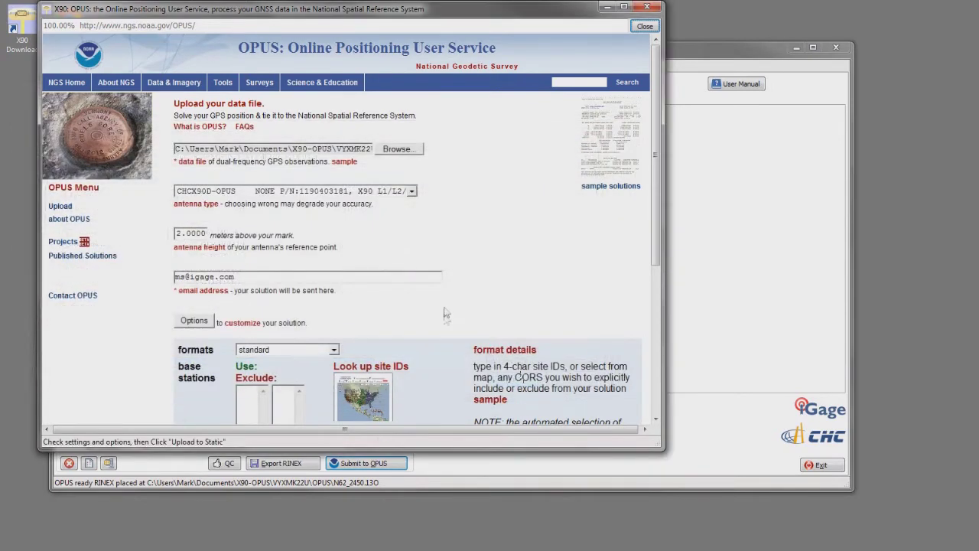
{"action": "scroll", "coordinate": [449, 319], "scroll_direction": "down", "scroll_amount": 3}
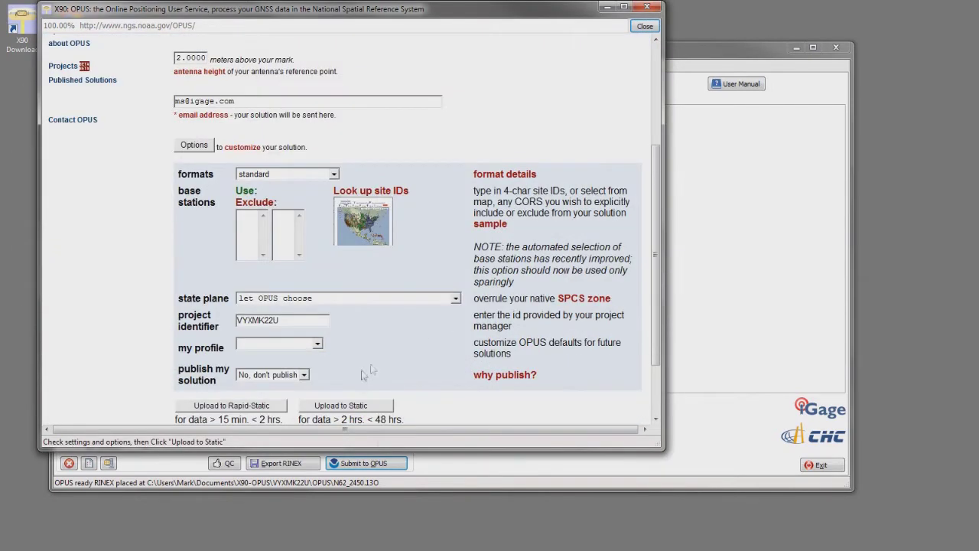
{"action": "scroll", "coordinate": [374, 369], "scroll_direction": "down", "scroll_amount": 2}
{"action": "left_click", "coordinate": [342, 347]}
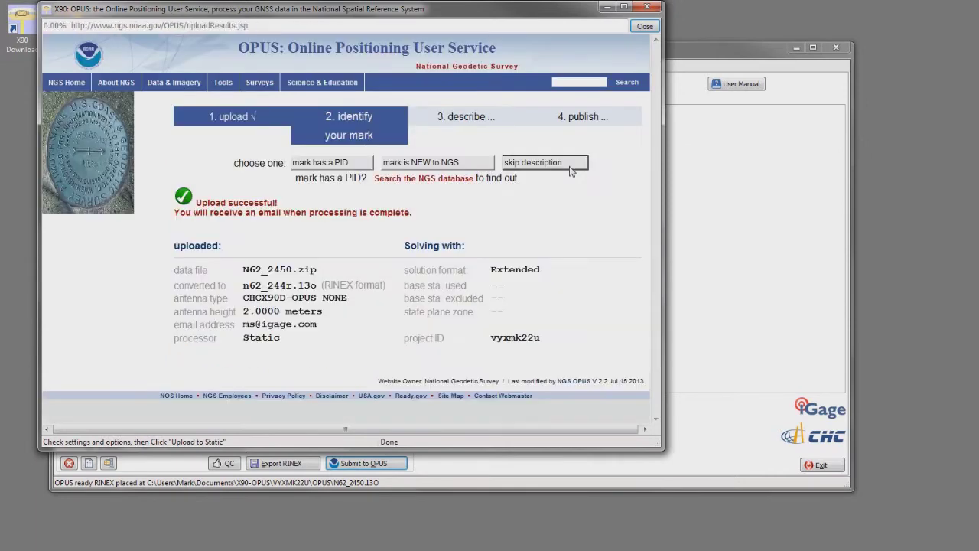
{"action": "left_click", "coordinate": [570, 165]}
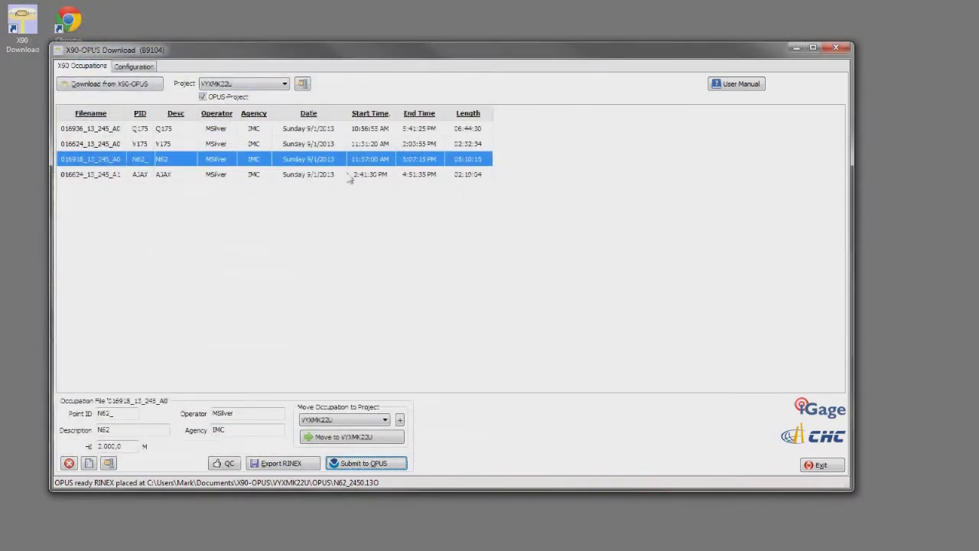
{"action": "left_click", "coordinate": [348, 175]}
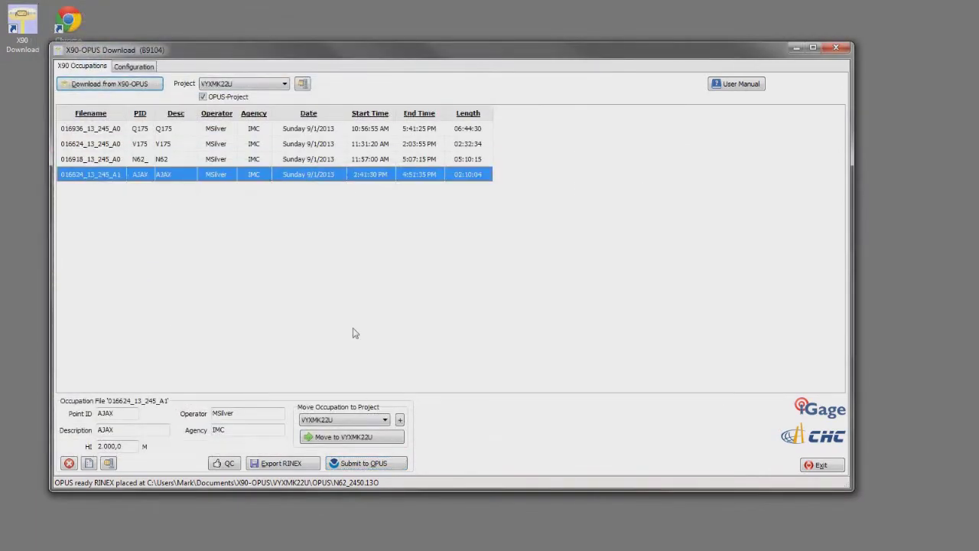
Submit the AJAX occupation and upload AJAX2451.zip to OPUS for static processing.
{"action": "left_click", "coordinate": [347, 465]}
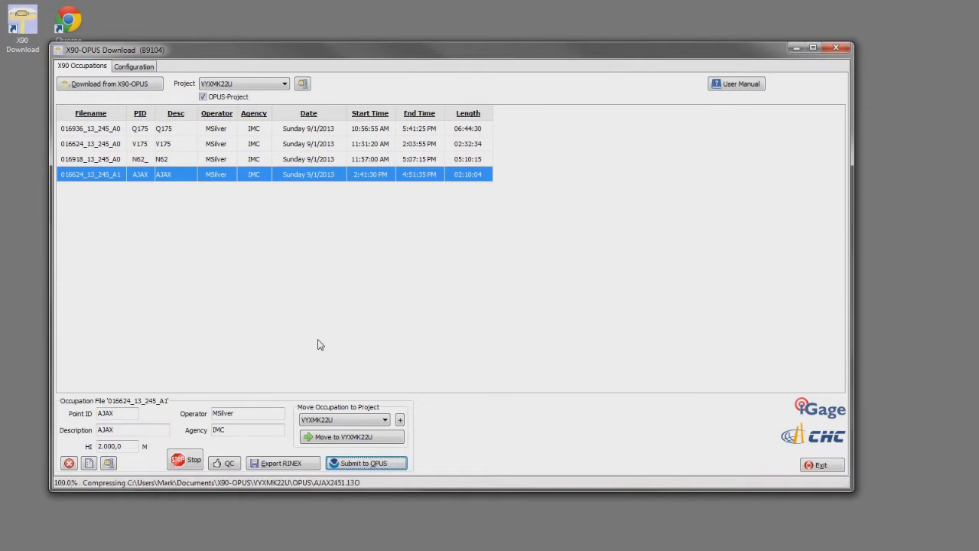
{"action": "left_click", "coordinate": [331, 318]}
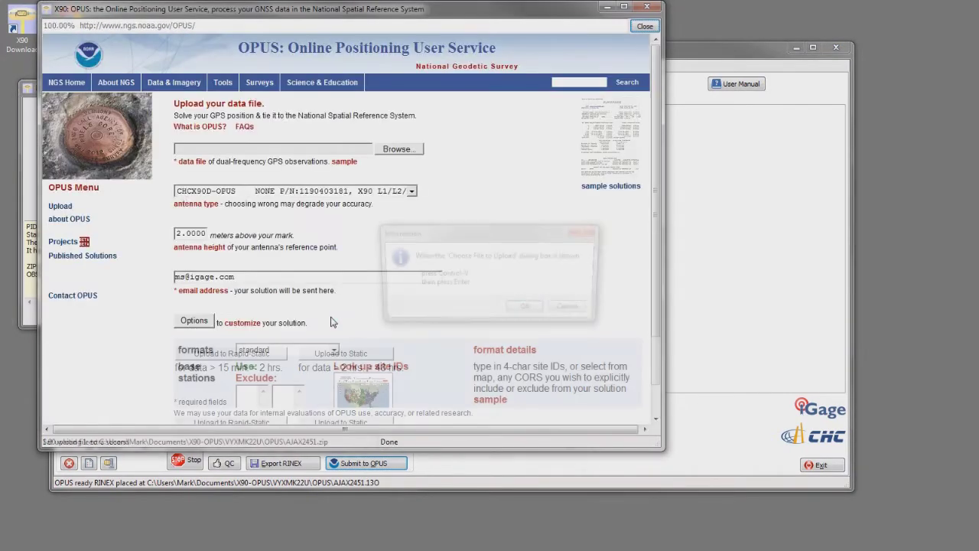
{"action": "left_click", "coordinate": [526, 309]}
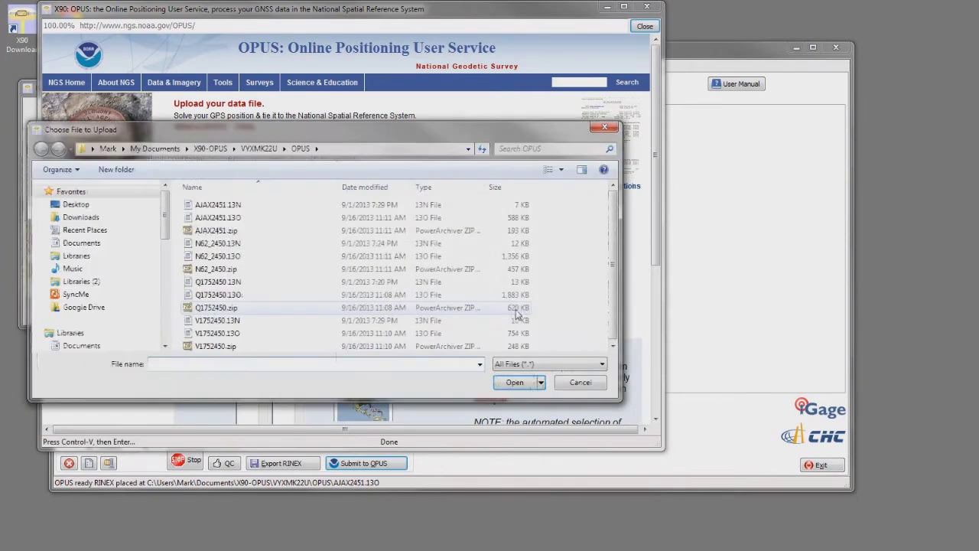
{"action": "type", "text": "C:\\Users\\Mark\\Documents\\X90-OPUS\\VYXMK22U\\OPUS\\AJAX2451.13O"}
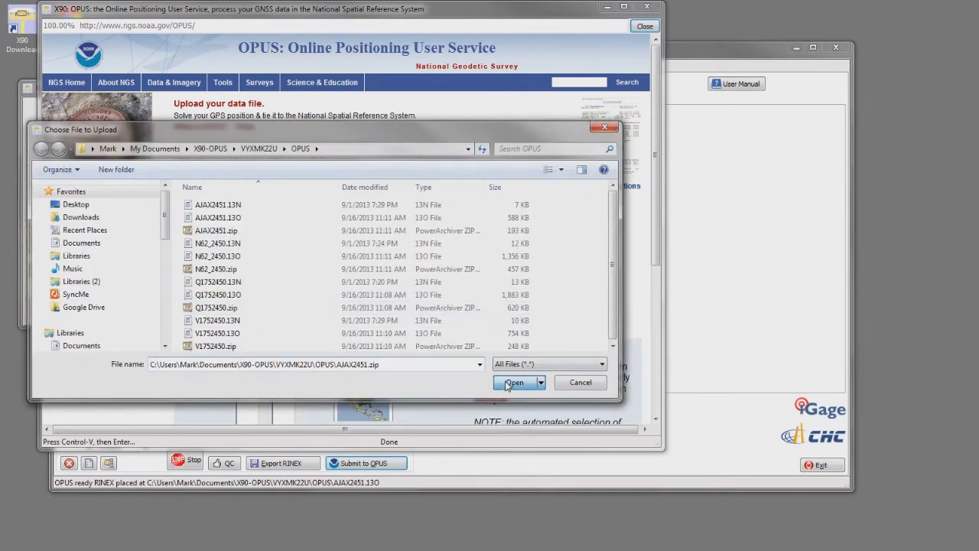
{"action": "left_click", "coordinate": [517, 382]}
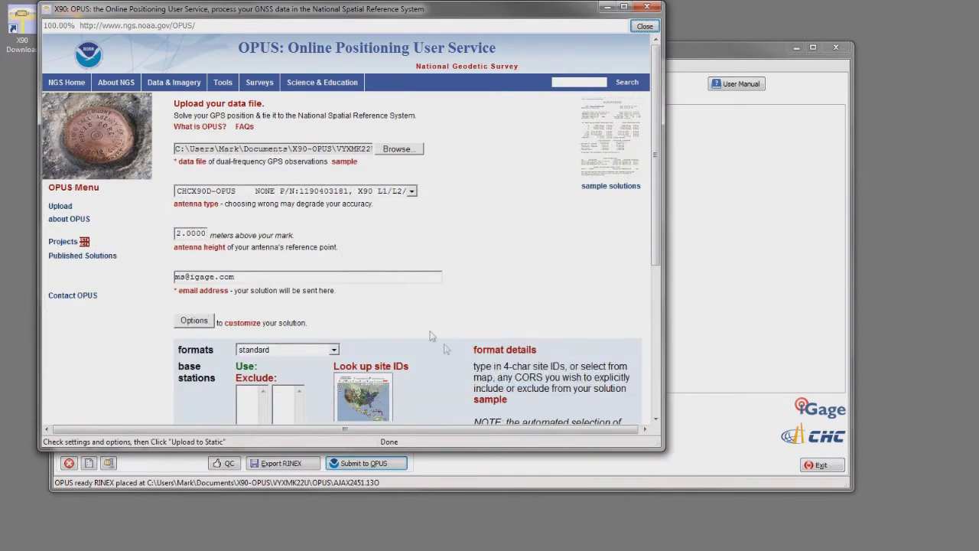
{"action": "scroll", "coordinate": [432, 334], "scroll_direction": "down", "scroll_amount": 3}
{"action": "left_click", "coordinate": [329, 349]}
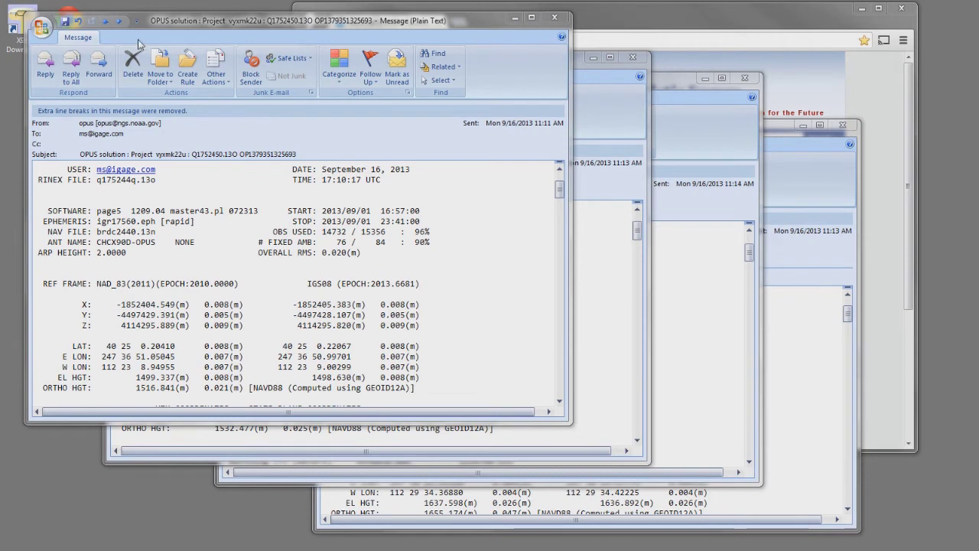
Read and close the Q1752450 and V1752450 solution e-mails, marking V175's overall RMS, and move the AJAX message aside.
{"action": "left_click", "coordinate": [191, 33]}
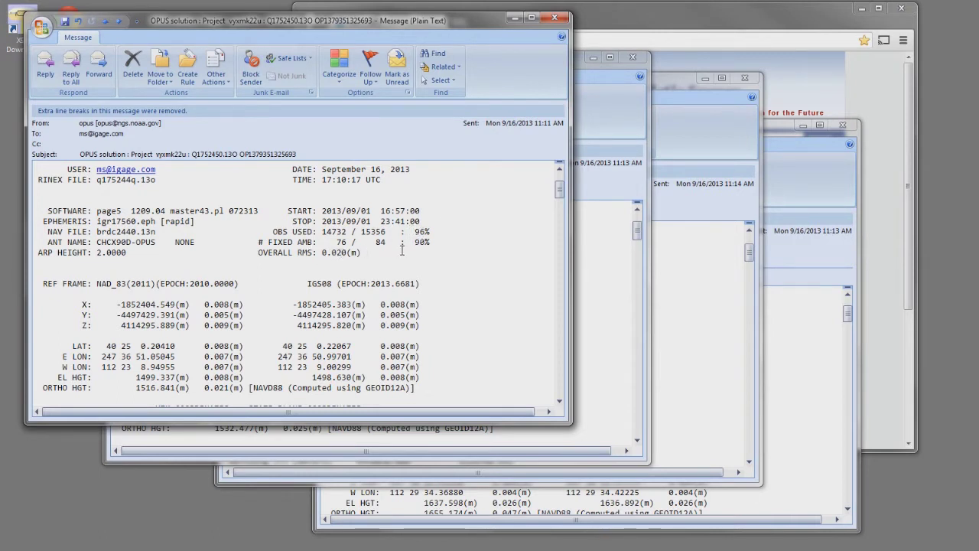
{"action": "left_click", "coordinate": [560, 21]}
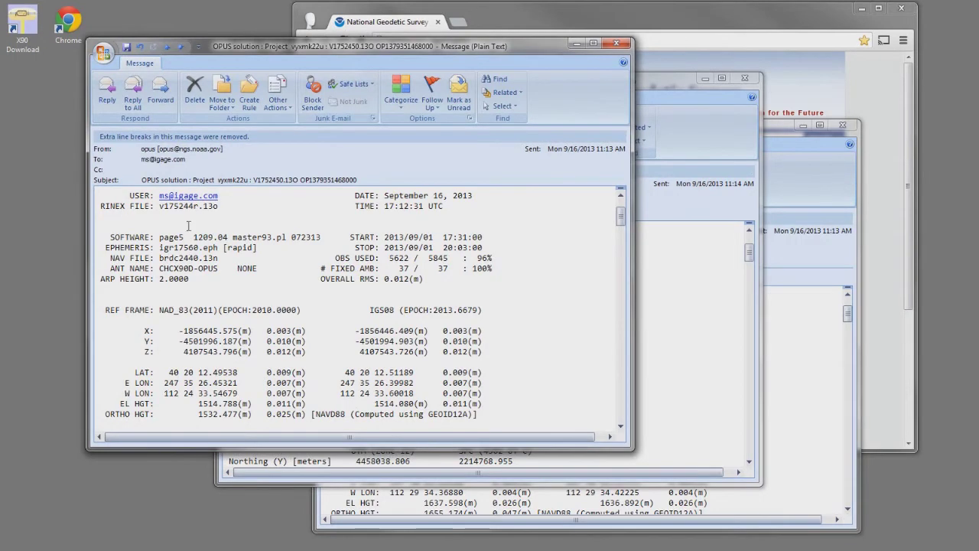
{"action": "scroll", "coordinate": [189, 230], "scroll_direction": "up", "scroll_amount": 1}
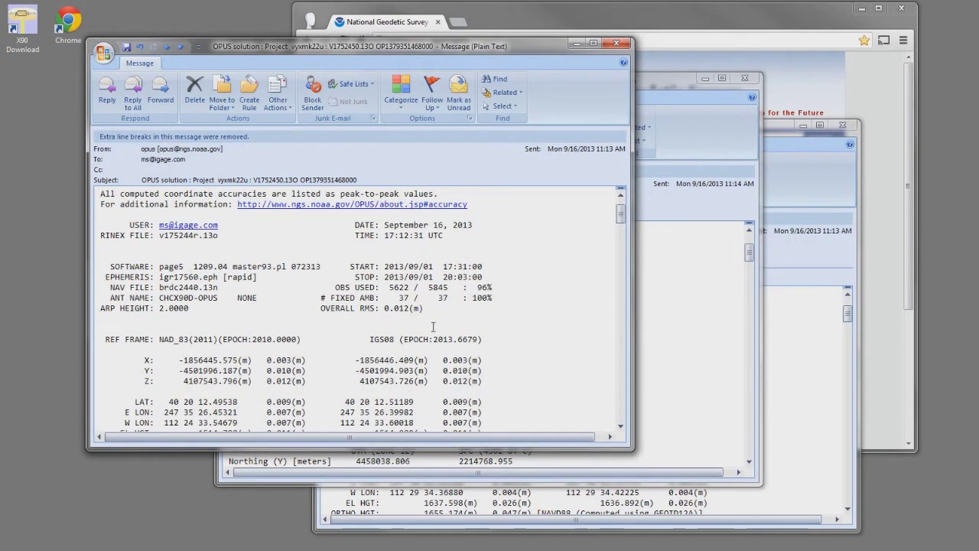
{"action": "scroll", "coordinate": [502, 344], "scroll_direction": "down", "scroll_amount": 1}
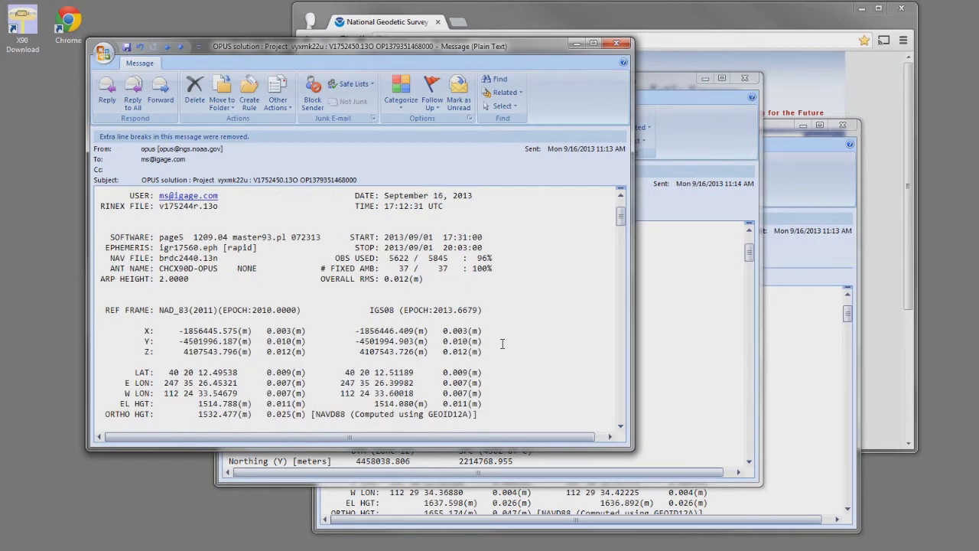
{"action": "left_click_drag", "start_coordinate": [394, 280], "coordinate": [409, 280]}
{"action": "left_click", "coordinate": [616, 43]}
{"action": "left_click_drag", "start_coordinate": [597, 90], "coordinate": [478, 62]}
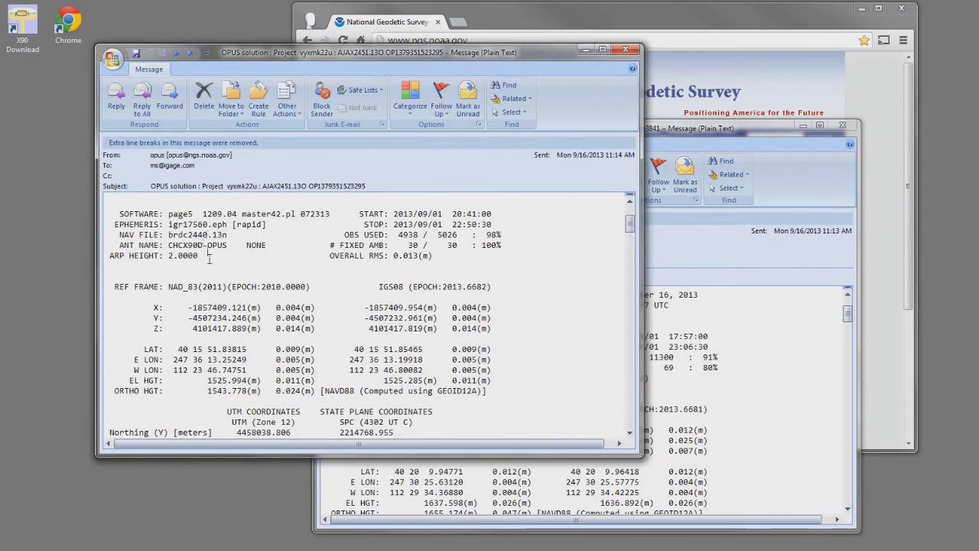
Review and close the AJAX2451 and N62_2450 solution e-mails, N62 reporting 0.019 m overall RMS.
{"action": "scroll", "coordinate": [210, 260], "scroll_direction": "up", "scroll_amount": 1}
{"action": "scroll", "coordinate": [294, 259], "scroll_direction": "down", "scroll_amount": 1}
{"action": "left_click", "coordinate": [626, 49]}
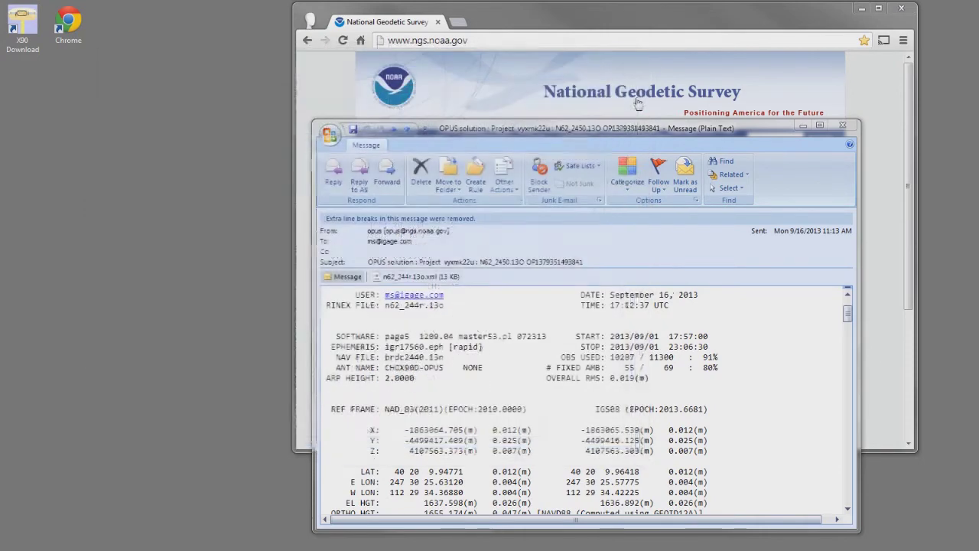
{"action": "left_click_drag", "start_coordinate": [585, 139], "coordinate": [390, 73]}
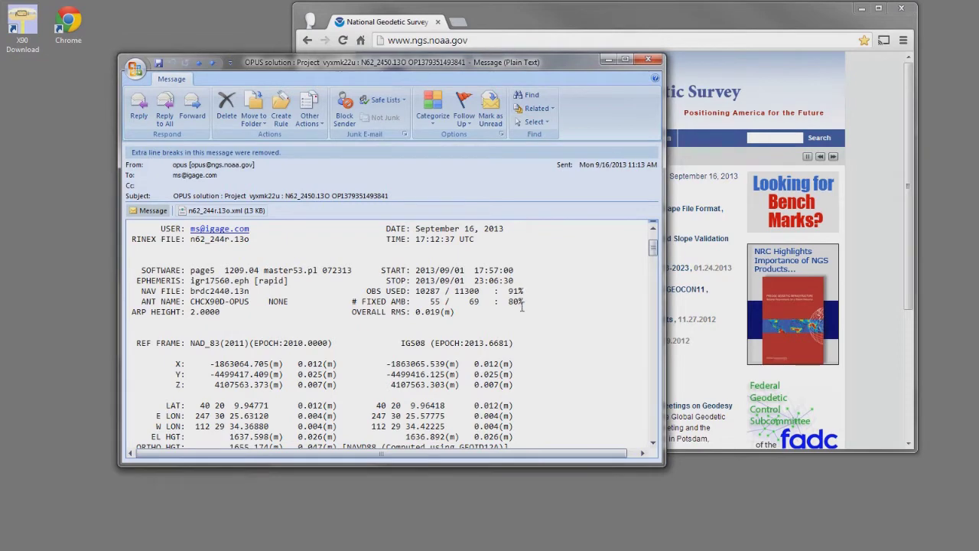
{"action": "scroll", "coordinate": [522, 305], "scroll_direction": "down", "scroll_amount": 1}
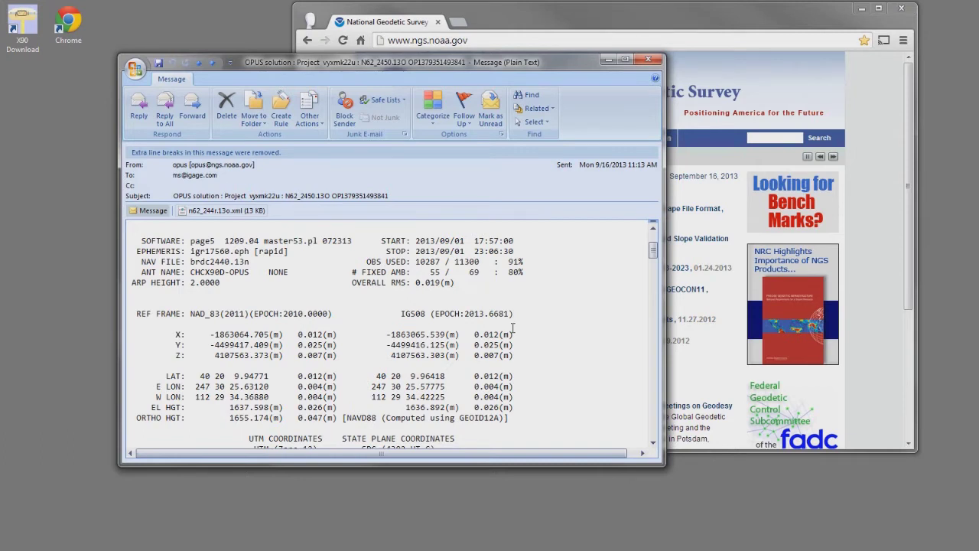
{"action": "left_click", "coordinate": [647, 59]}
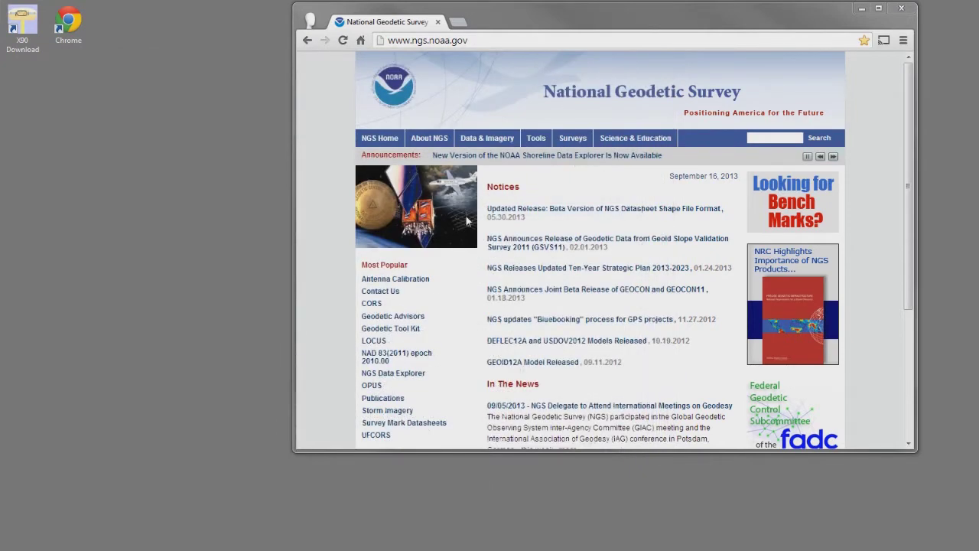
Go to OPUS-Projects and open project VYXMK22U's manager page using its identifier and manager keyword.
{"action": "left_click", "coordinate": [372, 385]}
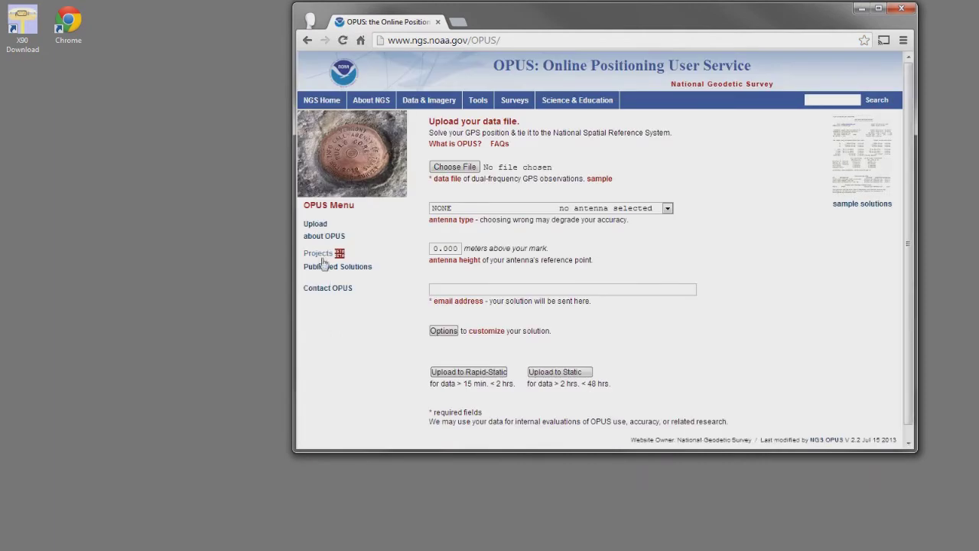
{"action": "left_click", "coordinate": [319, 255]}
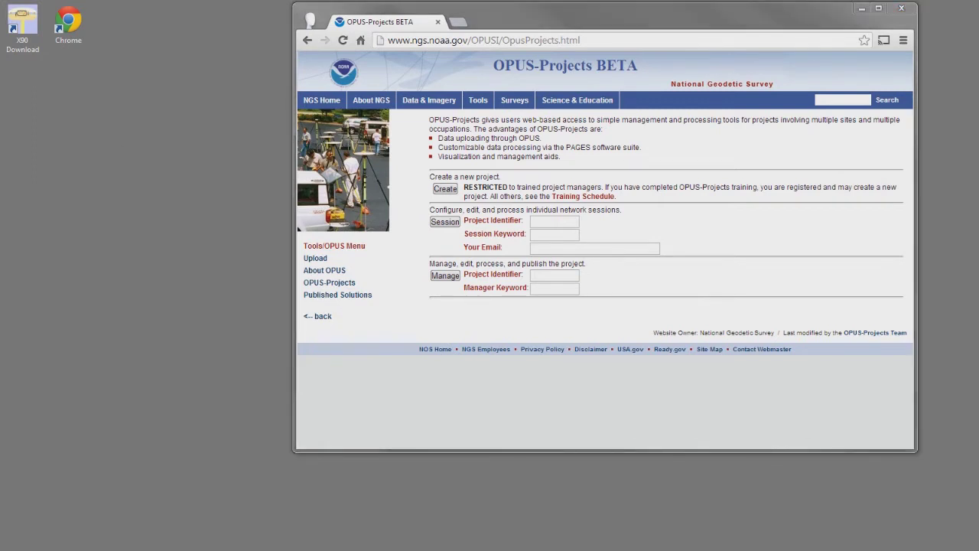
{"action": "left_click", "coordinate": [570, 276]}
{"action": "type", "text": "VYXMK22U"}
{"action": "left_click", "coordinate": [540, 290]}
{"action": "left_click", "coordinate": [445, 276]}
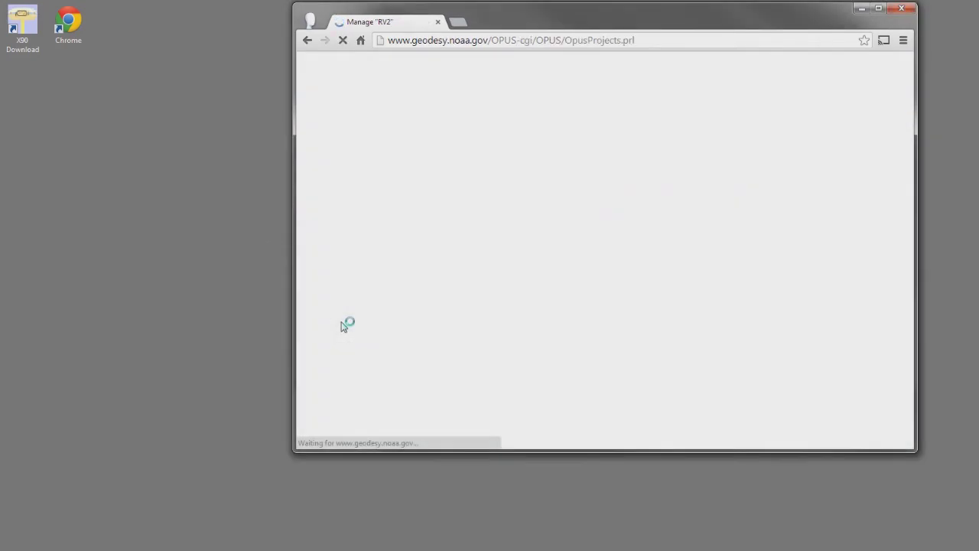
Reposition and enlarge the browser to nearly full screen, scrolling down to the Sessions table.
{"action": "left_click_drag", "start_coordinate": [499, 16], "coordinate": [244, 21]}
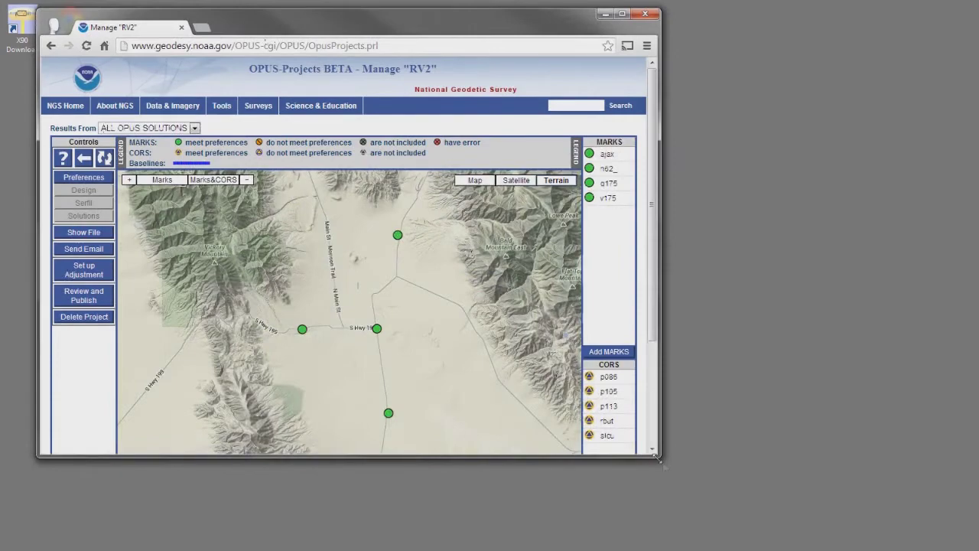
{"action": "left_click_drag", "start_coordinate": [654, 453], "coordinate": [948, 537]}
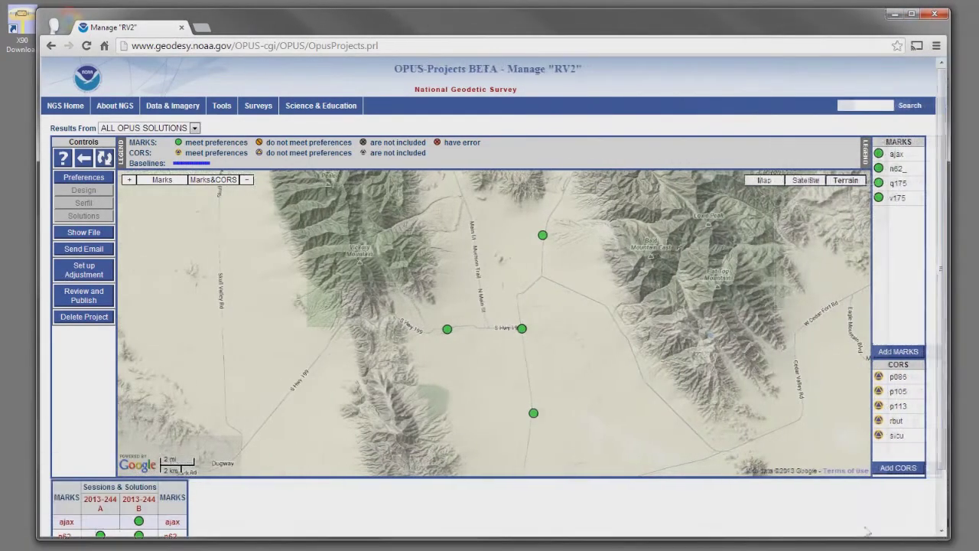
{"action": "scroll", "coordinate": [337, 310], "scroll_direction": "down", "scroll_amount": 2}
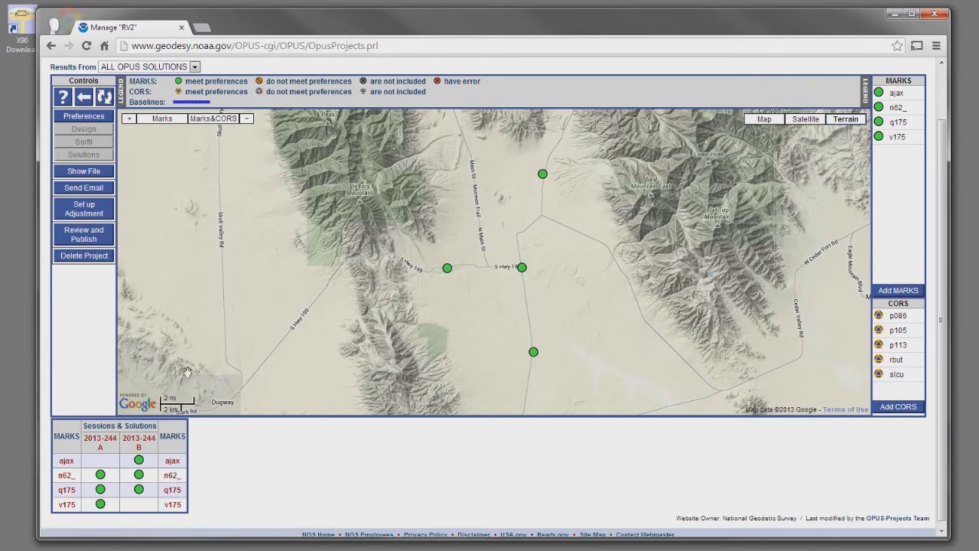
Open the RV2 project preferences, look through them, and choose Save Changes and Close.
{"action": "left_click", "coordinate": [88, 119]}
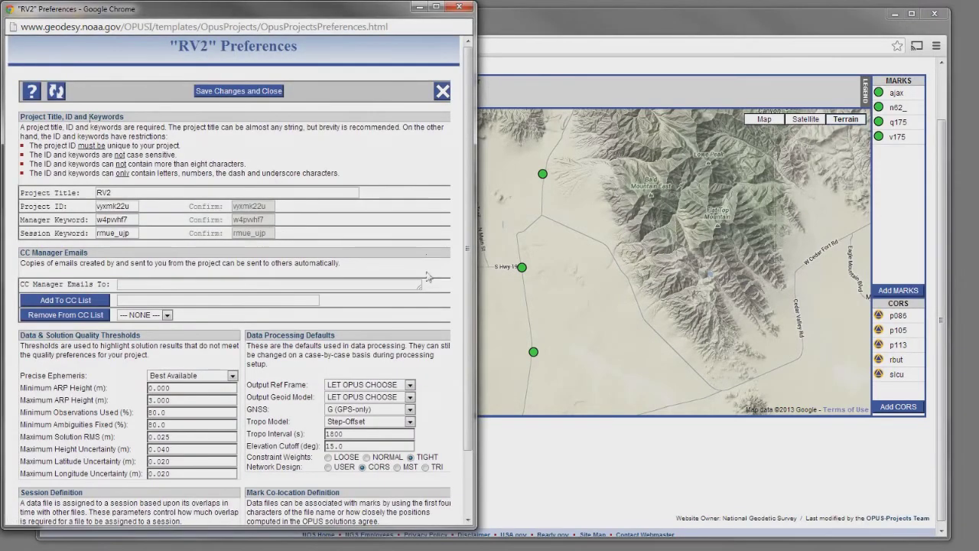
{"action": "scroll", "coordinate": [311, 375], "scroll_direction": "down", "scroll_amount": 2}
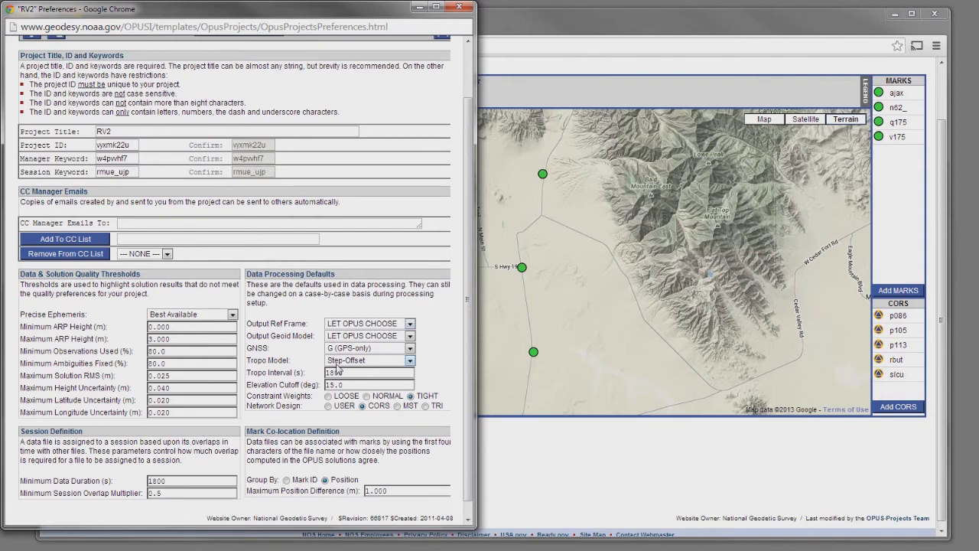
{"action": "scroll", "coordinate": [337, 368], "scroll_direction": "down", "scroll_amount": 1}
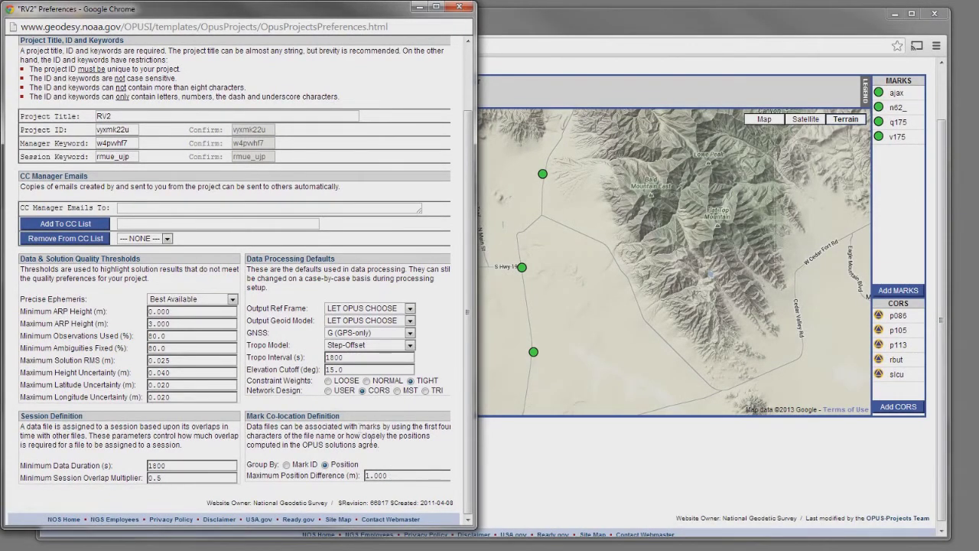
{"action": "scroll", "coordinate": [399, 423], "scroll_direction": "up", "scroll_amount": 1}
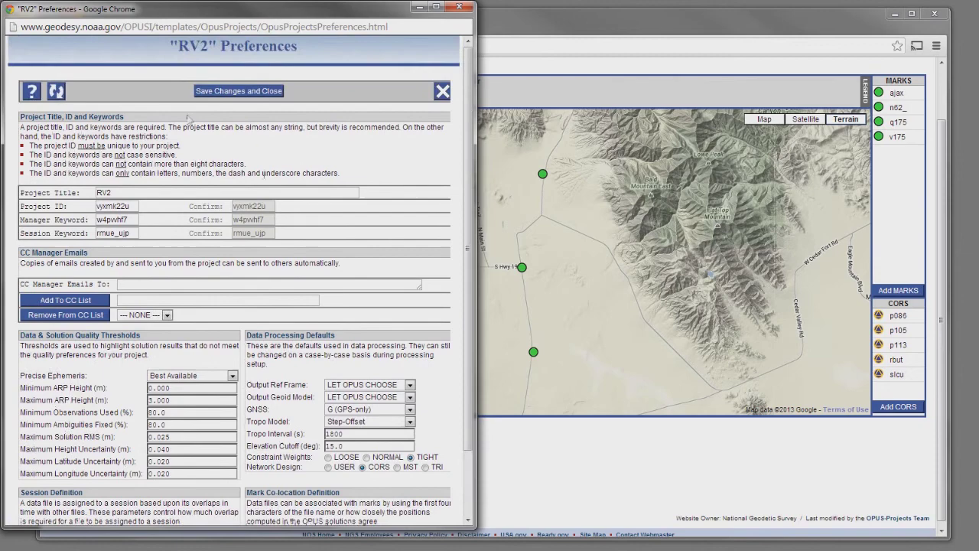
{"action": "left_click", "coordinate": [238, 91]}
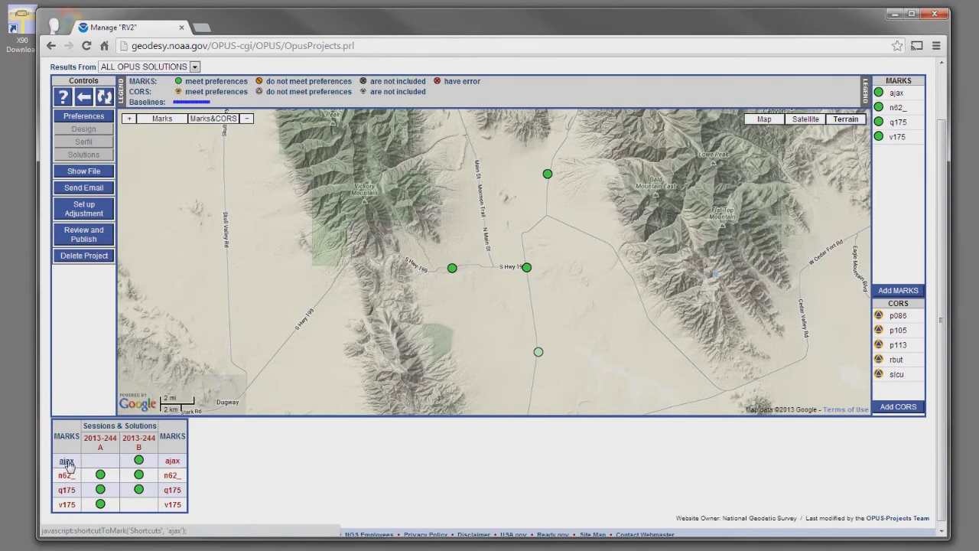
Open mark q175's page, scroll through its datasheet, results and plots, then return to the Manager's Page.
{"action": "scroll", "coordinate": [67, 497], "scroll_direction": "down", "scroll_amount": 1}
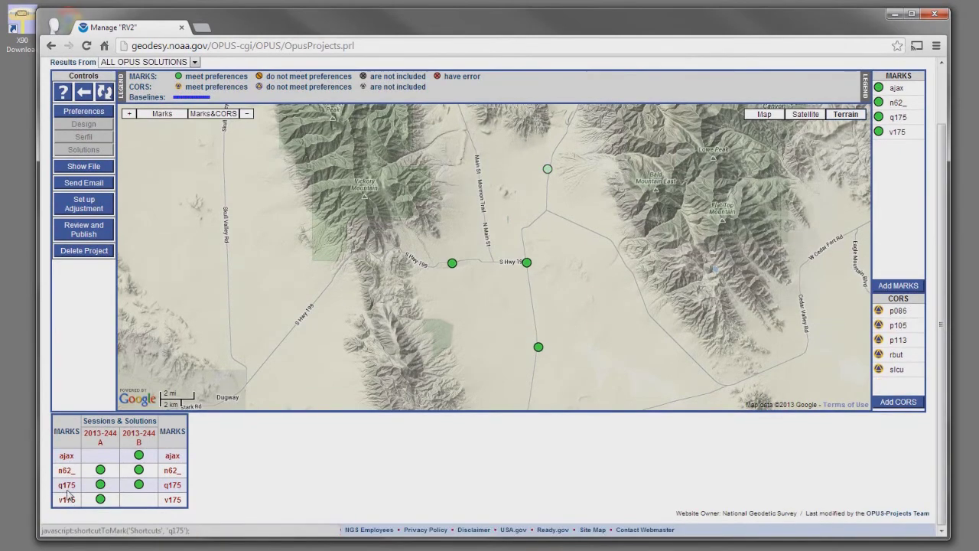
{"action": "left_click", "coordinate": [67, 487]}
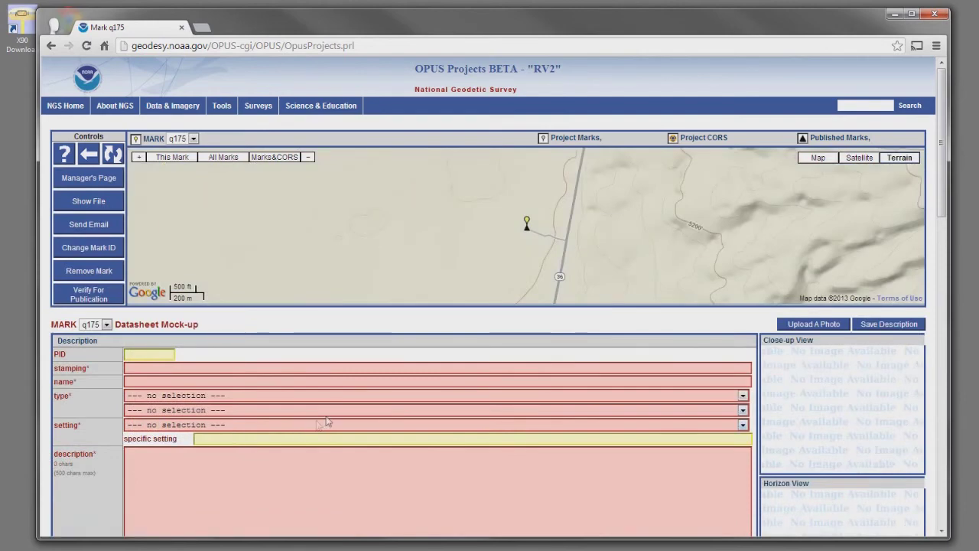
{"action": "scroll", "coordinate": [538, 397], "scroll_direction": "down", "scroll_amount": 3}
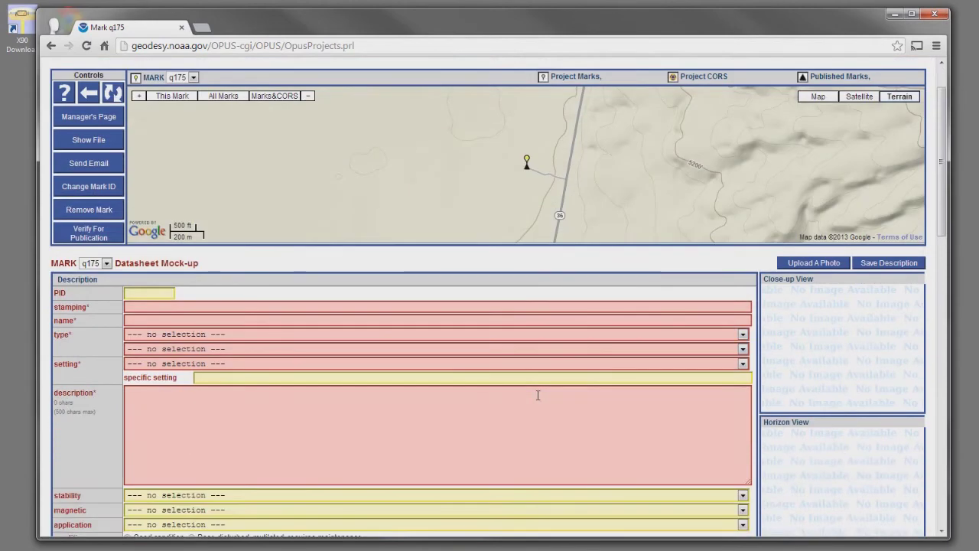
{"action": "scroll", "coordinate": [537, 401], "scroll_direction": "down", "scroll_amount": 3}
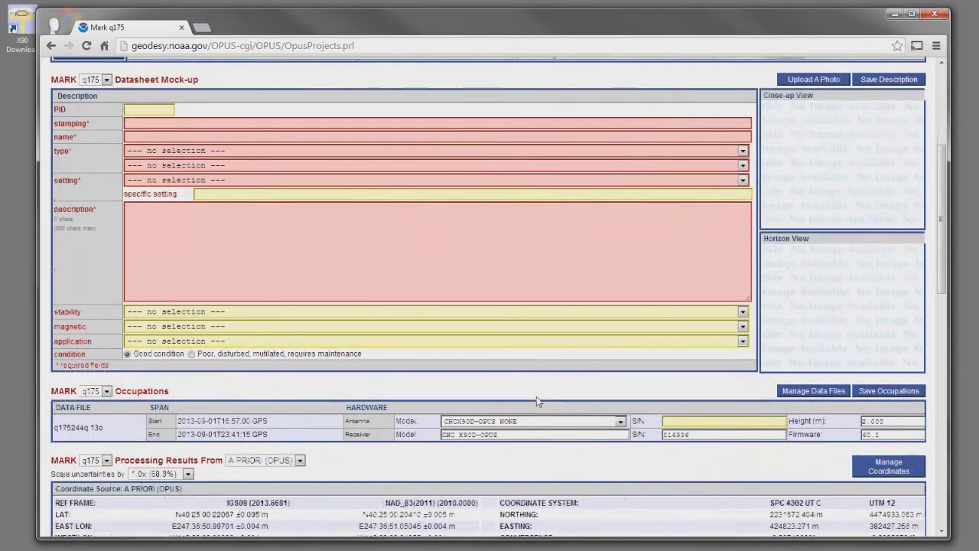
{"action": "scroll", "coordinate": [536, 400], "scroll_direction": "up", "scroll_amount": 3}
{"action": "scroll", "coordinate": [531, 398], "scroll_direction": "down", "scroll_amount": 1}
{"action": "scroll", "coordinate": [532, 397], "scroll_direction": "down", "scroll_amount": 3}
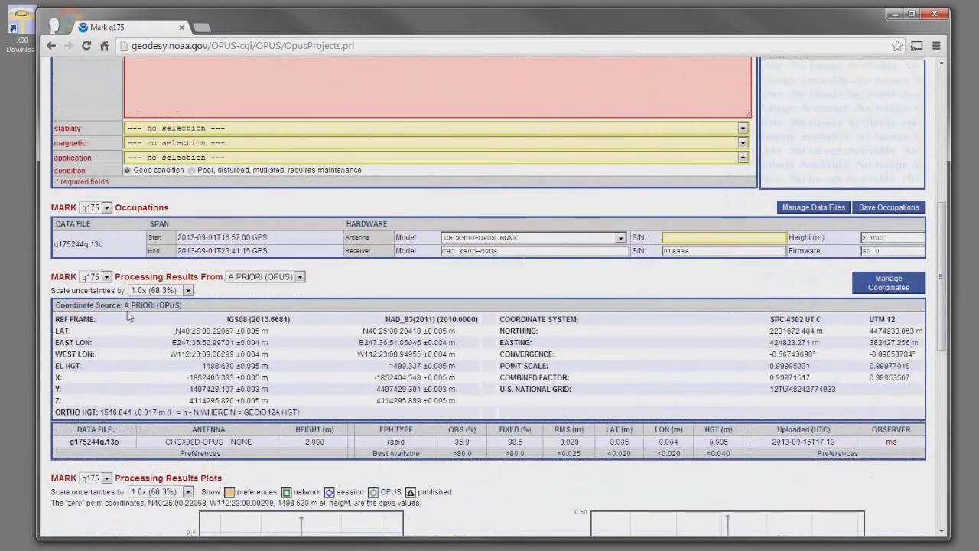
{"action": "scroll", "coordinate": [230, 390], "scroll_direction": "down", "scroll_amount": 4}
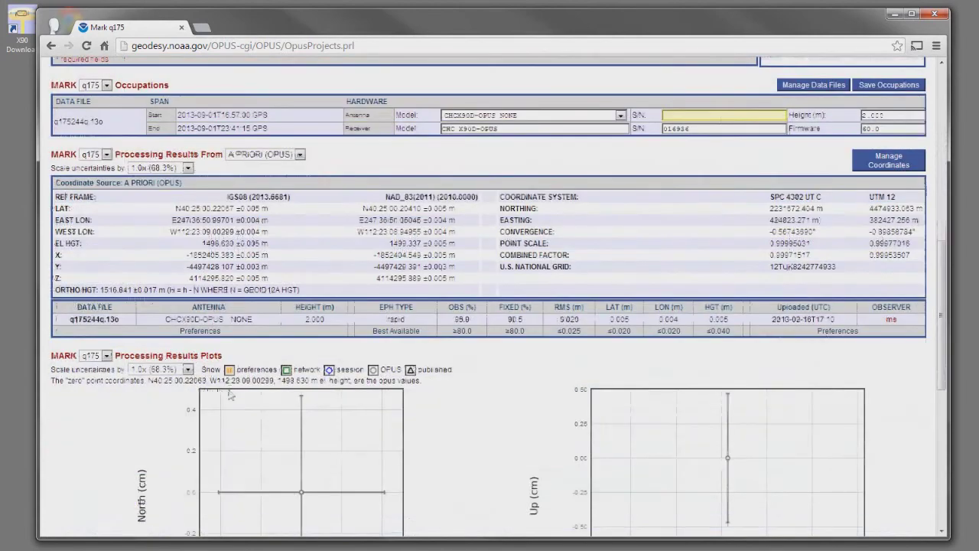
{"action": "scroll", "coordinate": [247, 401], "scroll_direction": "down", "scroll_amount": 2}
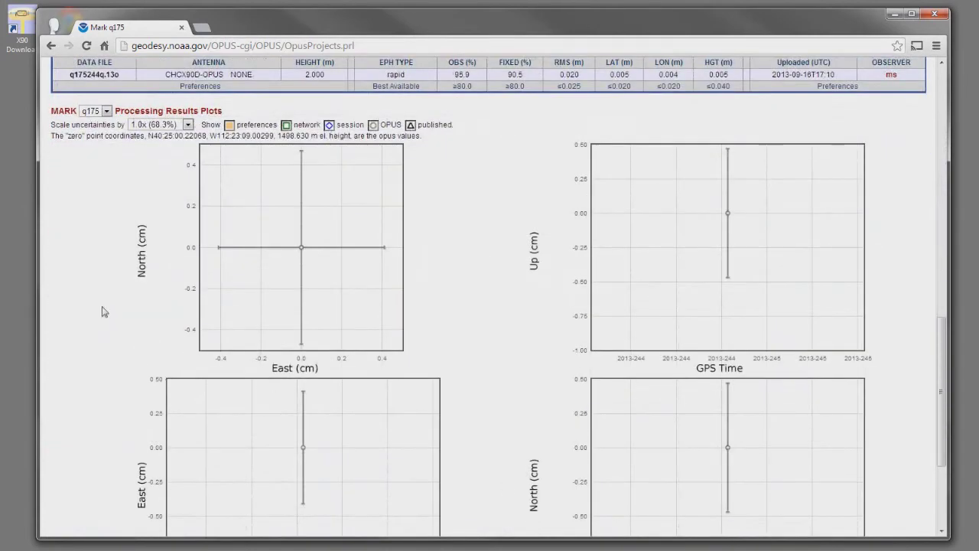
{"action": "scroll", "coordinate": [104, 312], "scroll_direction": "up", "scroll_amount": 20}
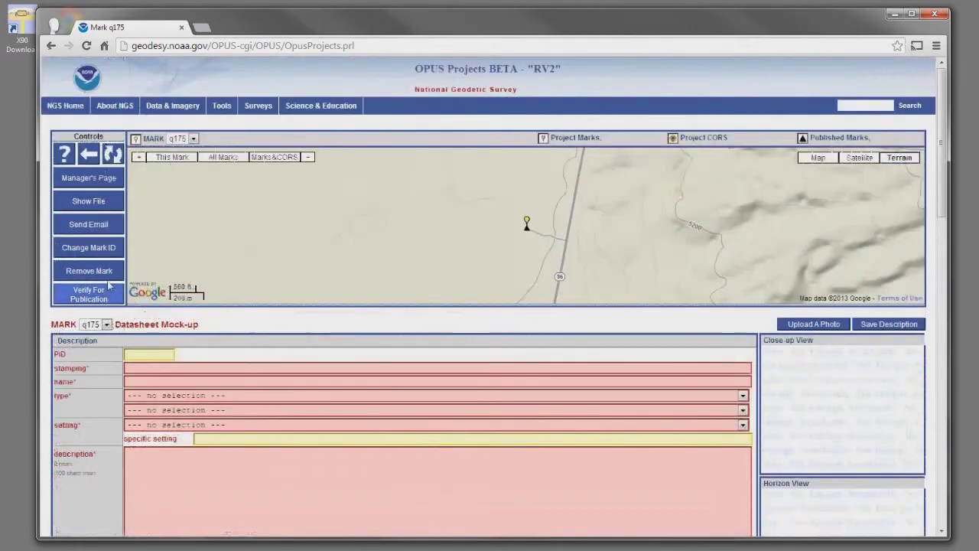
{"action": "left_click", "coordinate": [89, 178]}
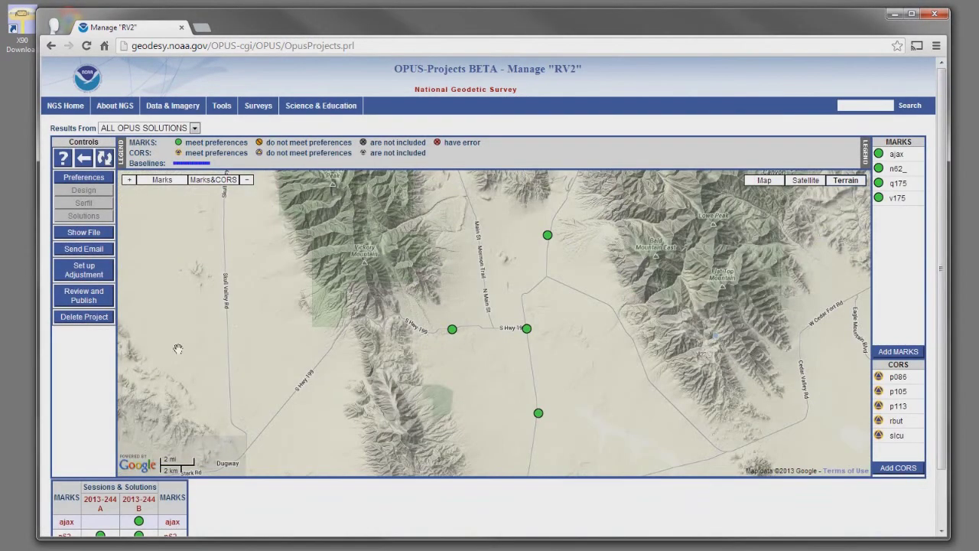
Open session 2013-244-A and scroll through its quality and data availability tables.
{"action": "scroll", "coordinate": [177, 419], "scroll_direction": "down", "scroll_amount": 1}
{"action": "left_click", "coordinate": [98, 441]}
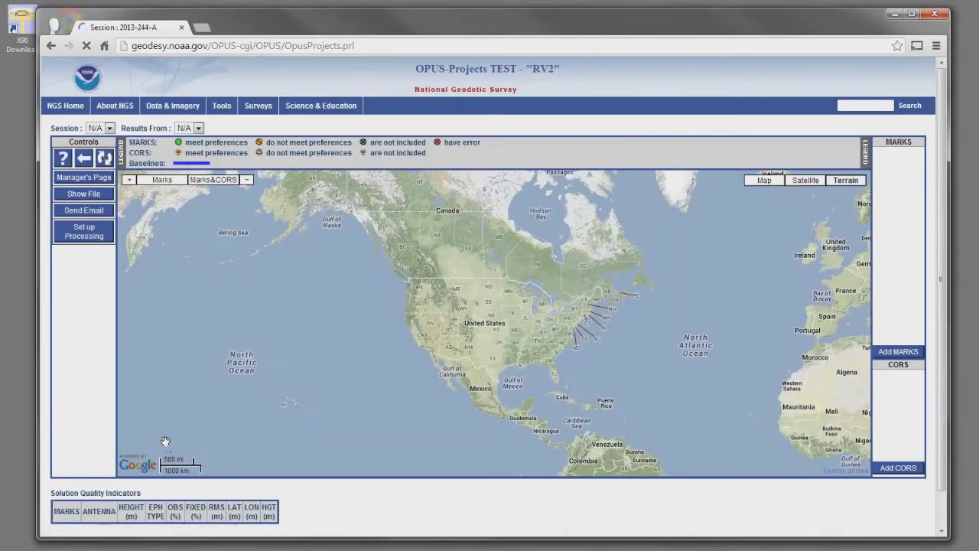
{"action": "scroll", "coordinate": [164, 442], "scroll_direction": "down", "scroll_amount": 3}
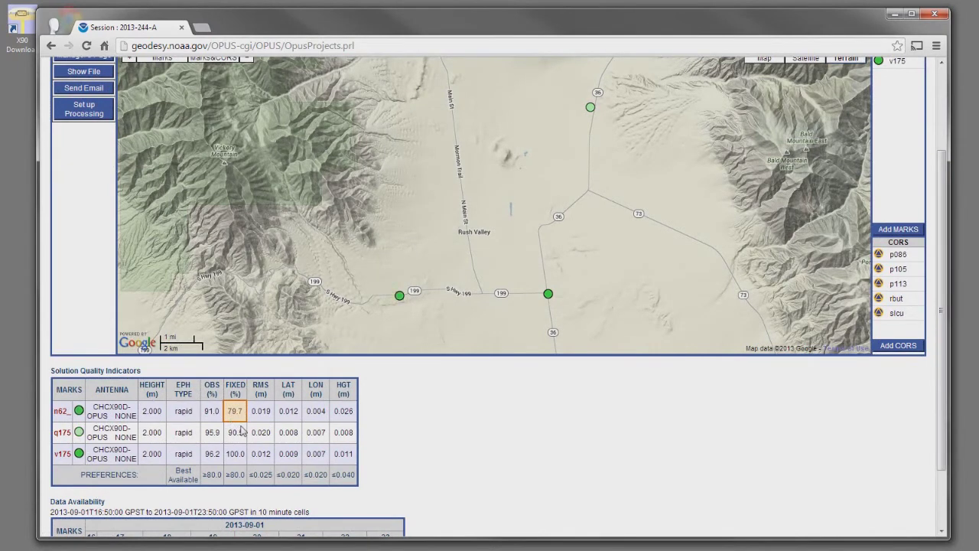
{"action": "scroll", "coordinate": [449, 459], "scroll_direction": "down", "scroll_amount": 1}
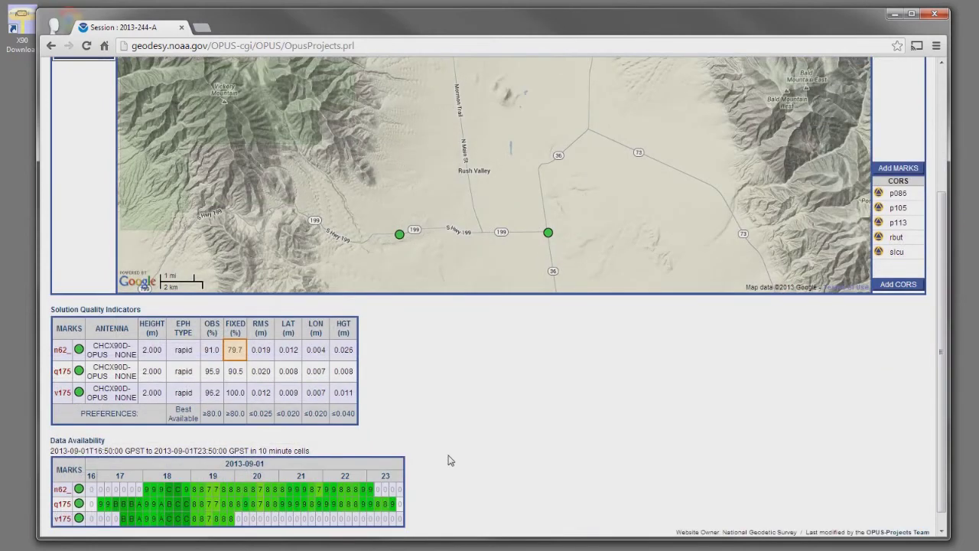
{"action": "scroll", "coordinate": [436, 475], "scroll_direction": "down", "scroll_amount": 1}
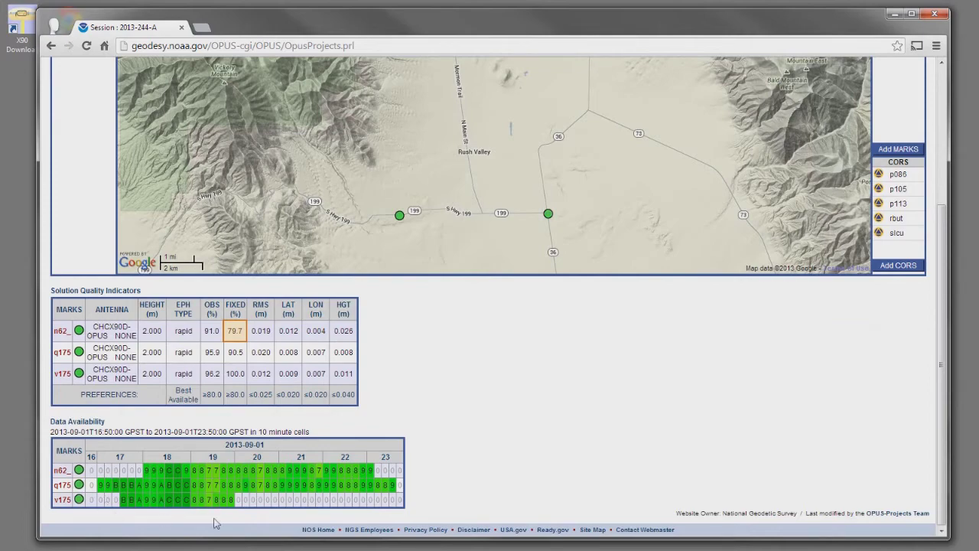
{"action": "scroll", "coordinate": [487, 459], "scroll_direction": "up", "scroll_amount": 3}
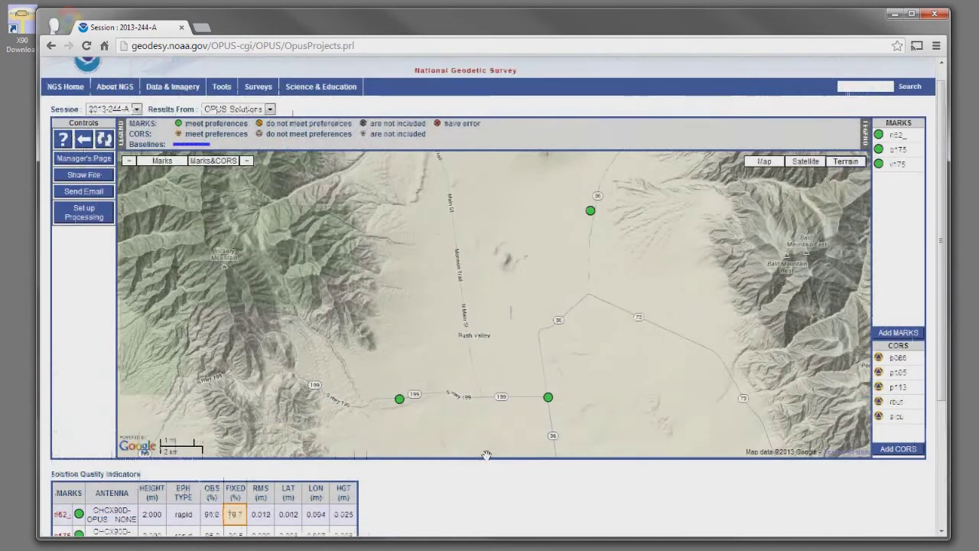
{"action": "scroll", "coordinate": [517, 408], "scroll_direction": "down", "scroll_amount": 1}
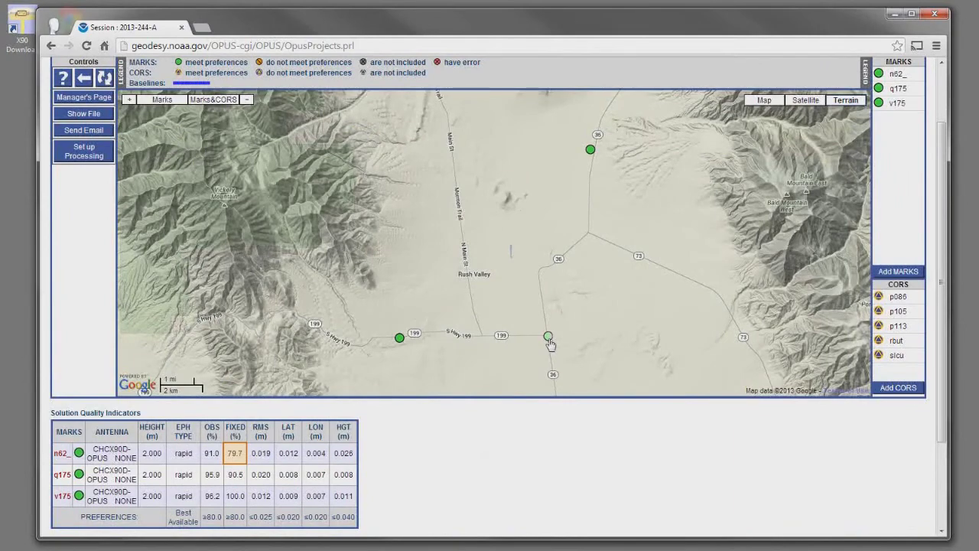
{"action": "scroll", "coordinate": [510, 463], "scroll_direction": "down", "scroll_amount": 2}
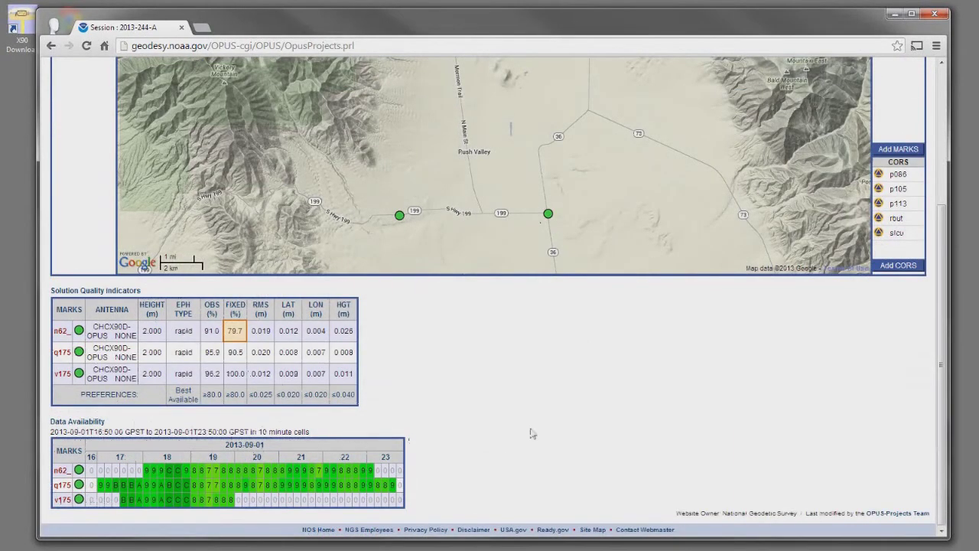
{"action": "scroll", "coordinate": [532, 433], "scroll_direction": "up", "scroll_amount": 3}
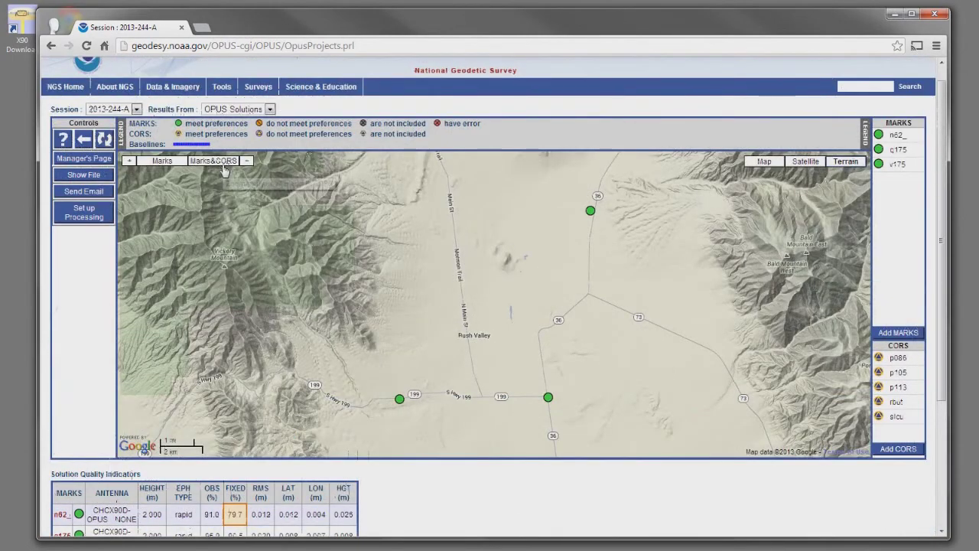
Switch the session map to Marks&CORS and inspect the marks and CORS stations shown.
{"action": "left_click", "coordinate": [221, 163]}
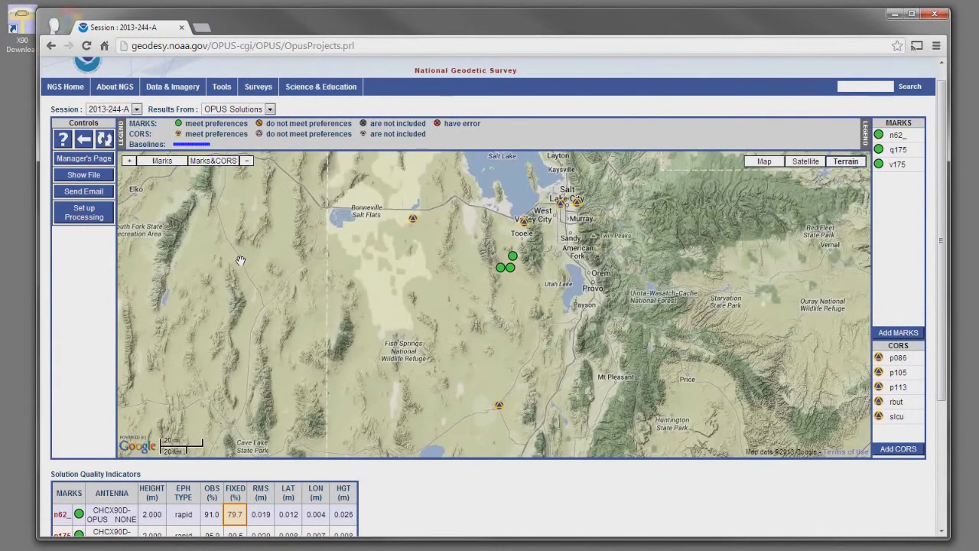
{"action": "mouse_move", "coordinate": [500, 411]}
{"action": "mouse_move", "coordinate": [415, 227]}
{"action": "mouse_move", "coordinate": [525, 225]}
{"action": "mouse_move", "coordinate": [560, 207]}
{"action": "scroll", "coordinate": [654, 507], "scroll_direction": "down", "scroll_amount": 5}
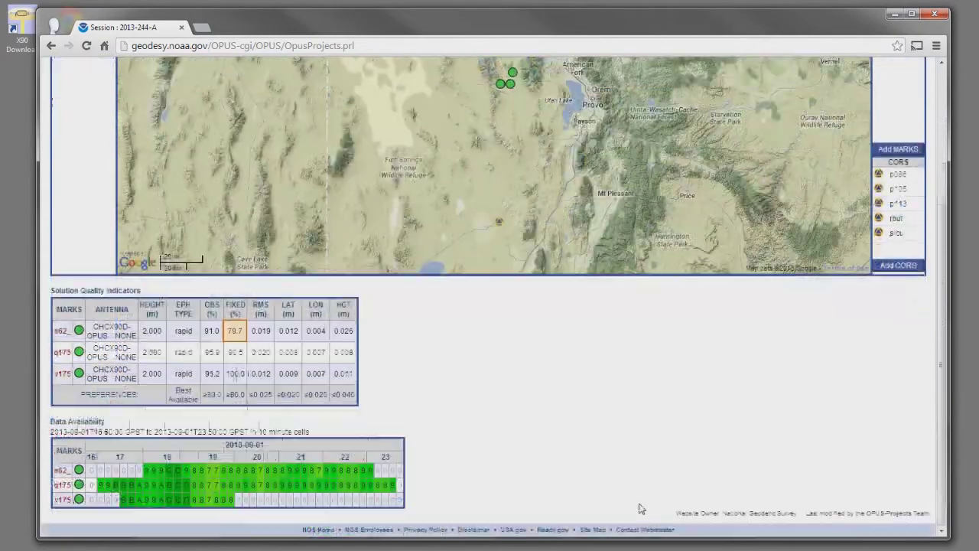
{"action": "scroll", "coordinate": [640, 507], "scroll_direction": "up", "scroll_amount": 1}
{"action": "scroll", "coordinate": [640, 507], "scroll_direction": "up", "scroll_amount": 2}
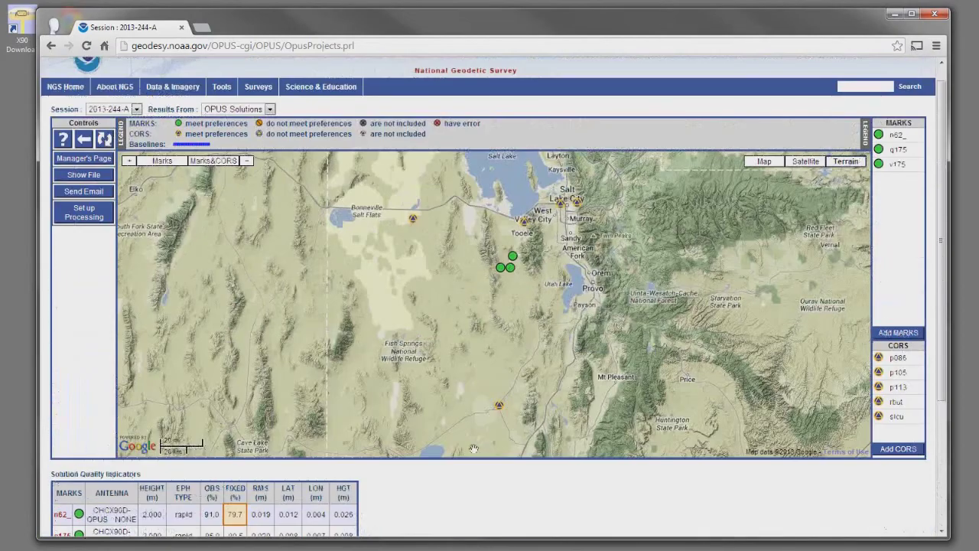
Make n62_ the hub mark for session 2013-244-A, submit it for processing, and close the confirmation.
{"action": "left_click", "coordinate": [81, 214]}
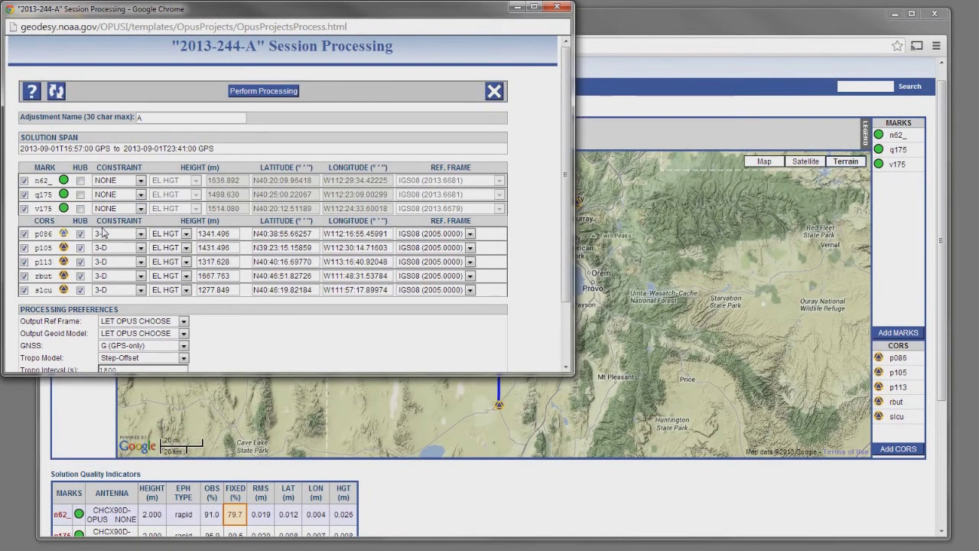
{"action": "left_click", "coordinate": [81, 181]}
{"action": "left_click_drag", "start_coordinate": [203, 46], "coordinate": [723, 131]}
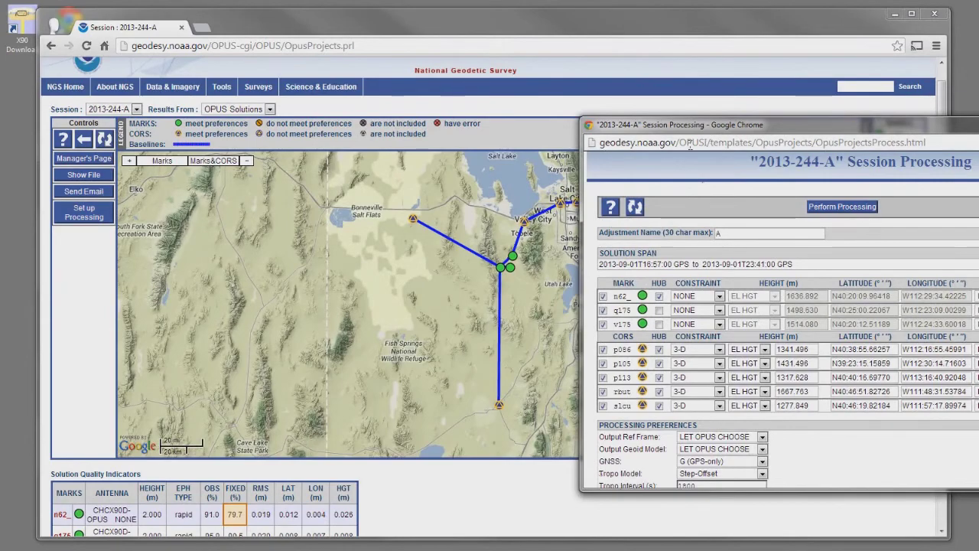
{"action": "left_click_drag", "start_coordinate": [728, 129], "coordinate": [168, 18]}
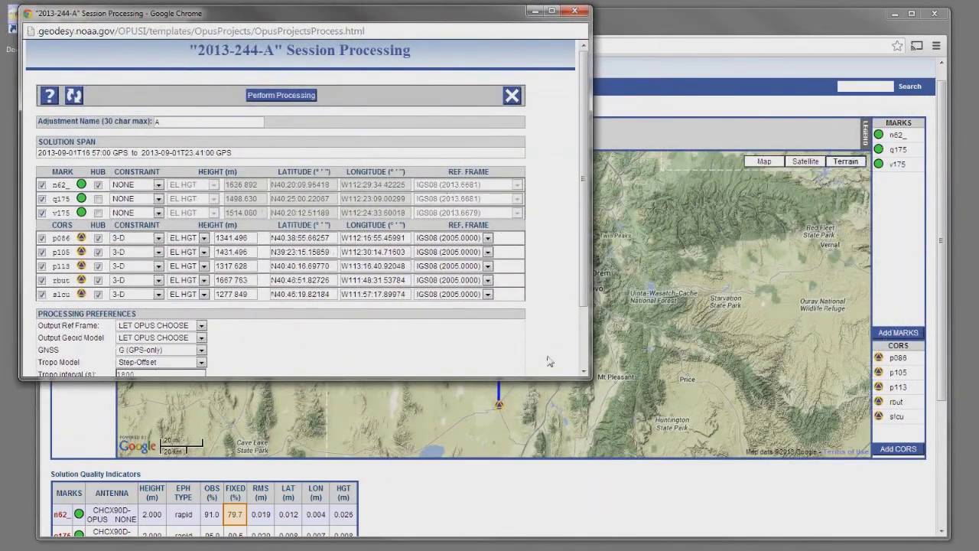
{"action": "scroll", "coordinate": [549, 360], "scroll_direction": "down", "scroll_amount": 2}
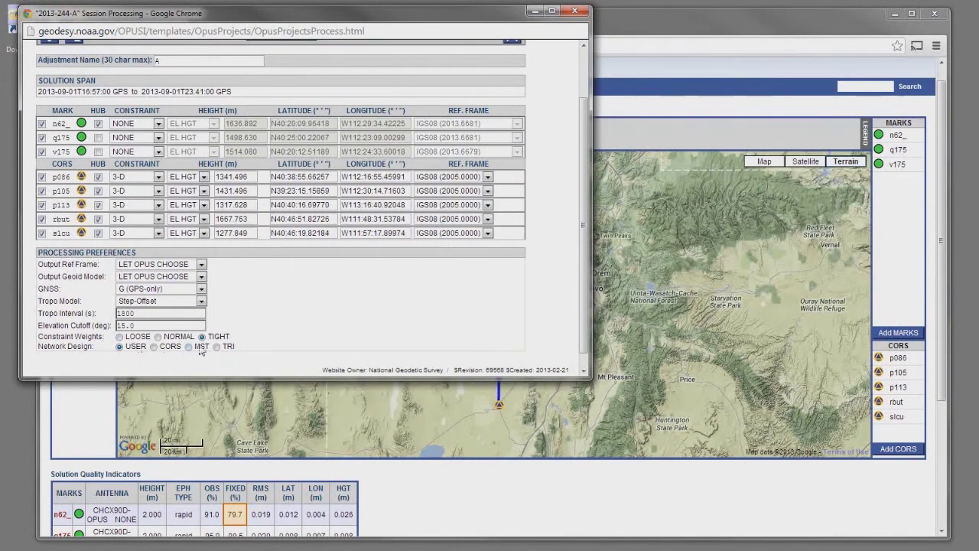
{"action": "scroll", "coordinate": [306, 298], "scroll_direction": "up", "scroll_amount": 2}
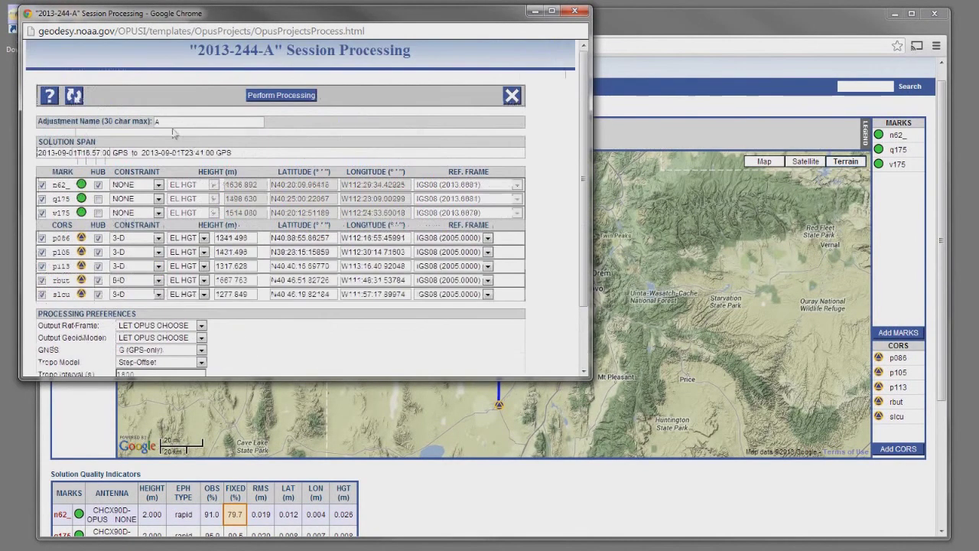
{"action": "left_click", "coordinate": [289, 98]}
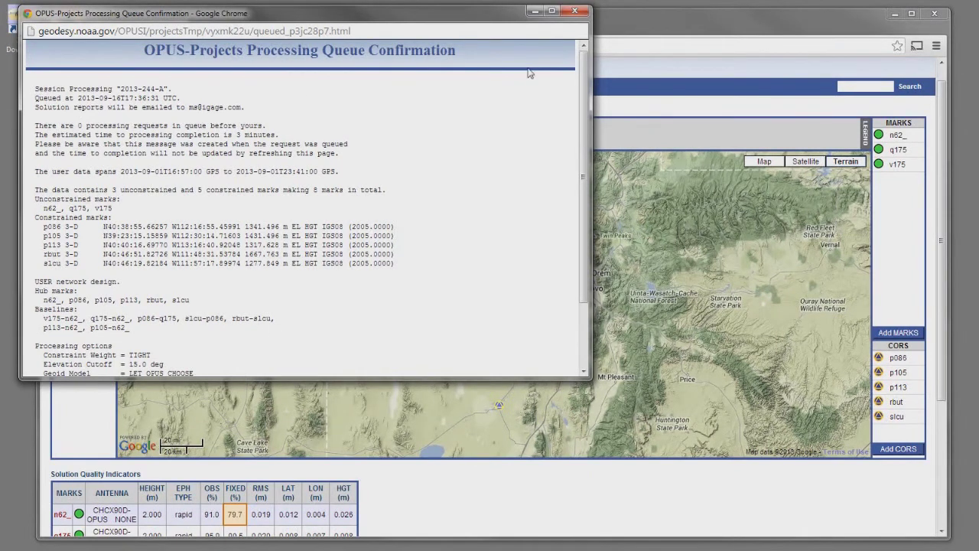
{"action": "left_click", "coordinate": [574, 12]}
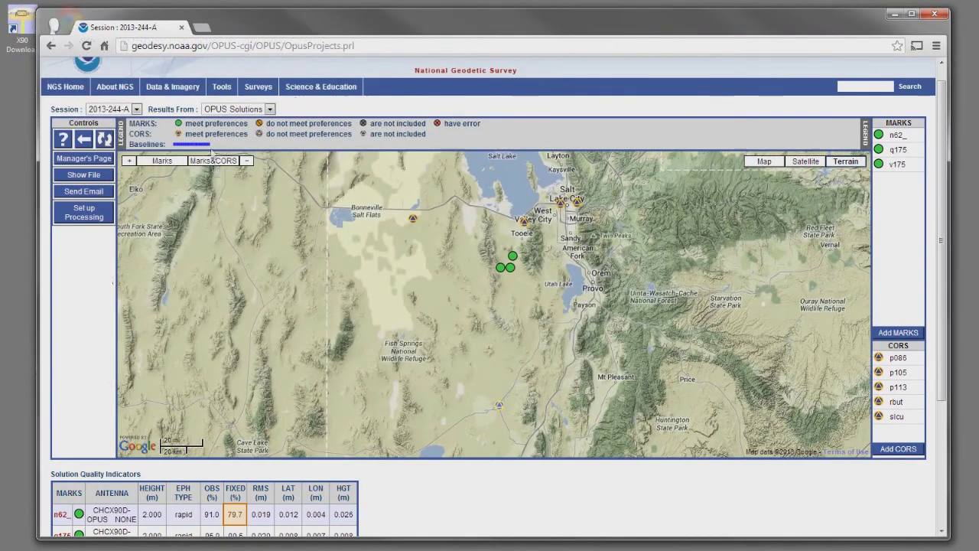
Switch to session 2013-244-B, tick n62_ as hub, and submit it for processing.
{"action": "left_click", "coordinate": [136, 109]}
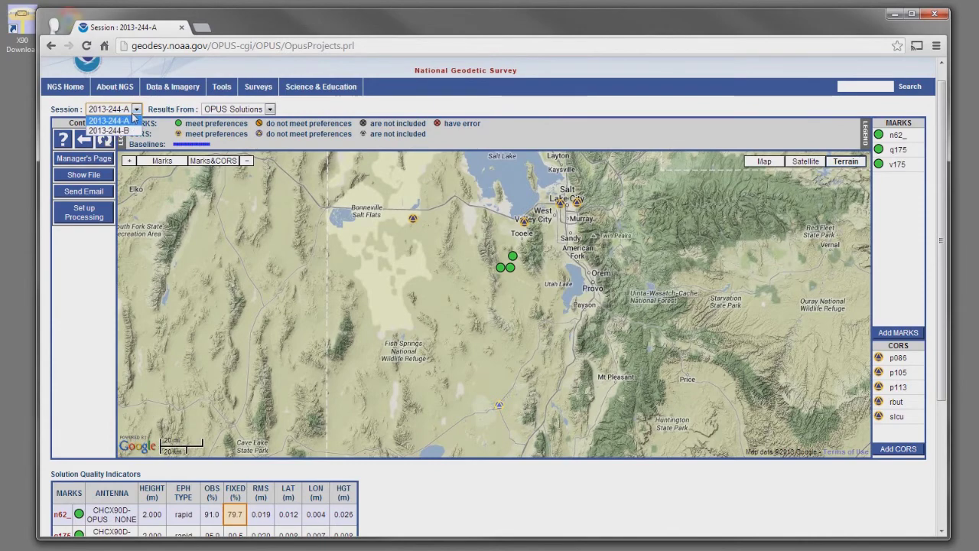
{"action": "left_click", "coordinate": [111, 130]}
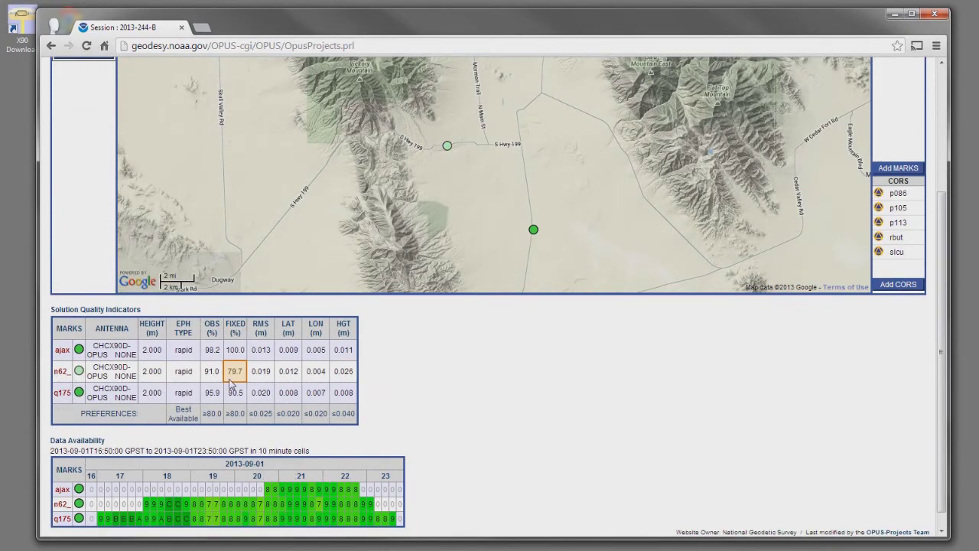
{"action": "scroll", "coordinate": [452, 371], "scroll_direction": "up", "scroll_amount": 3}
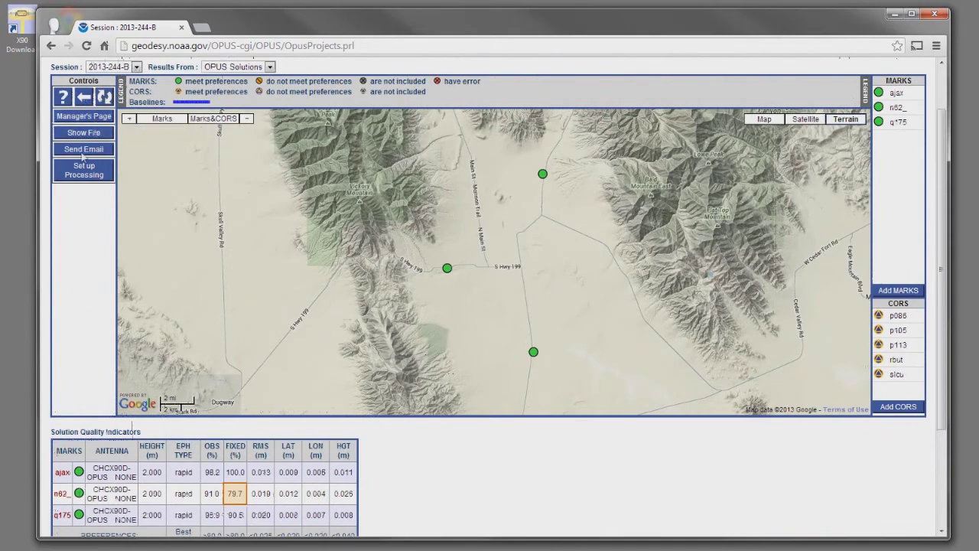
{"action": "left_click", "coordinate": [83, 170]}
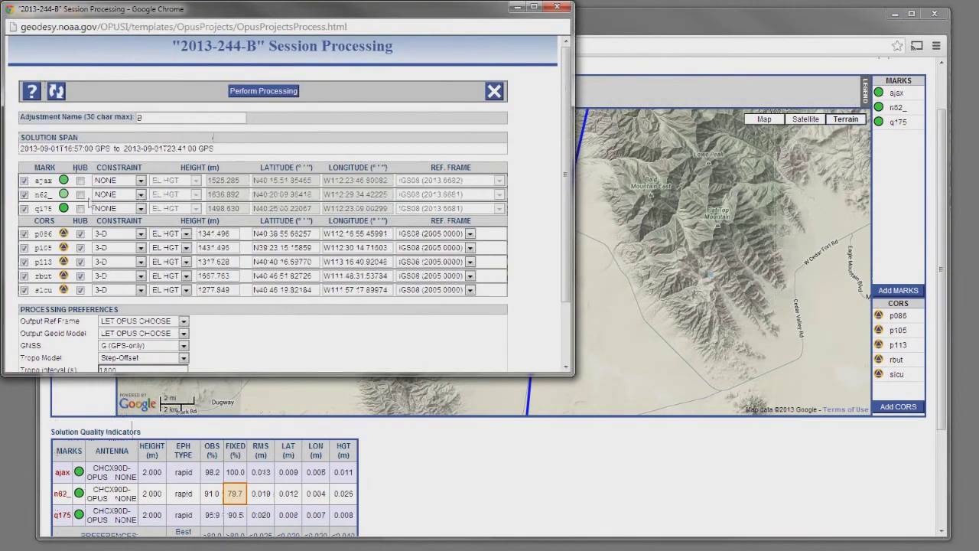
{"action": "left_click", "coordinate": [81, 195]}
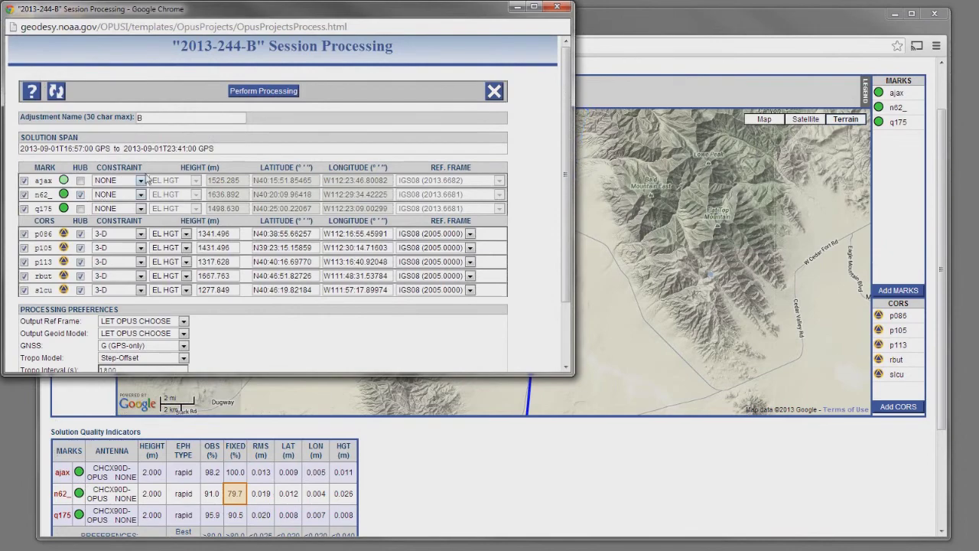
{"action": "left_click", "coordinate": [263, 92]}
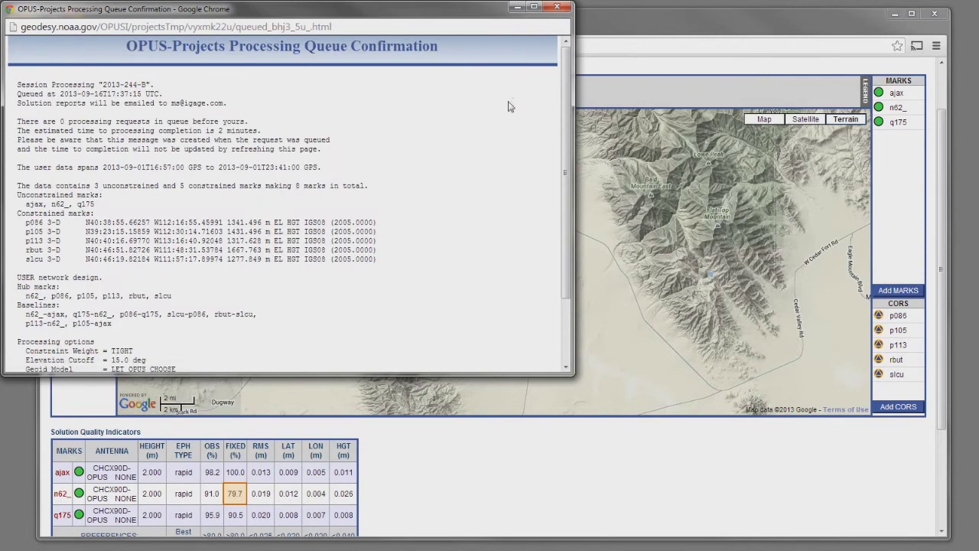
{"action": "left_click", "coordinate": [564, 6]}
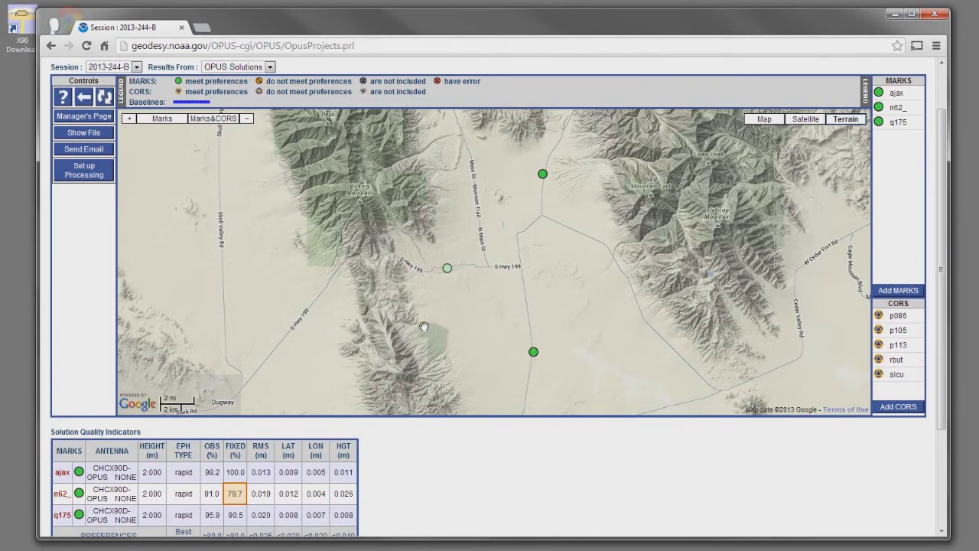
Preview the 2013-244-A.txt attachment down to n62_'s unconstrained coordinates, then close the e-mail.
{"action": "left_click", "coordinate": [223, 121]}
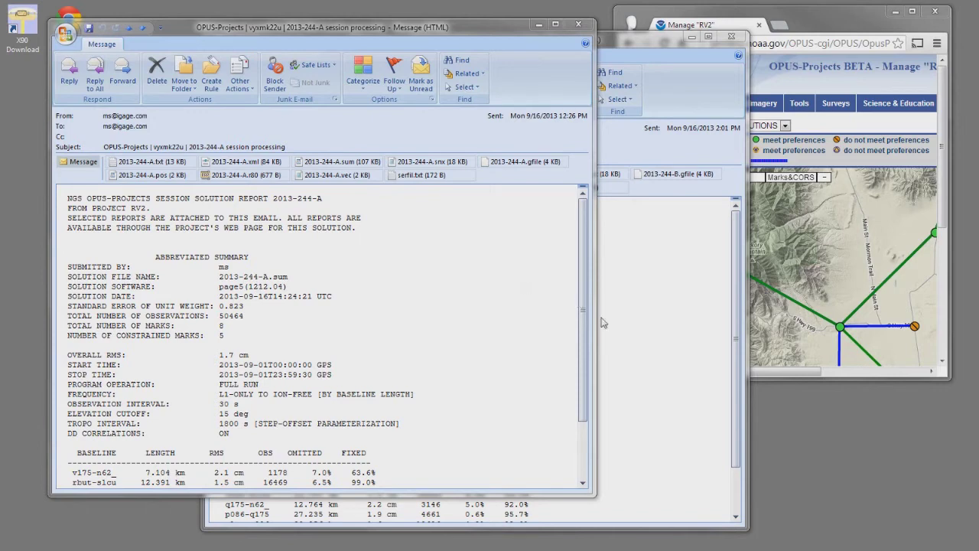
{"action": "scroll", "coordinate": [601, 323], "scroll_direction": "down", "scroll_amount": 3}
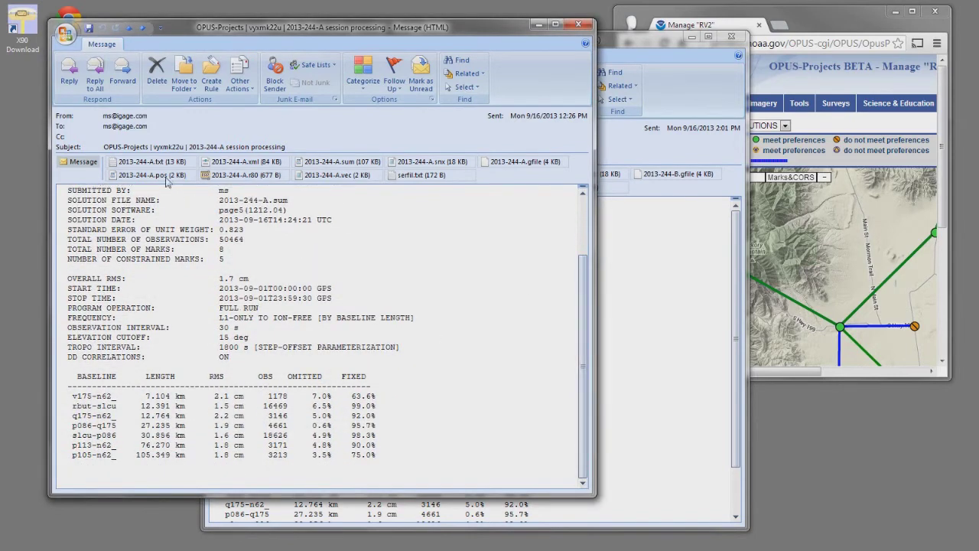
{"action": "left_click", "coordinate": [162, 162]}
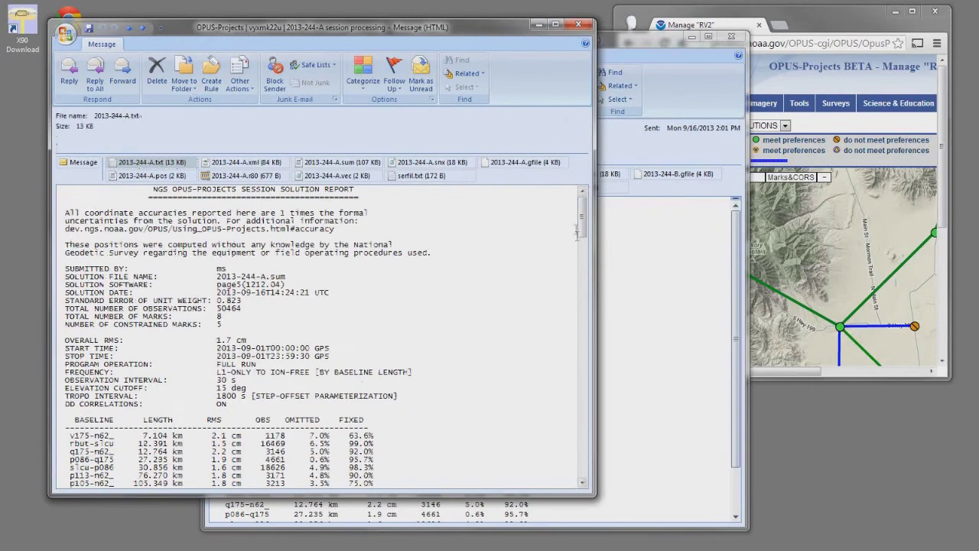
{"action": "left_click_drag", "start_coordinate": [583, 227], "coordinate": [586, 261]}
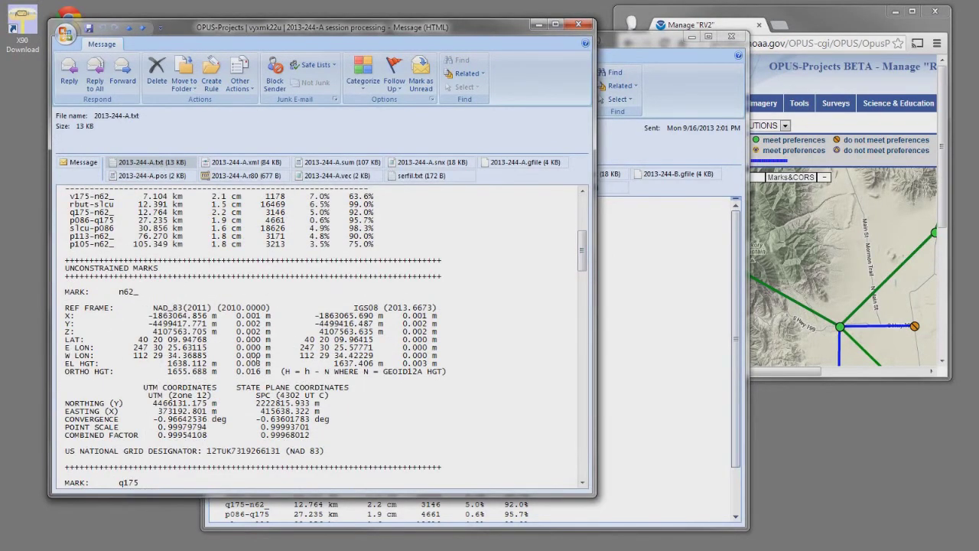
{"action": "scroll", "coordinate": [237, 322], "scroll_direction": "down", "scroll_amount": 1}
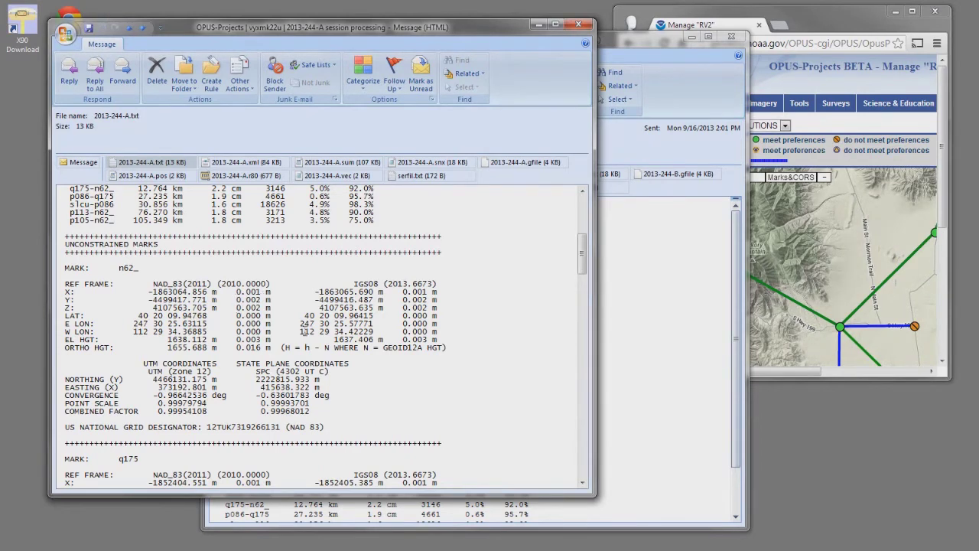
{"action": "scroll", "coordinate": [503, 361], "scroll_direction": "down", "scroll_amount": 2}
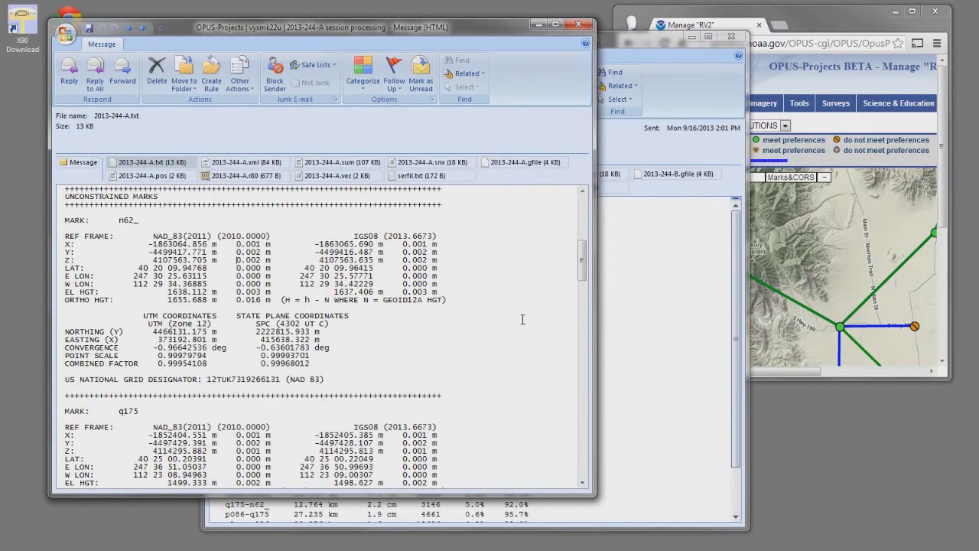
{"action": "left_click", "coordinate": [577, 26]}
Maximize the browser and review the 2013-244-A Solution Quality Indicators, noting v175's 63.6% fixed.
{"action": "left_click", "coordinate": [731, 36]}
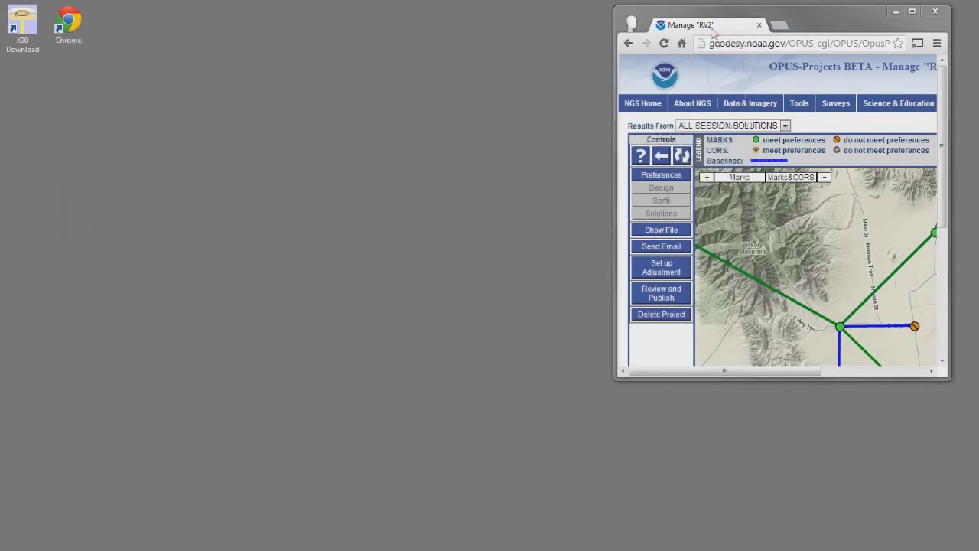
{"action": "double_click", "coordinate": [702, 17]}
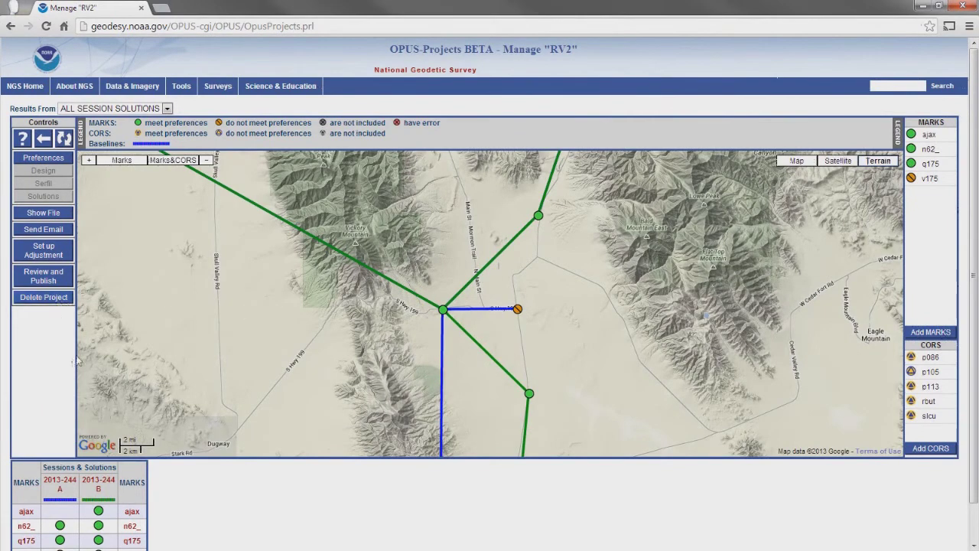
{"action": "left_click", "coordinate": [61, 481]}
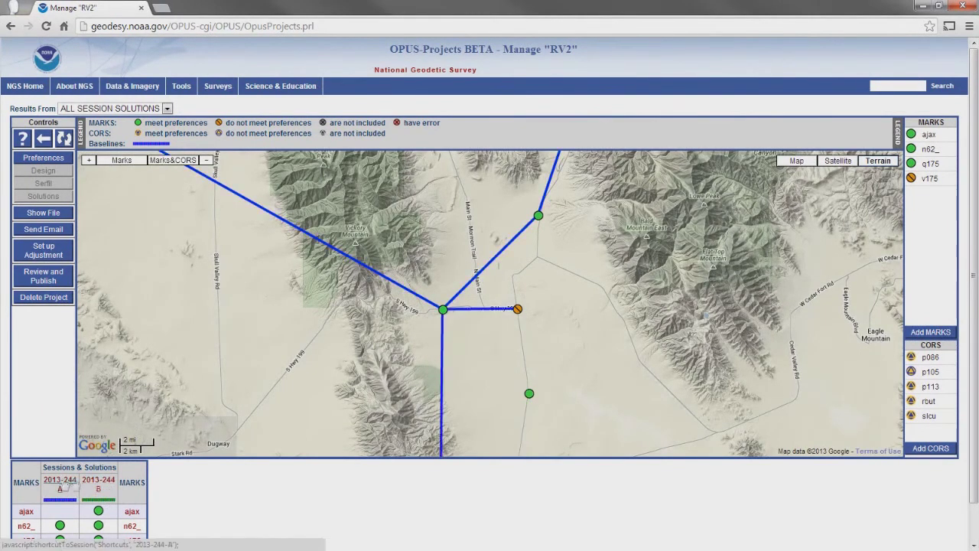
{"action": "left_click", "coordinate": [61, 481]}
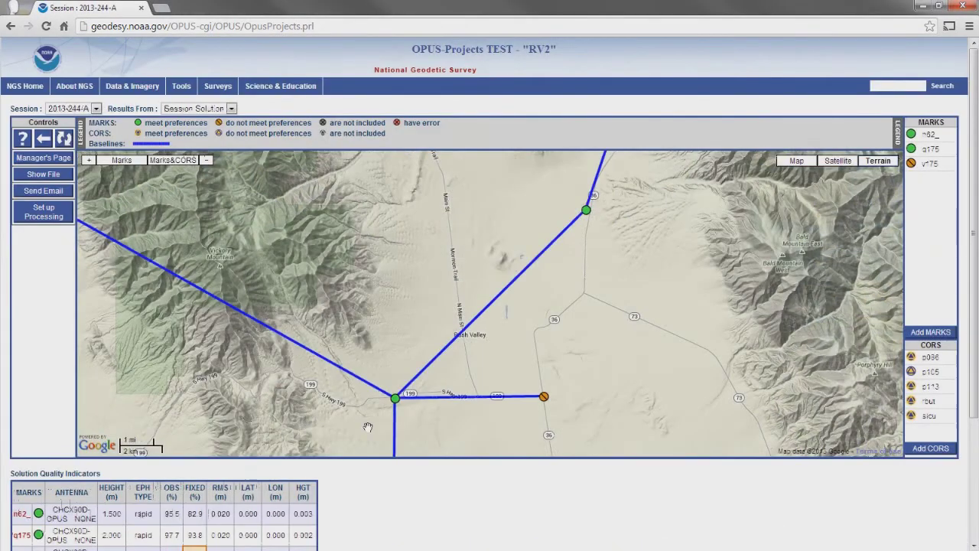
{"action": "scroll", "coordinate": [366, 434], "scroll_direction": "down", "scroll_amount": 1}
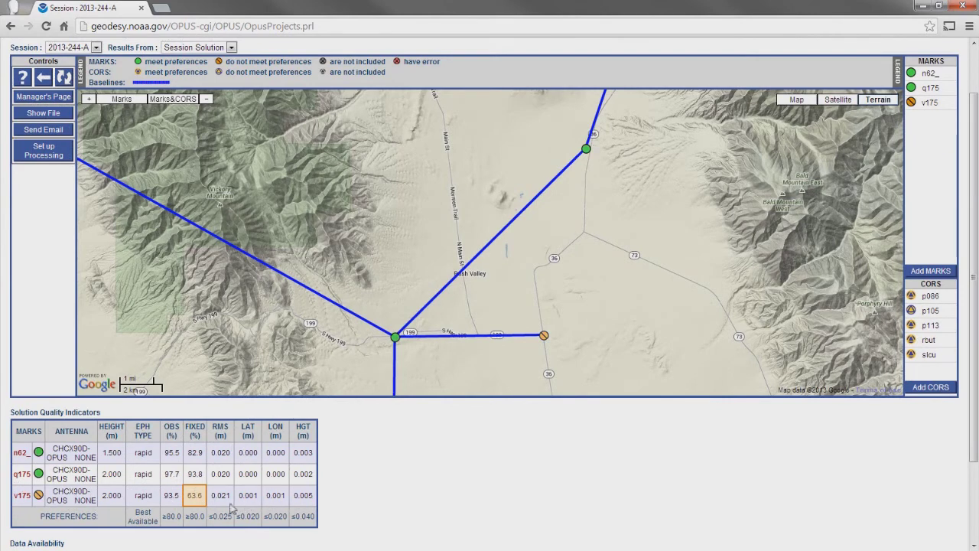
{"action": "scroll", "coordinate": [201, 507], "scroll_direction": "up", "scroll_amount": 1}
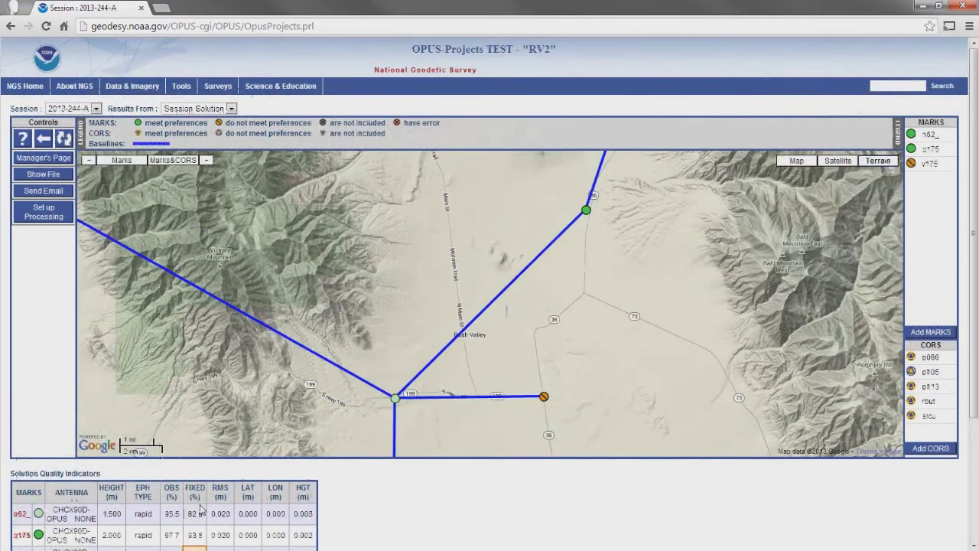
{"action": "scroll", "coordinate": [201, 507], "scroll_direction": "down", "scroll_amount": 1}
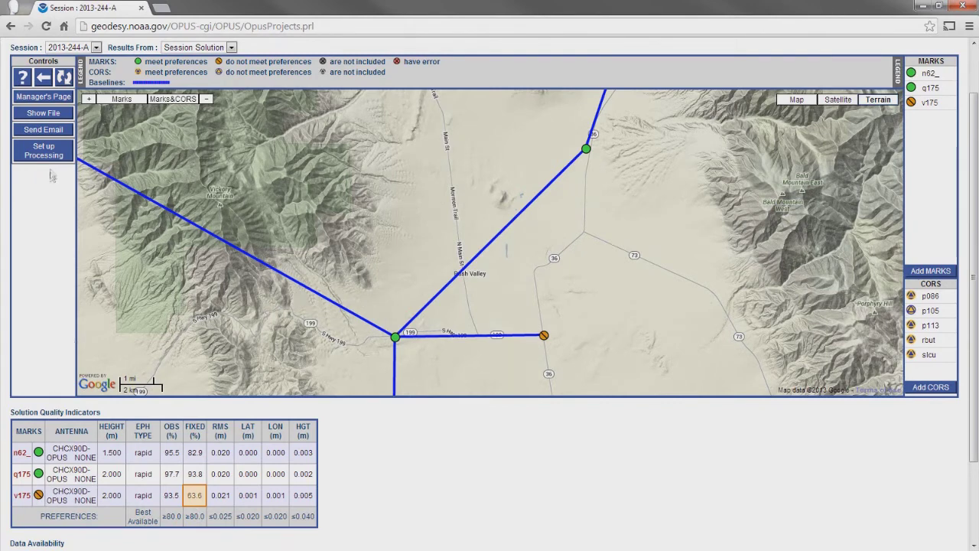
{"action": "left_click", "coordinate": [46, 97]}
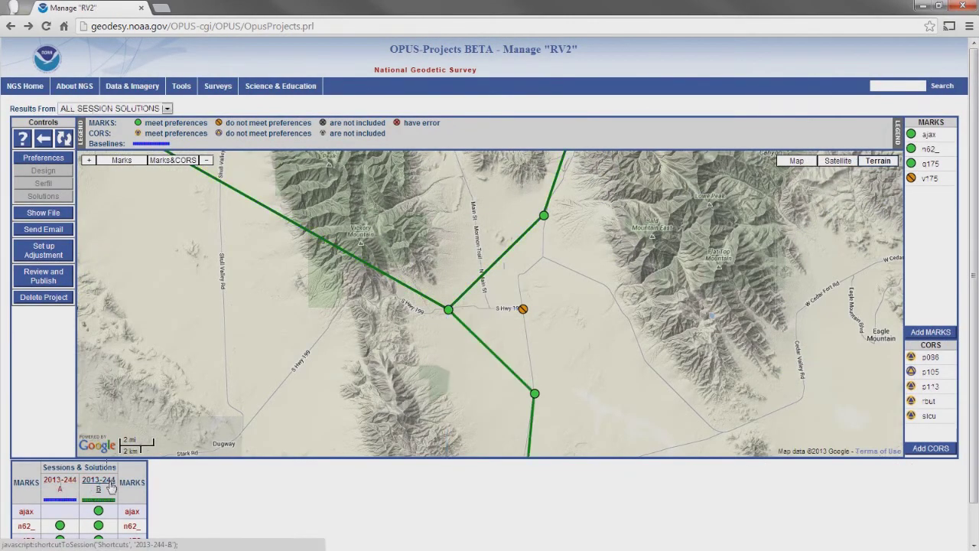
Include solutions 2013-244-A and 2013-244-B, name the adjustment final-Horz, and submit it.
{"action": "left_click", "coordinate": [44, 253]}
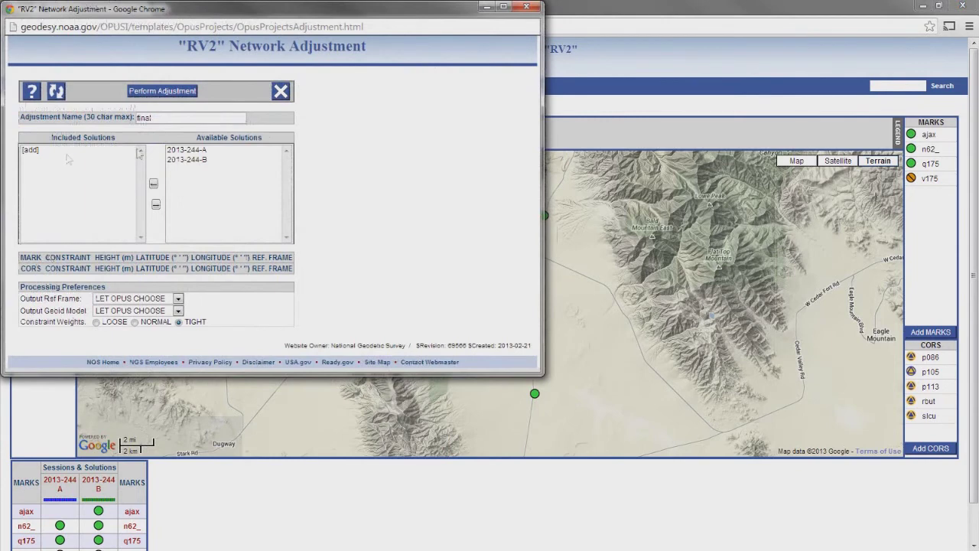
{"action": "left_click_drag", "start_coordinate": [203, 169], "coordinate": [195, 148]}
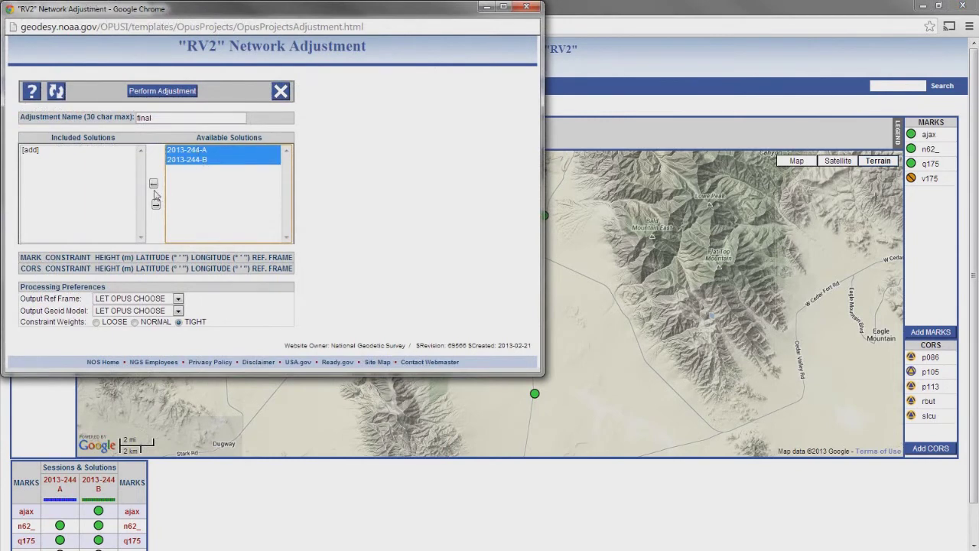
{"action": "left_click", "coordinate": [154, 185]}
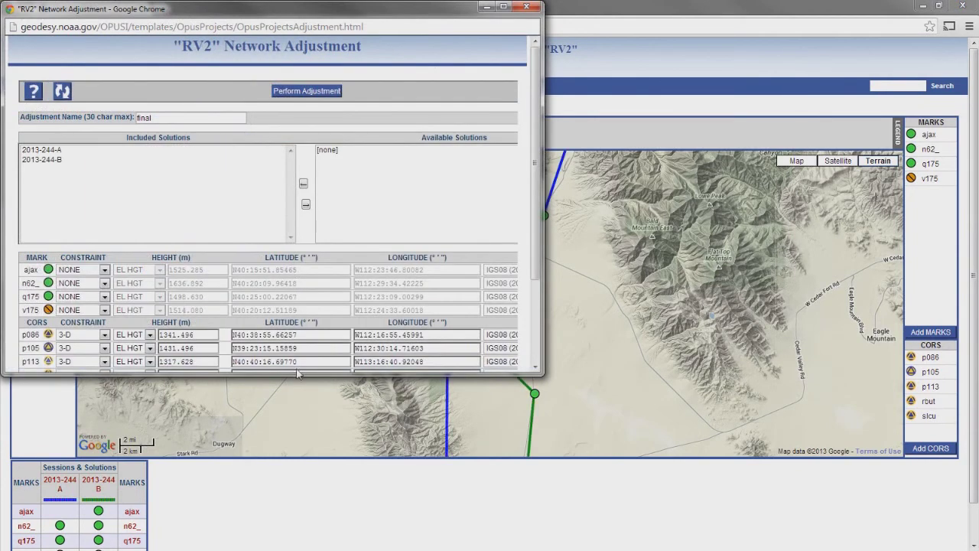
{"action": "left_click", "coordinate": [185, 118]}
{"action": "type", "text": "final-"}
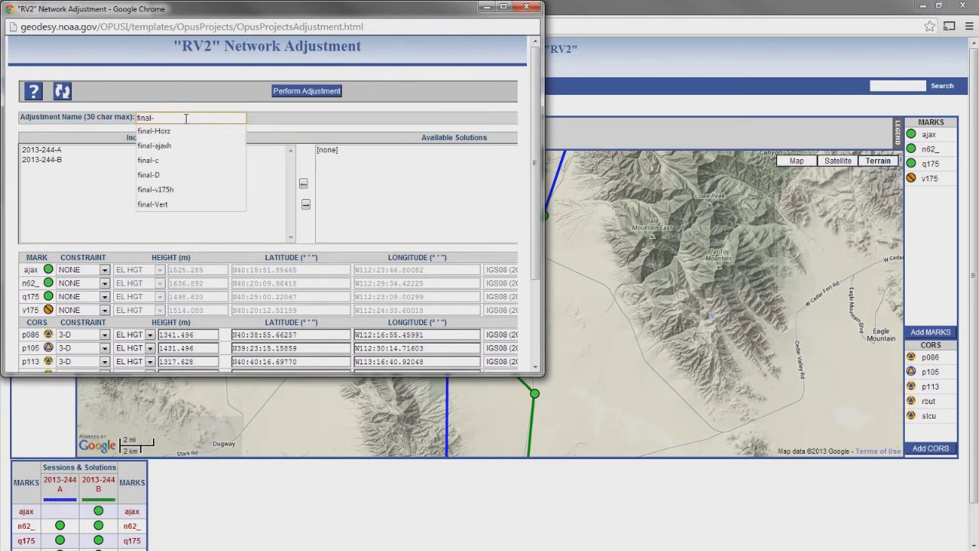
{"action": "type", "text": "Horz"}
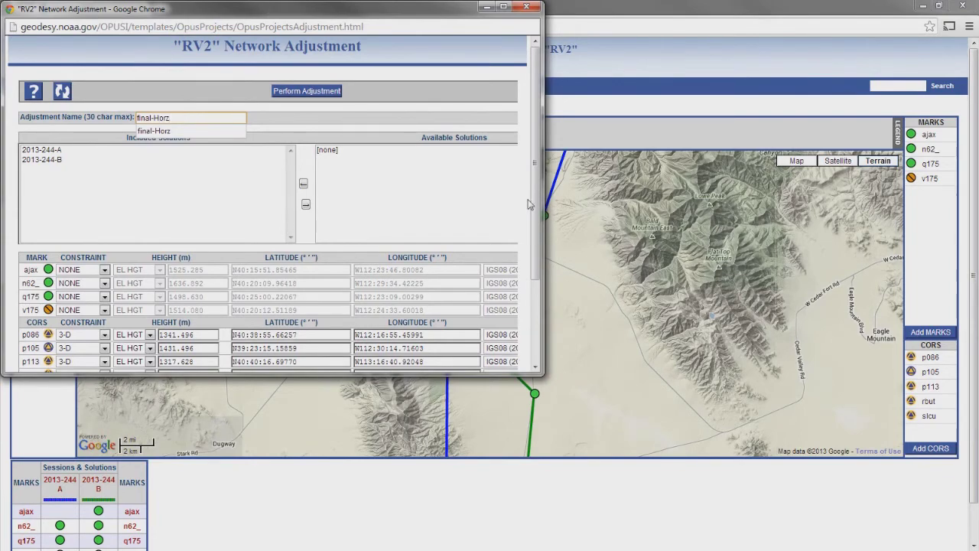
{"action": "scroll", "coordinate": [533, 203], "scroll_direction": "down", "scroll_amount": 3}
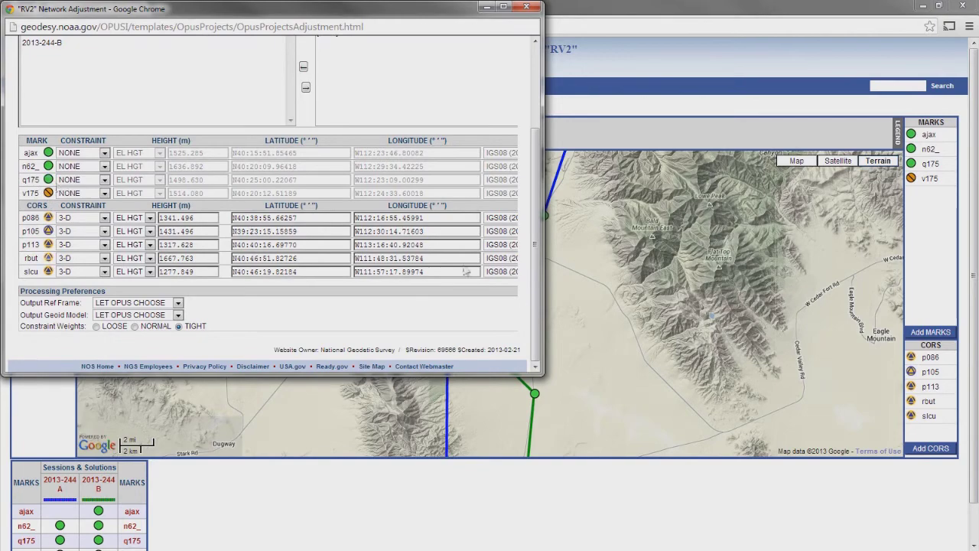
{"action": "scroll", "coordinate": [536, 273], "scroll_direction": "up", "scroll_amount": 3}
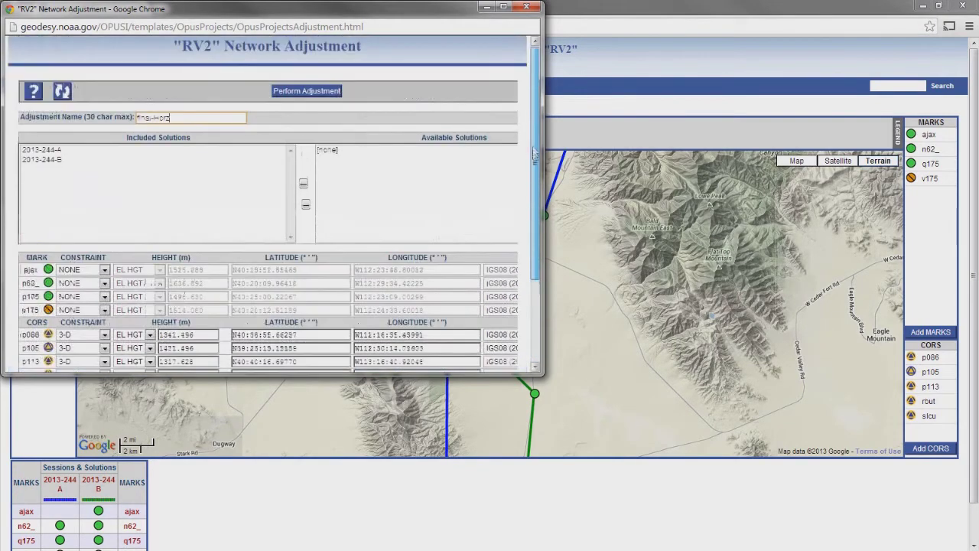
{"action": "left_click", "coordinate": [304, 91]}
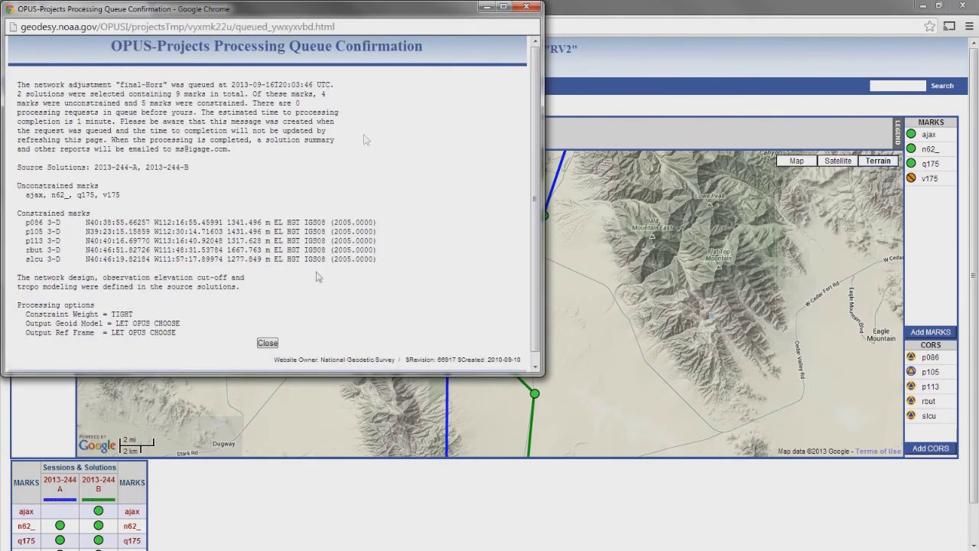
{"action": "left_click", "coordinate": [268, 344]}
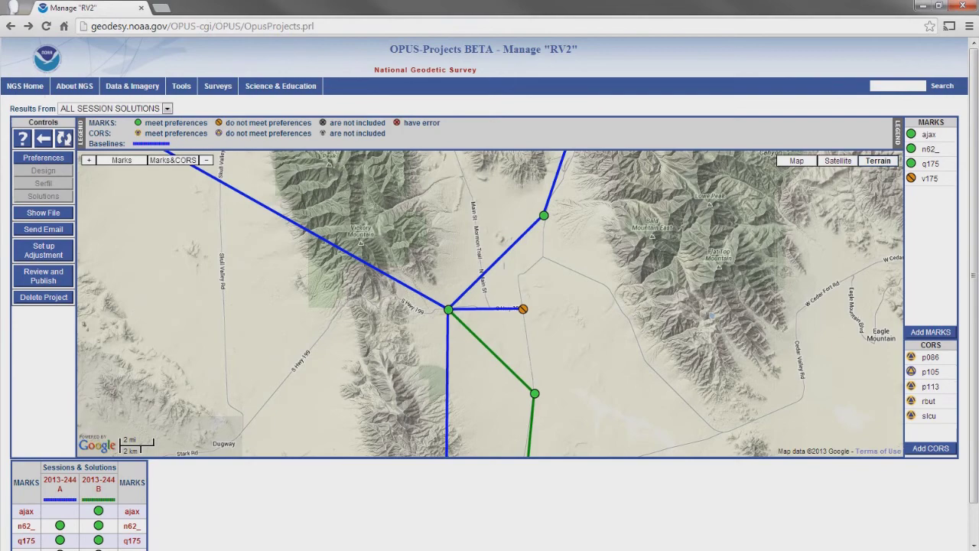
Add solutions 2013-244-A and 2013-244-B to the new adjustment's Included list.
{"action": "left_click", "coordinate": [60, 261]}
{"action": "left_click_drag", "start_coordinate": [157, 371], "coordinate": [157, 508]}
{"action": "left_click", "coordinate": [186, 146]}
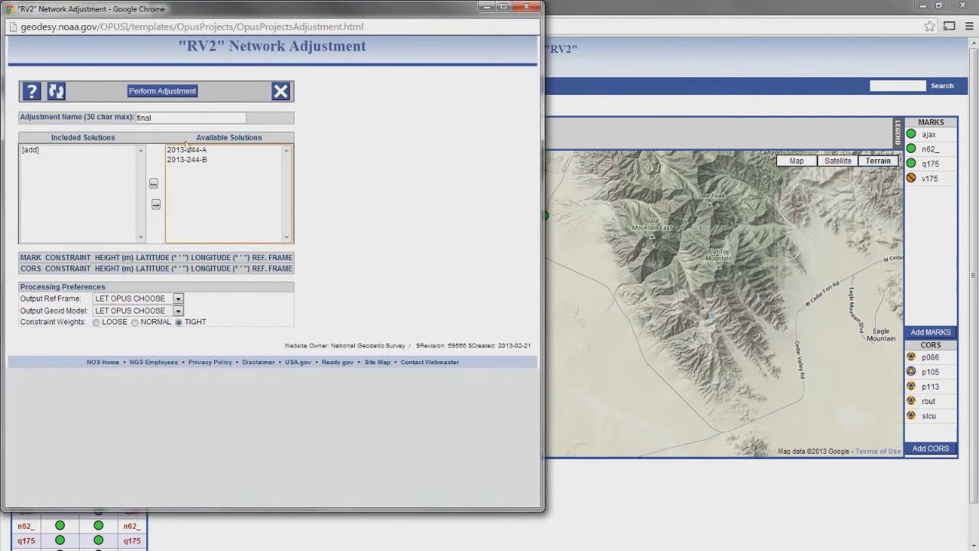
{"action": "left_click_drag", "start_coordinate": [190, 160], "coordinate": [187, 153]}
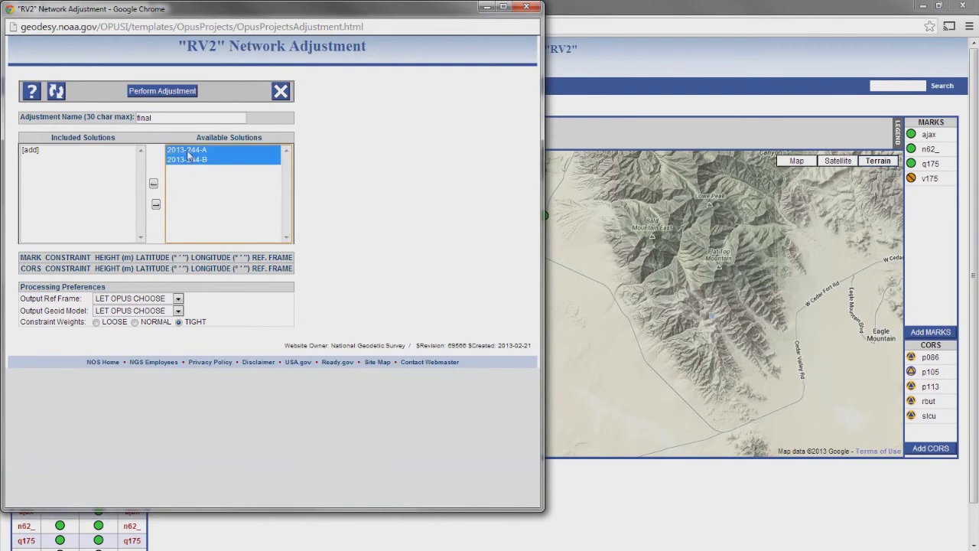
{"action": "left_click", "coordinate": [153, 184]}
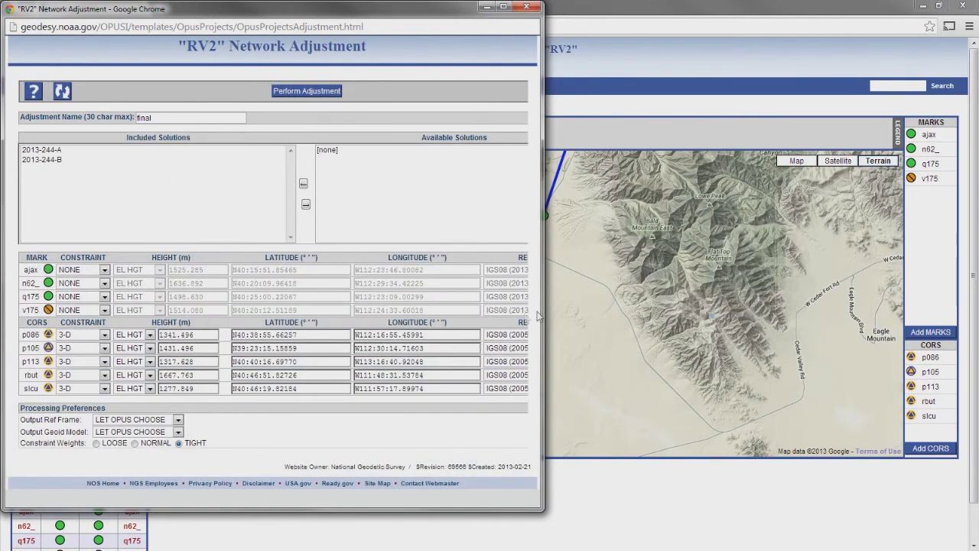
{"action": "left_click_drag", "start_coordinate": [543, 310], "coordinate": [673, 311]}
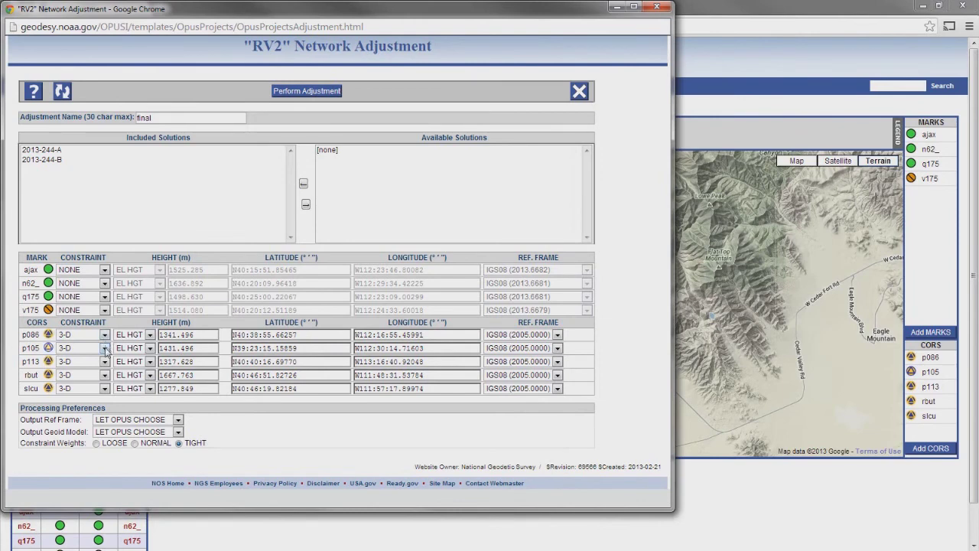
Constrain p086 horizontally only and set p105, p113, rbut and slcu to NONE.
{"action": "left_click", "coordinate": [104, 348]}
{"action": "left_click", "coordinate": [105, 337]}
{"action": "left_click", "coordinate": [105, 334]}
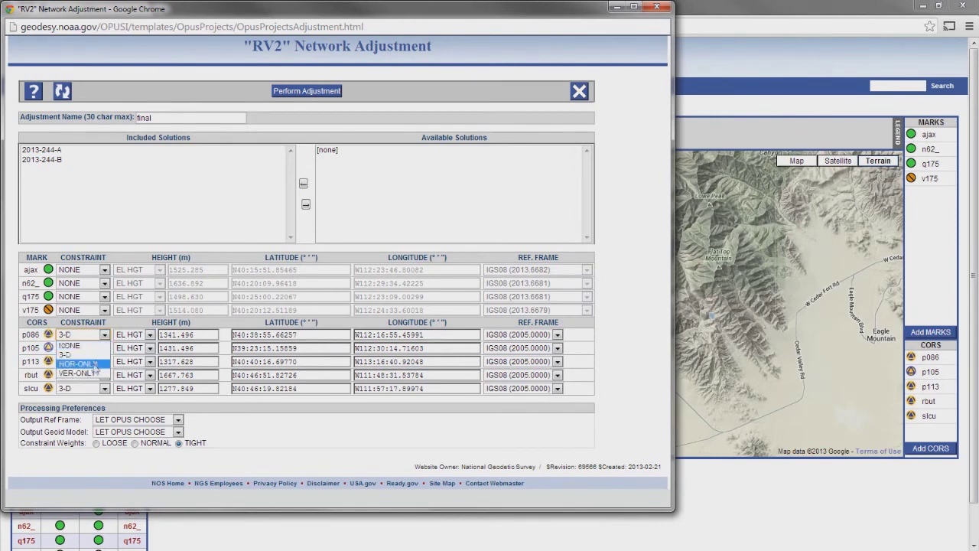
{"action": "left_click", "coordinate": [94, 364]}
{"action": "left_click", "coordinate": [104, 348]}
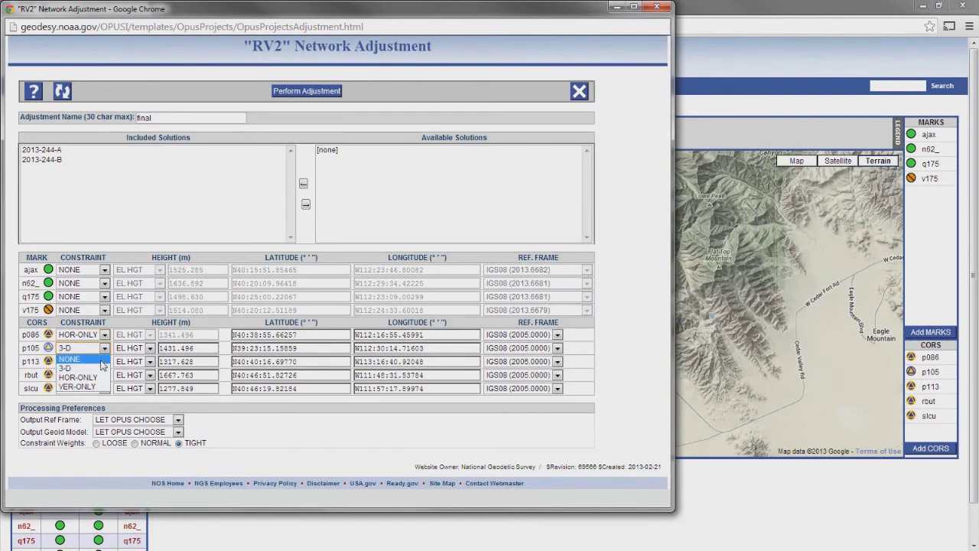
{"action": "left_click", "coordinate": [104, 360]}
{"action": "left_click", "coordinate": [104, 361]}
{"action": "left_click", "coordinate": [84, 374]}
{"action": "left_click", "coordinate": [104, 375]}
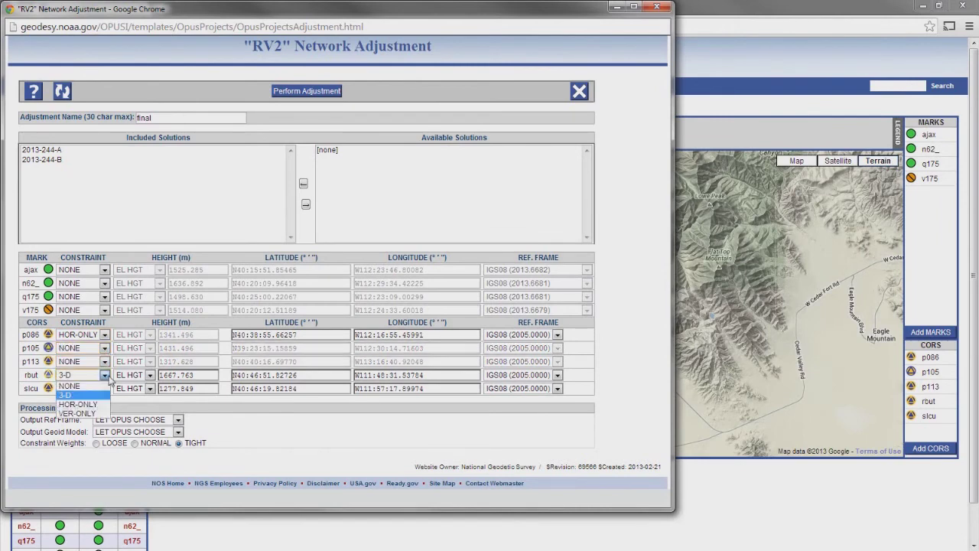
{"action": "left_click", "coordinate": [96, 386]}
{"action": "left_click", "coordinate": [104, 388]}
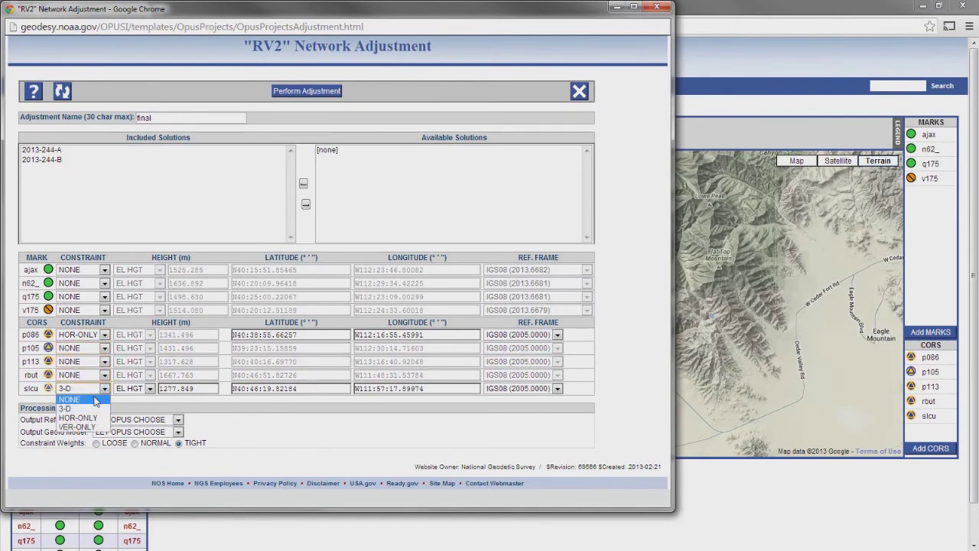
{"action": "left_click", "coordinate": [95, 398]}
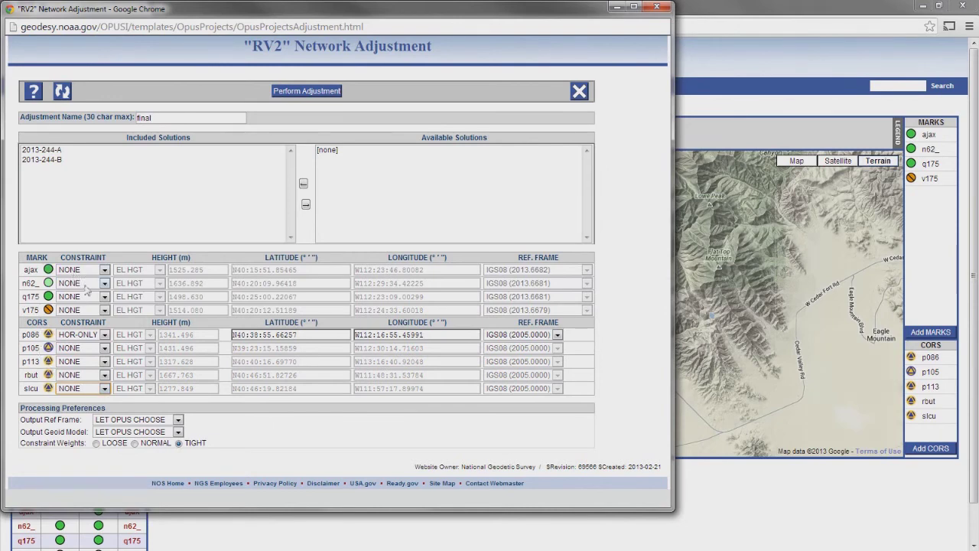
Hold q175 vertically at 1516.824 m NAD_83(2011) GEOID12A, then submit the adjustment.
{"action": "left_click", "coordinate": [104, 297]}
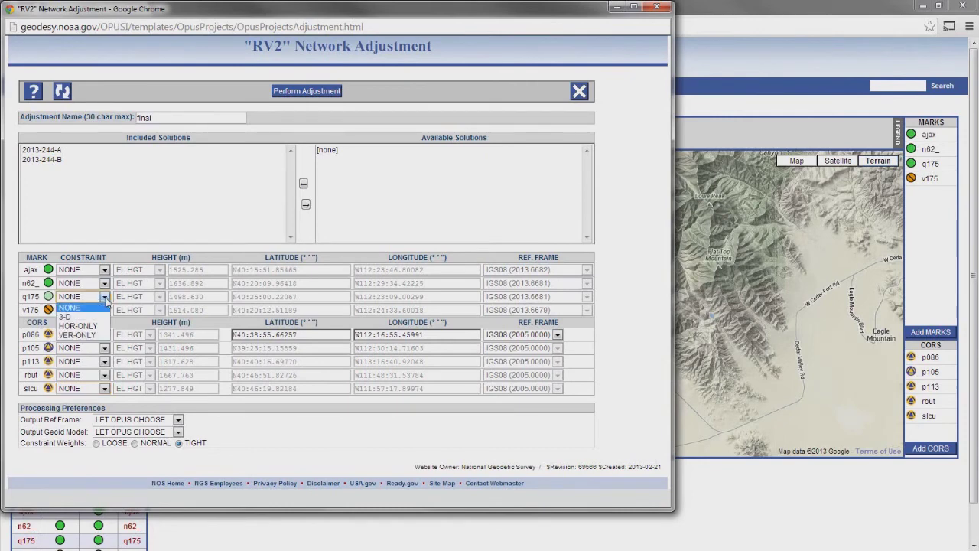
{"action": "left_click", "coordinate": [96, 340]}
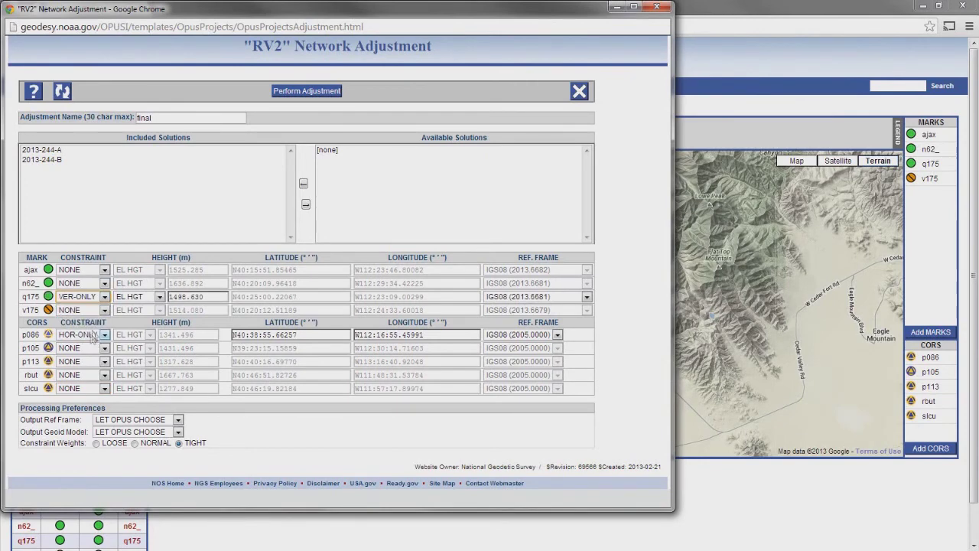
{"action": "left_click", "coordinate": [586, 297]}
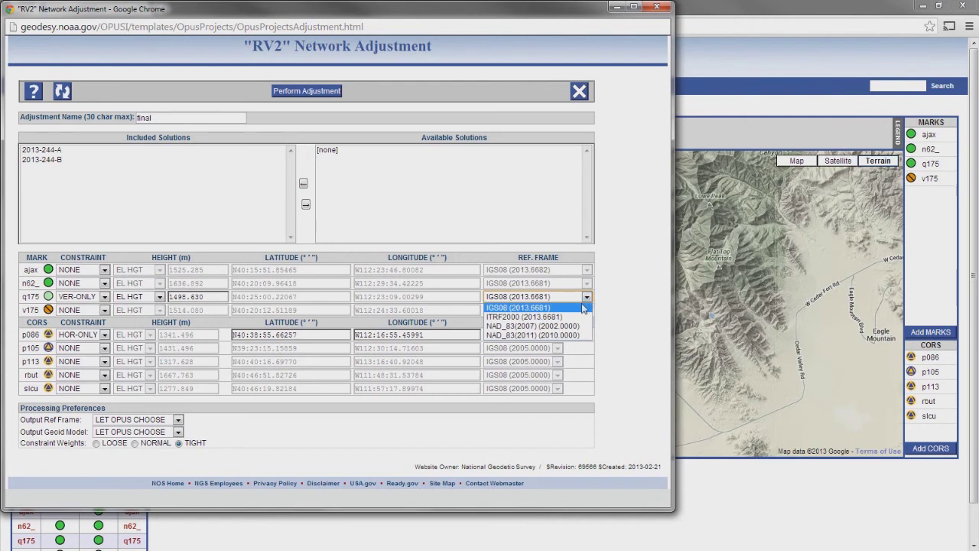
{"action": "left_click", "coordinate": [556, 338]}
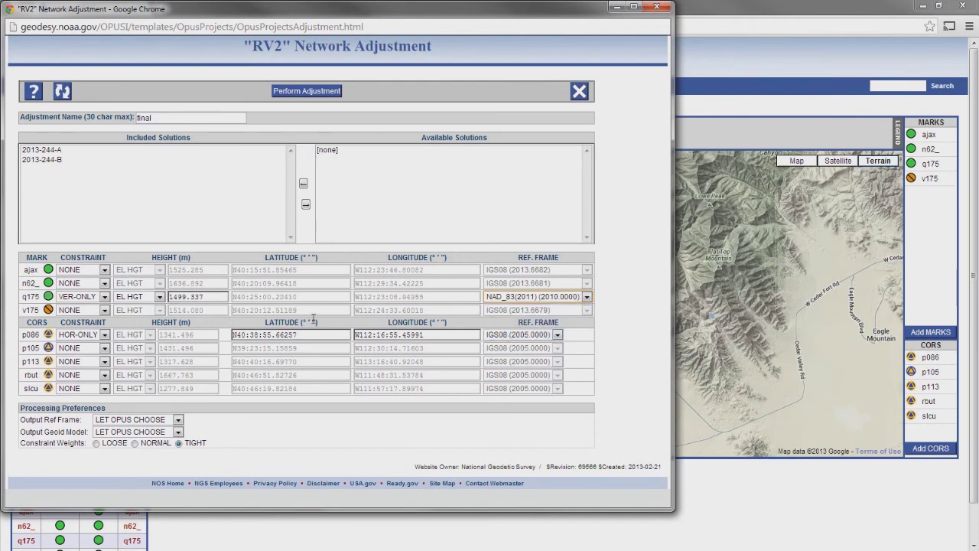
{"action": "left_click", "coordinate": [159, 297]}
{"action": "left_click", "coordinate": [157, 317]}
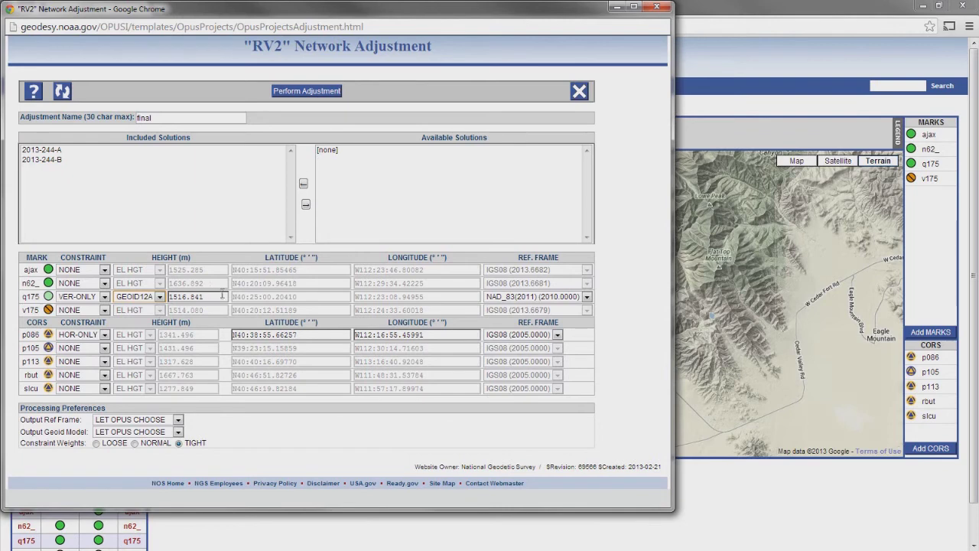
{"action": "left_click", "coordinate": [223, 296]}
{"action": "key", "text": "BackSpace"}
{"action": "key", "text": "BackSpace"}
{"action": "type", "text": "2"}
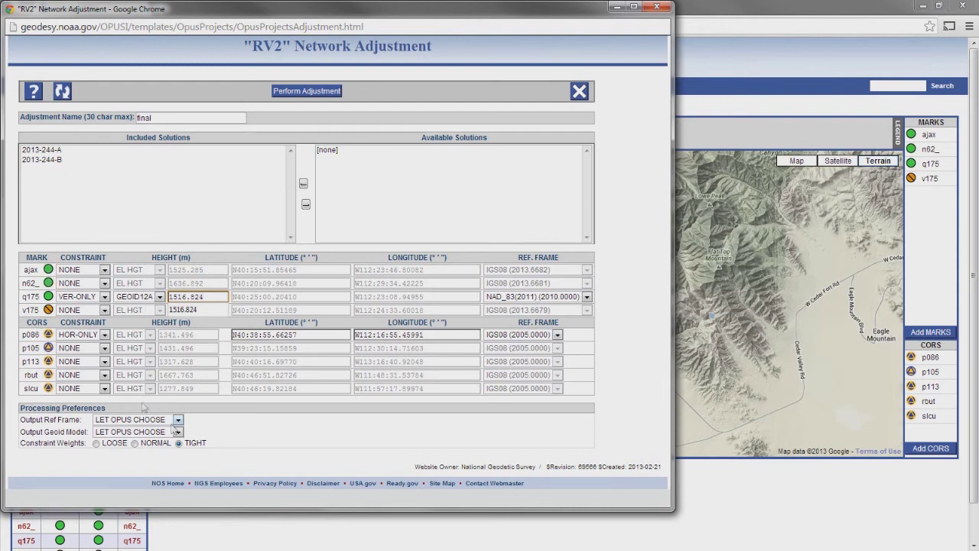
{"action": "left_click", "coordinate": [313, 95]}
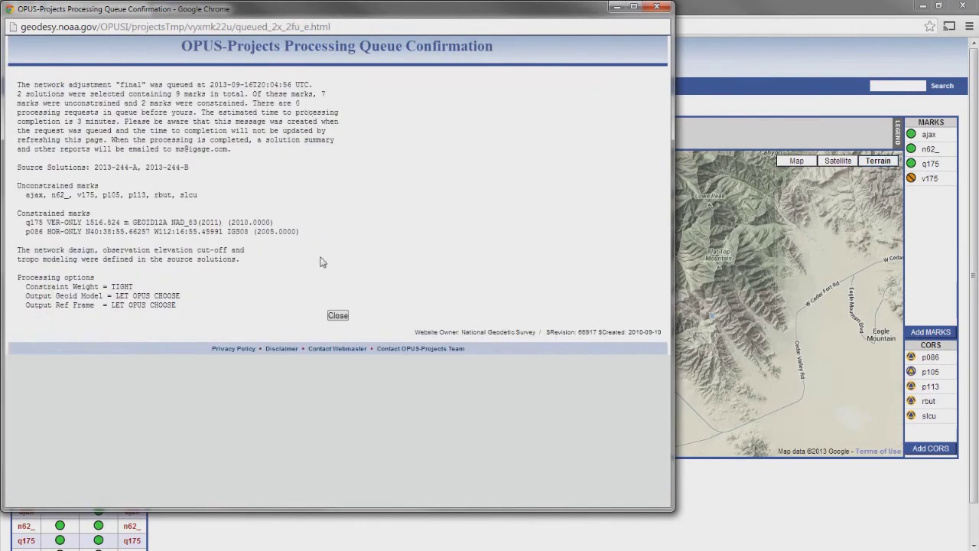
{"action": "left_click", "coordinate": [338, 315]}
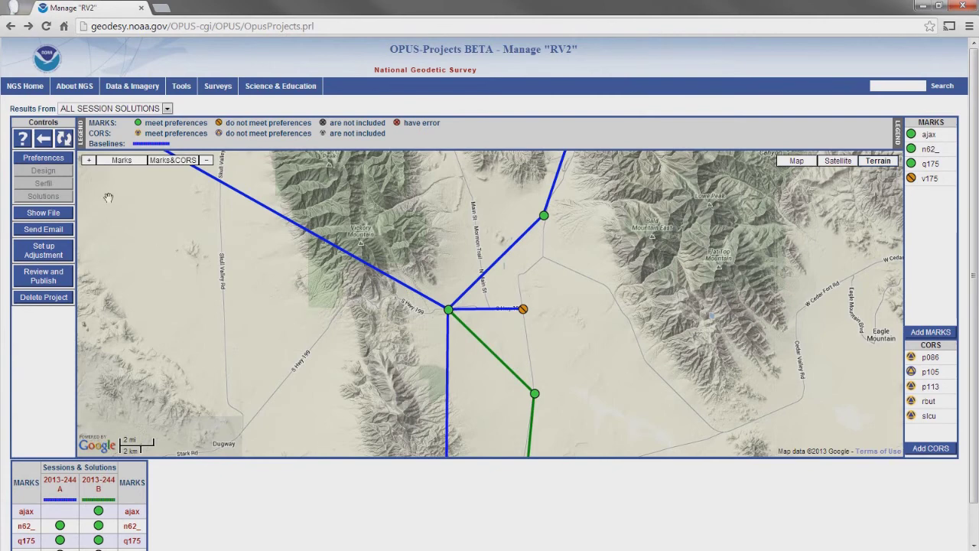
Reload the results and scroll through the network-final-Horz summary report before closing it.
{"action": "left_click", "coordinate": [67, 143]}
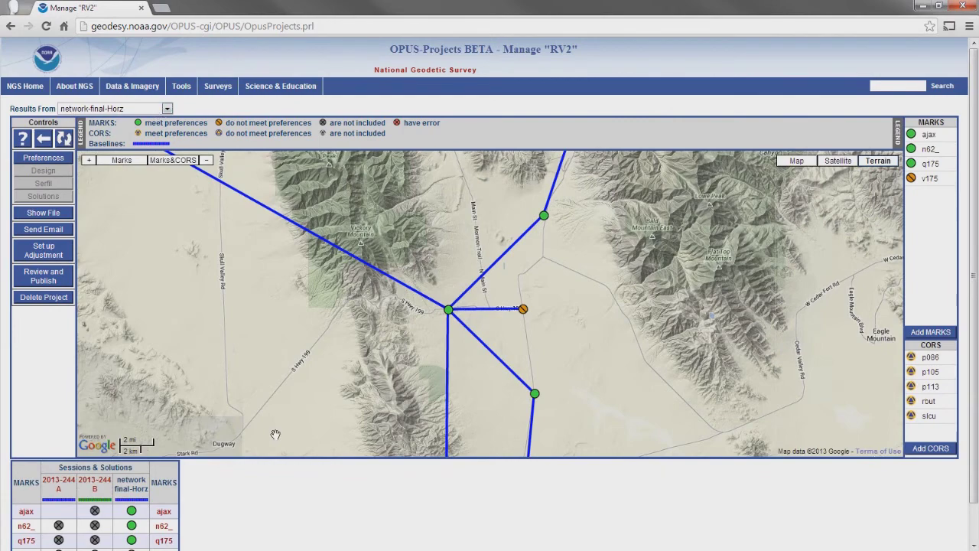
{"action": "left_click", "coordinate": [67, 213]}
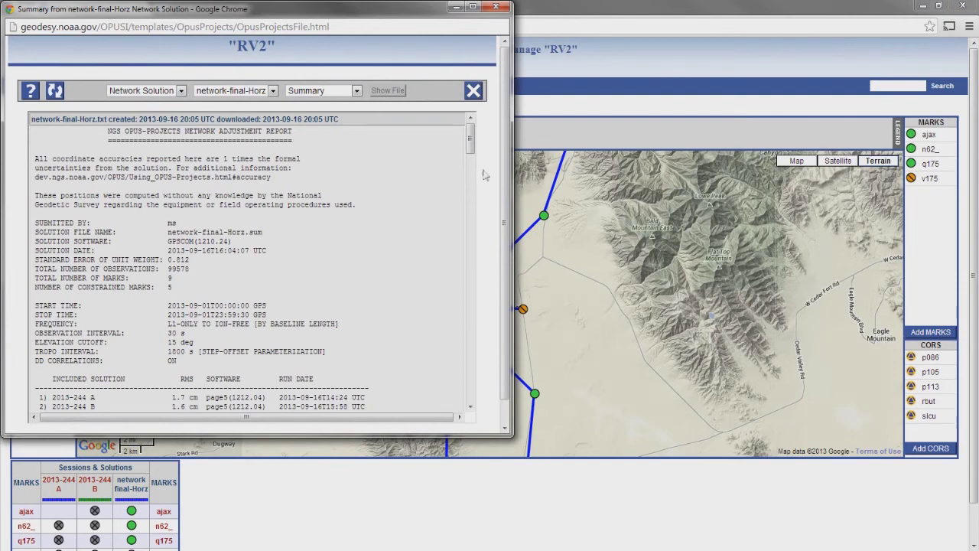
{"action": "left_click_drag", "start_coordinate": [471, 141], "coordinate": [474, 195]}
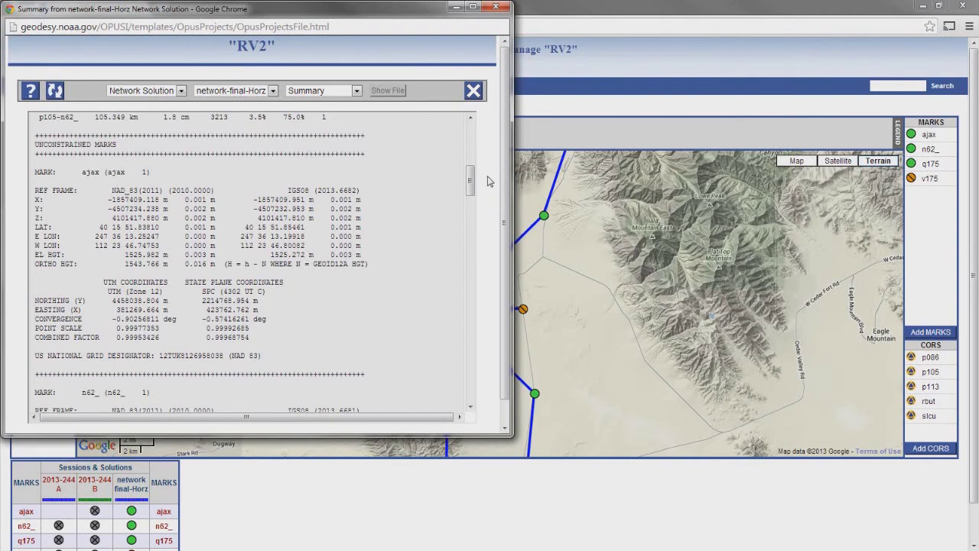
{"action": "left_click", "coordinate": [474, 90]}
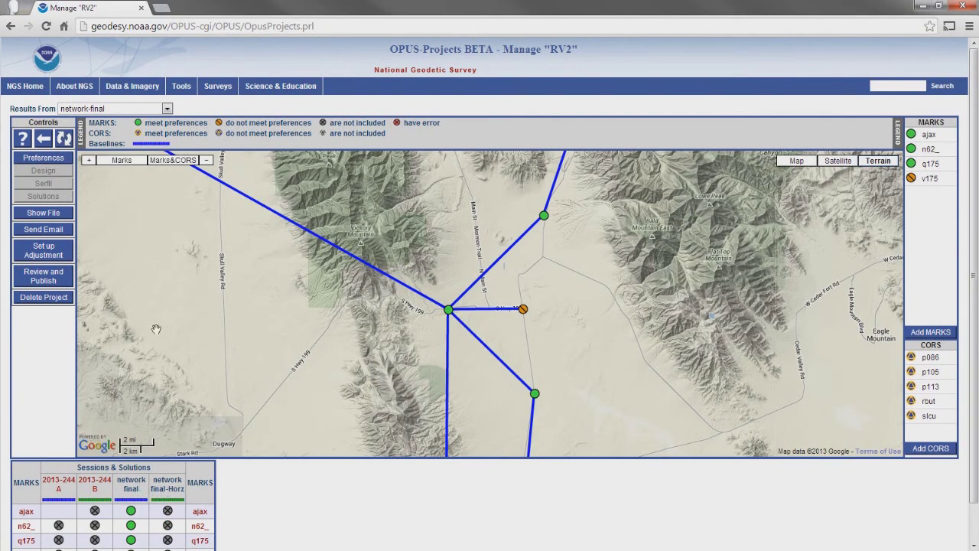
Show the network-final summary report enlarged and scroll to mark ajax's unconstrained coordinates.
{"action": "left_click", "coordinate": [159, 109]}
{"action": "scroll", "coordinate": [173, 108], "scroll_direction": "down", "scroll_amount": 1}
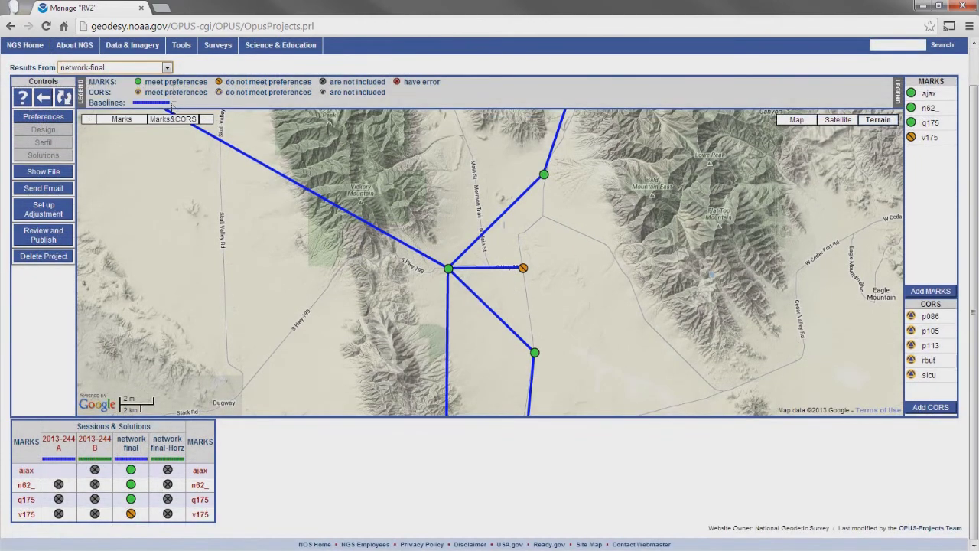
{"action": "left_click", "coordinate": [43, 171]}
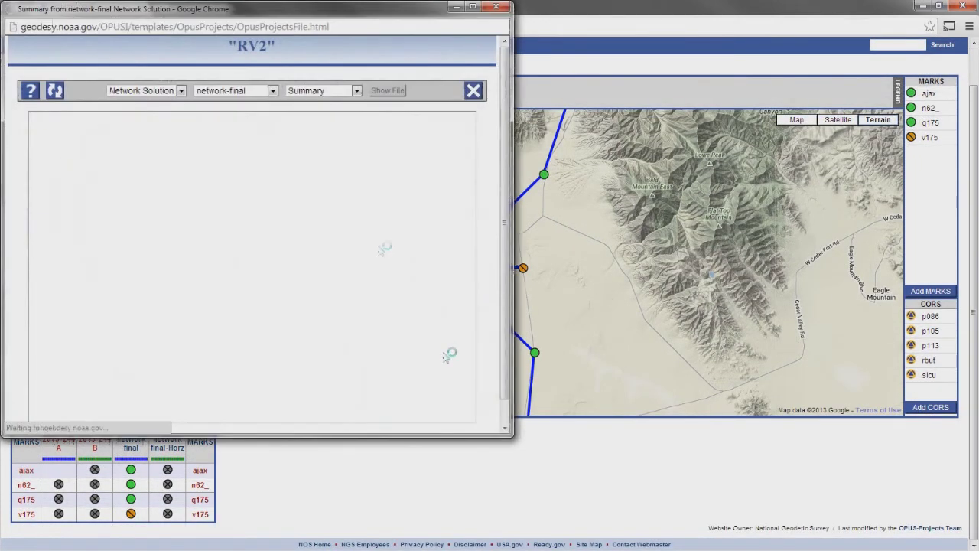
{"action": "left_click_drag", "start_coordinate": [512, 442], "coordinate": [583, 514]}
{"action": "left_click_drag", "start_coordinate": [539, 170], "coordinate": [540, 218]}
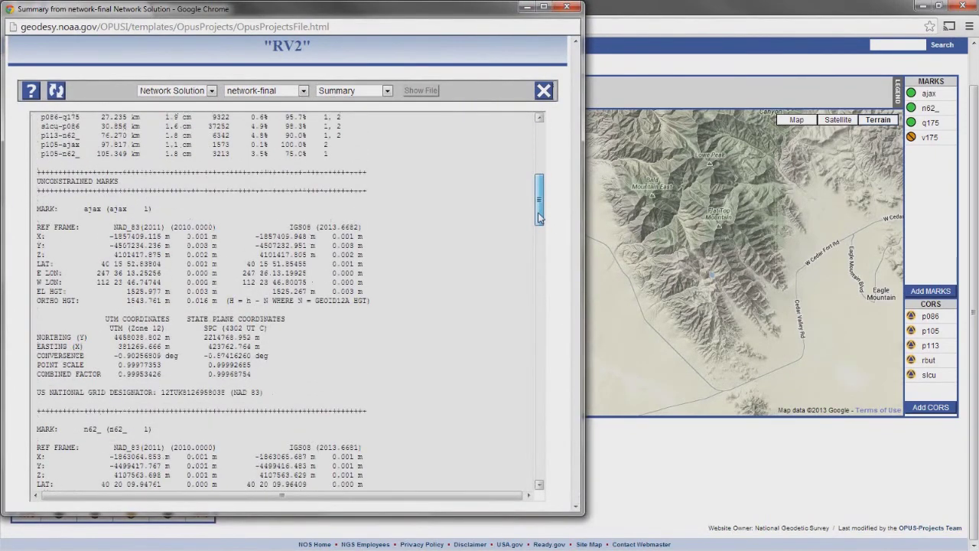